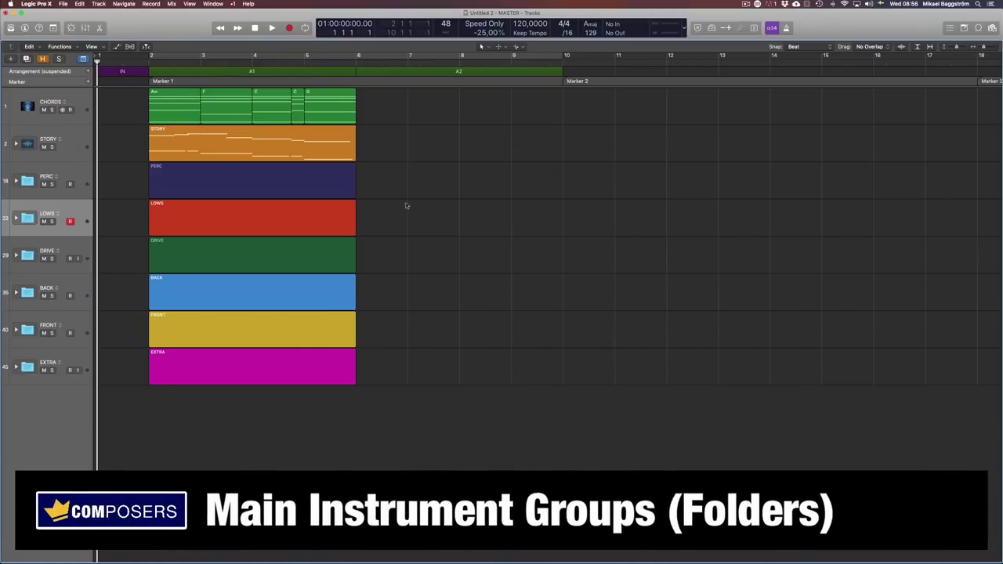
- Select the folder tracks PERC, EXTRA, FRONT, BACK, DRIVE and LOWS one after another, return to PERC, and deselect its region
click(77, 179)
click(69, 359)
click(72, 322)
click(74, 286)
click(78, 249)
click(80, 208)
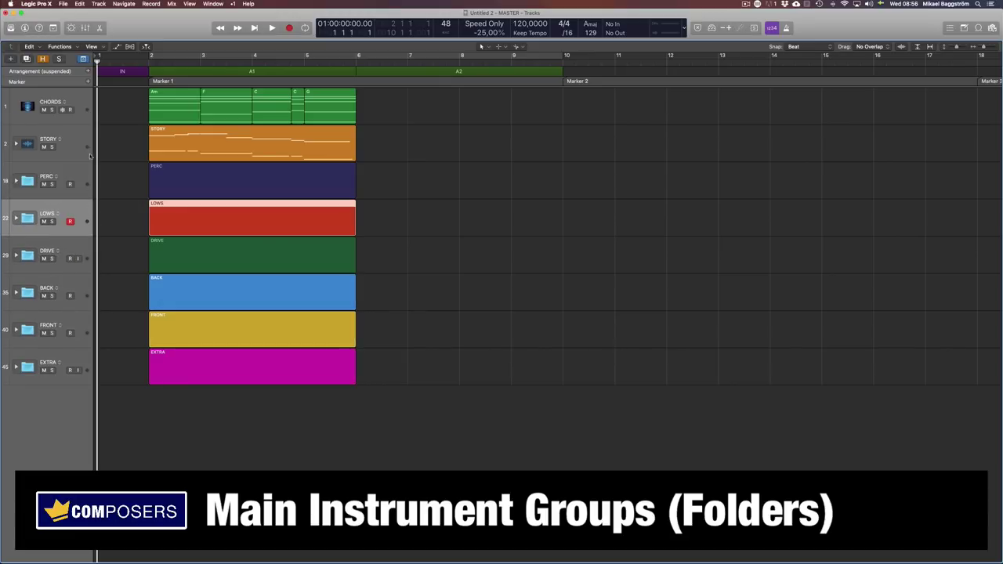
click(80, 173)
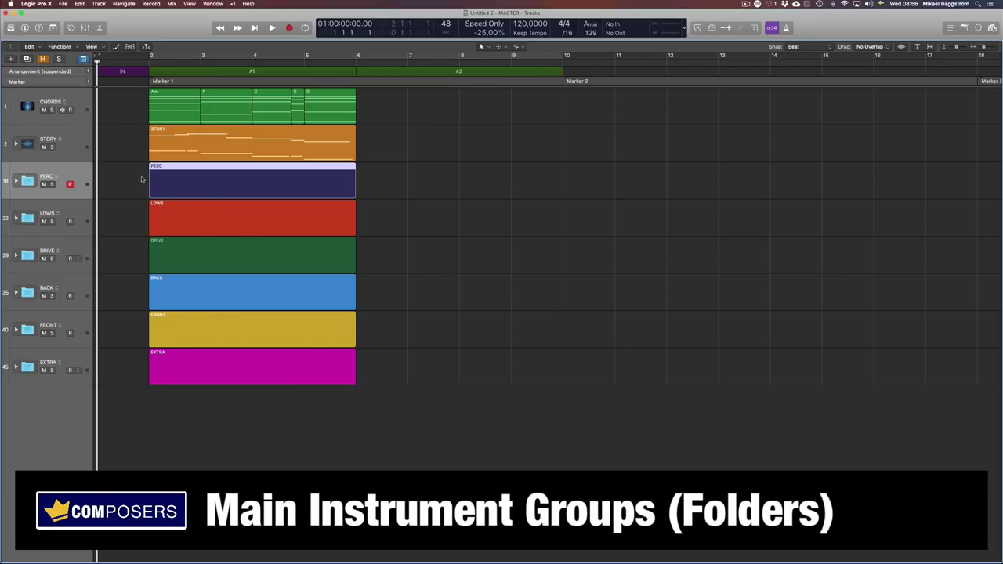
click(410, 200)
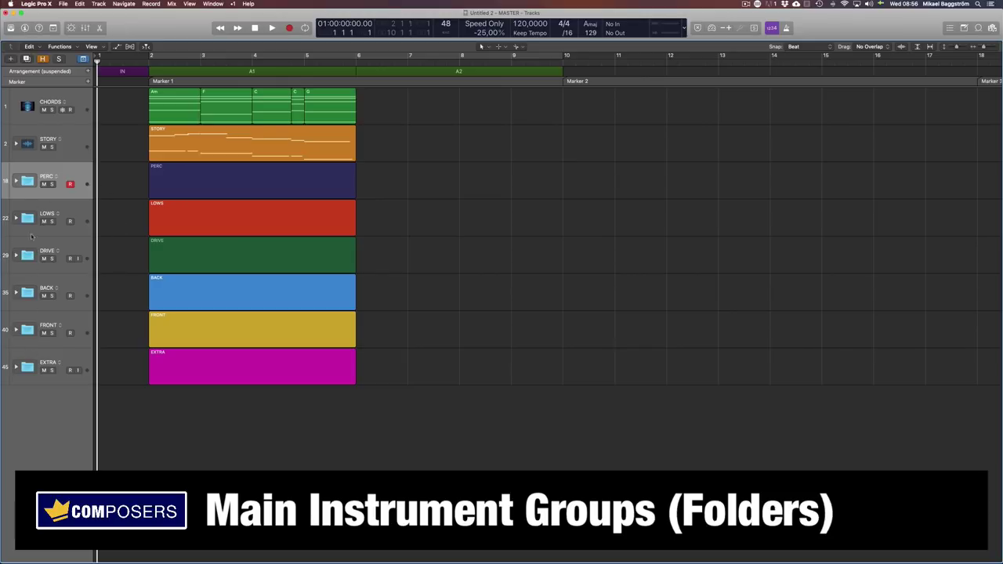
- Expand and collapse the LOWS folder in the track list and in the mixer to examine its instruments, and close the mixer
click(15, 218)
click(15, 218)
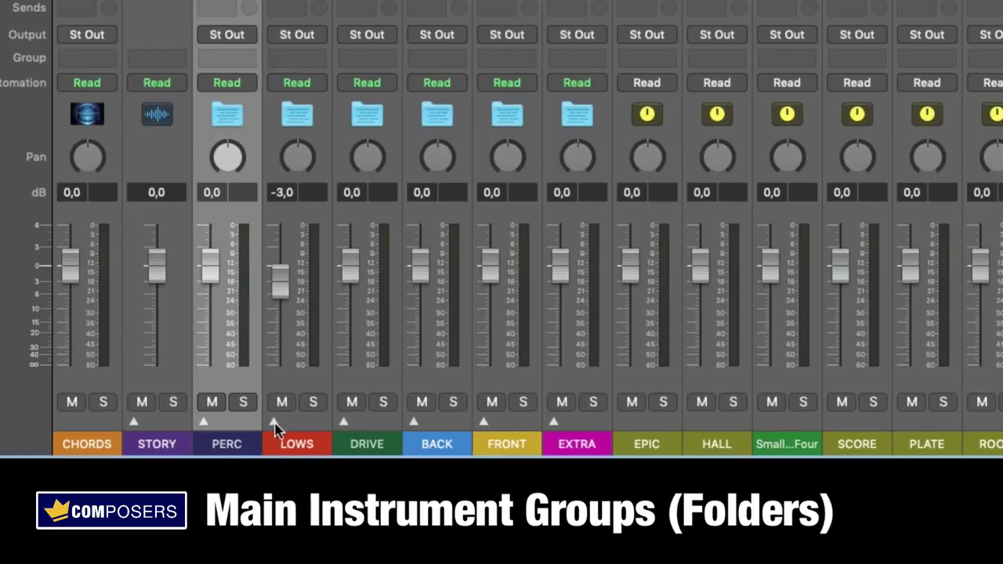
click(275, 424)
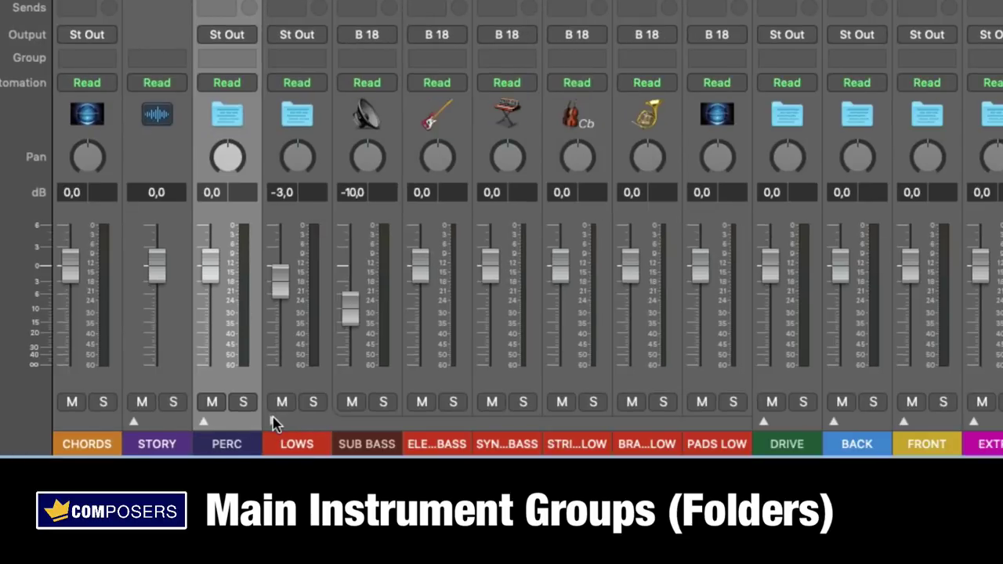
click(274, 421)
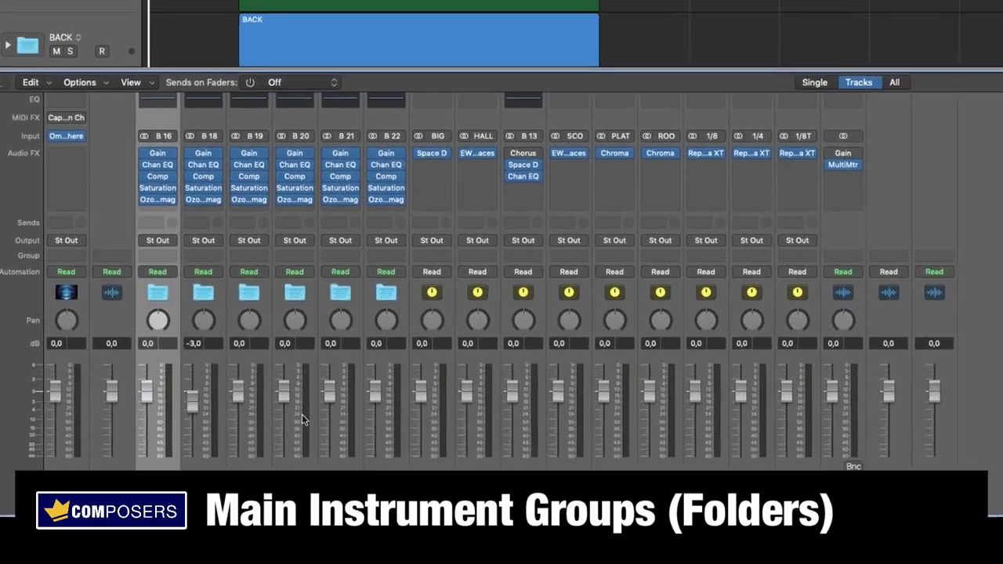
key(x)
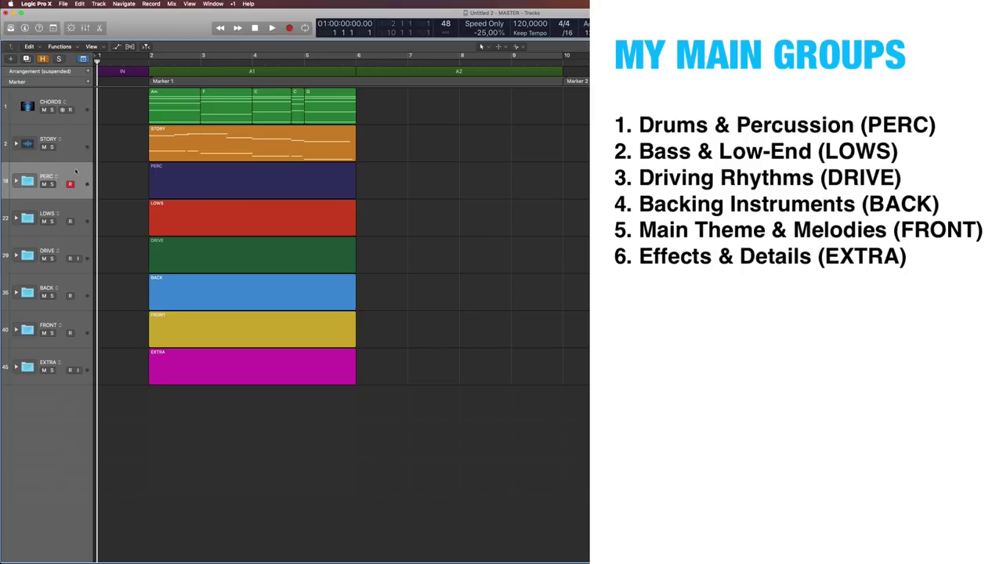
- Step through the folder tracks LOWS, DRIVE, BACK, FRONT and EXTRA, selecting each in turn
click(65, 219)
click(66, 249)
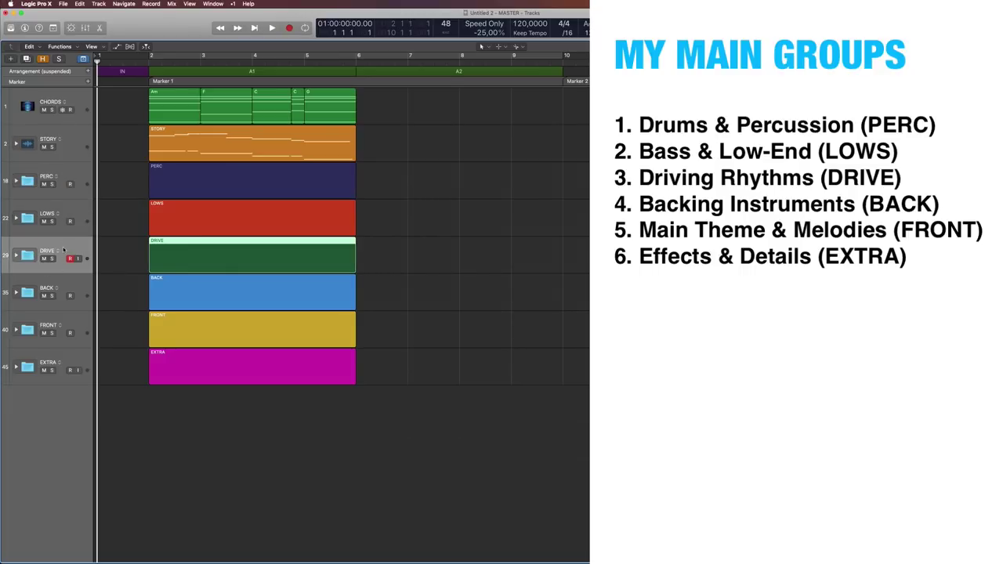
click(76, 286)
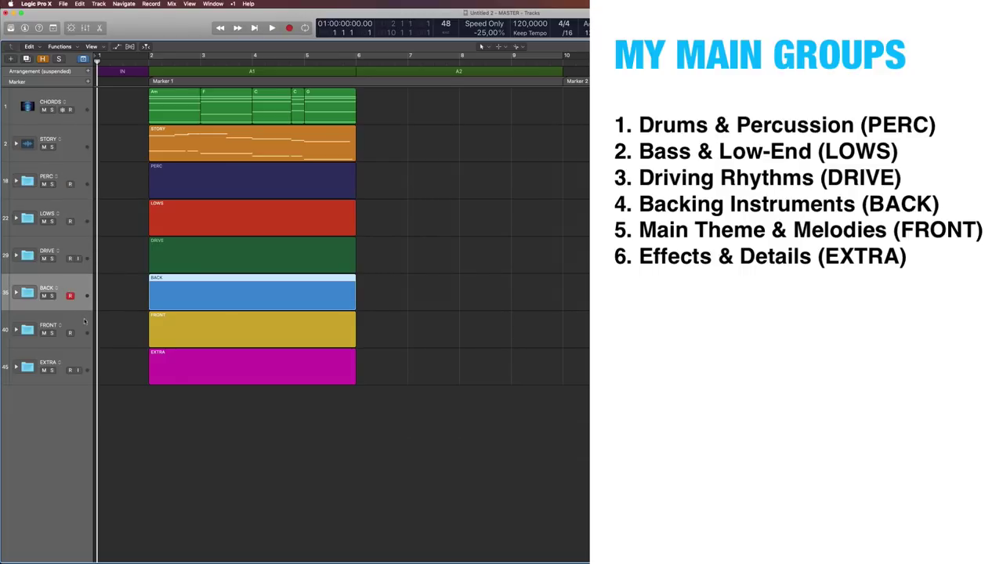
click(81, 320)
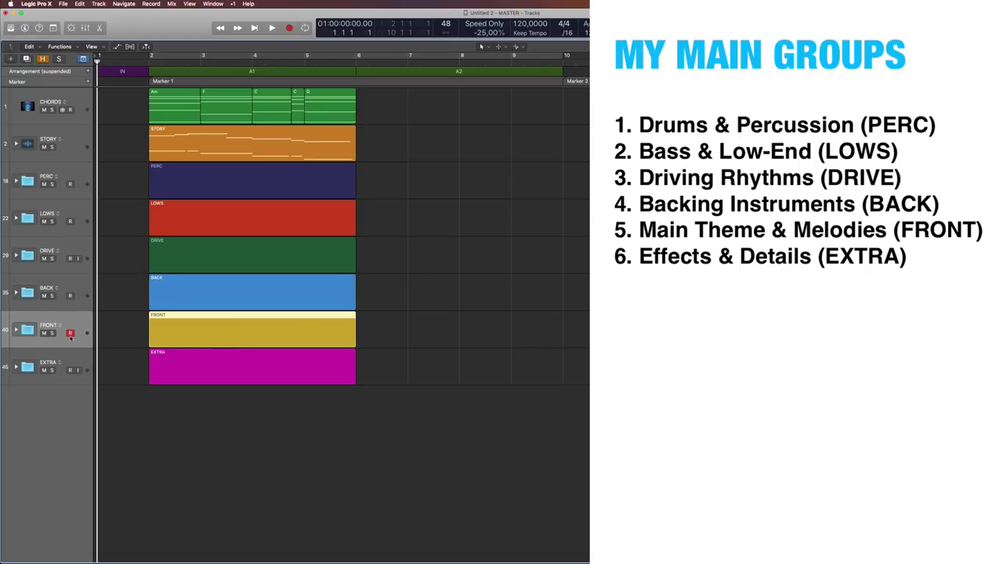
click(75, 357)
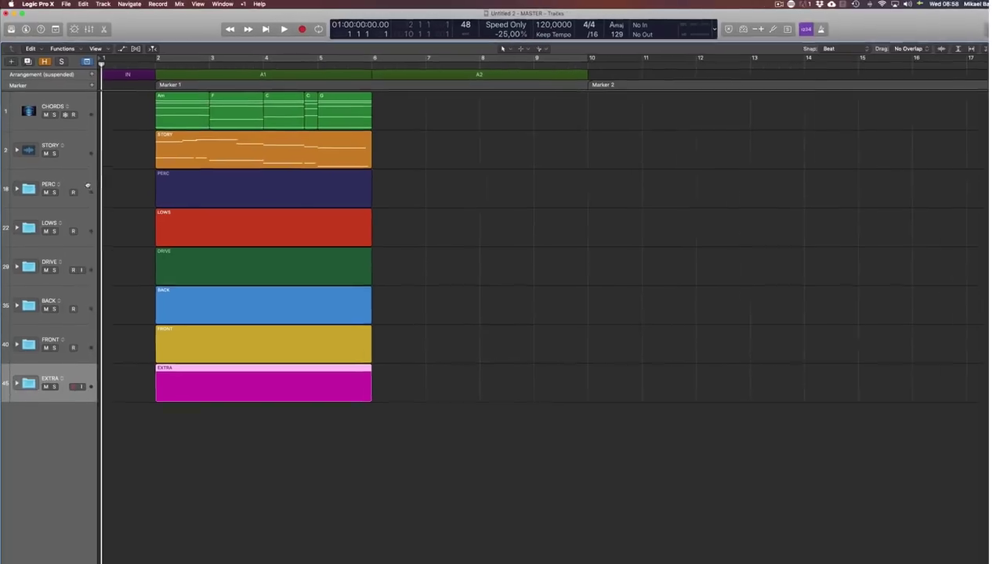
- Review all six instrument groups by selecting the PERC, LOWS, DRIVE, BACK, FRONT and EXTRA folders in order
click(85, 179)
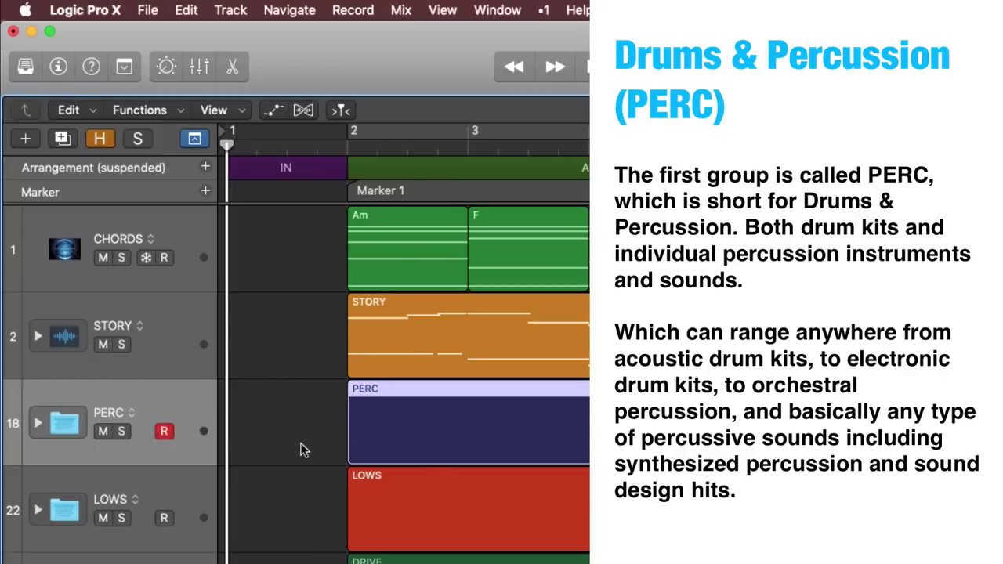
click(261, 425)
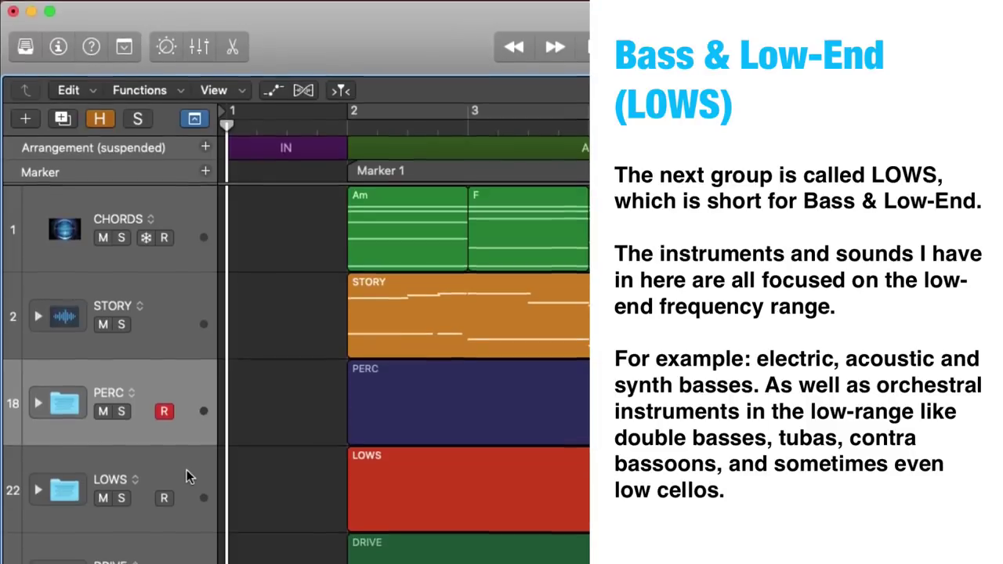
click(185, 478)
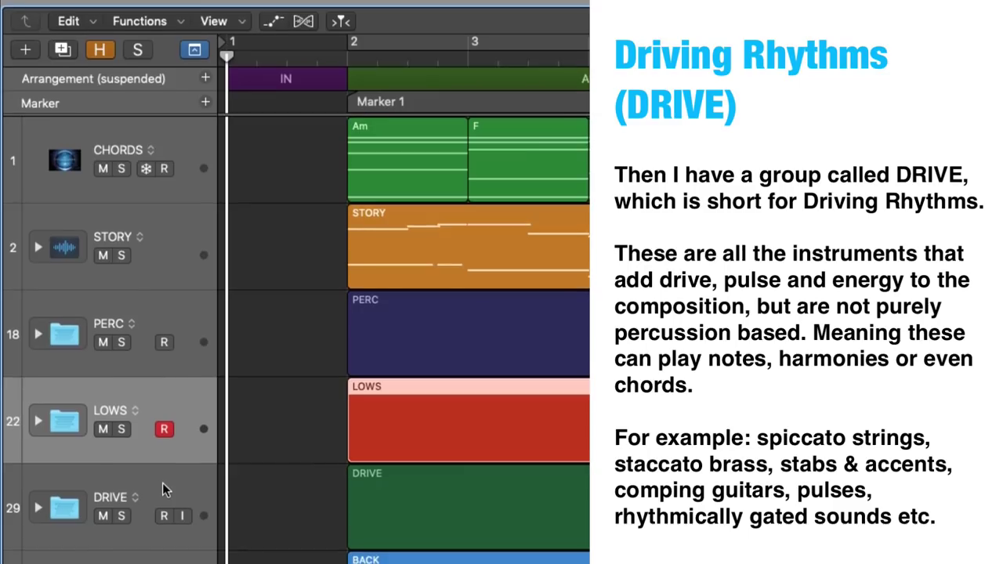
click(163, 505)
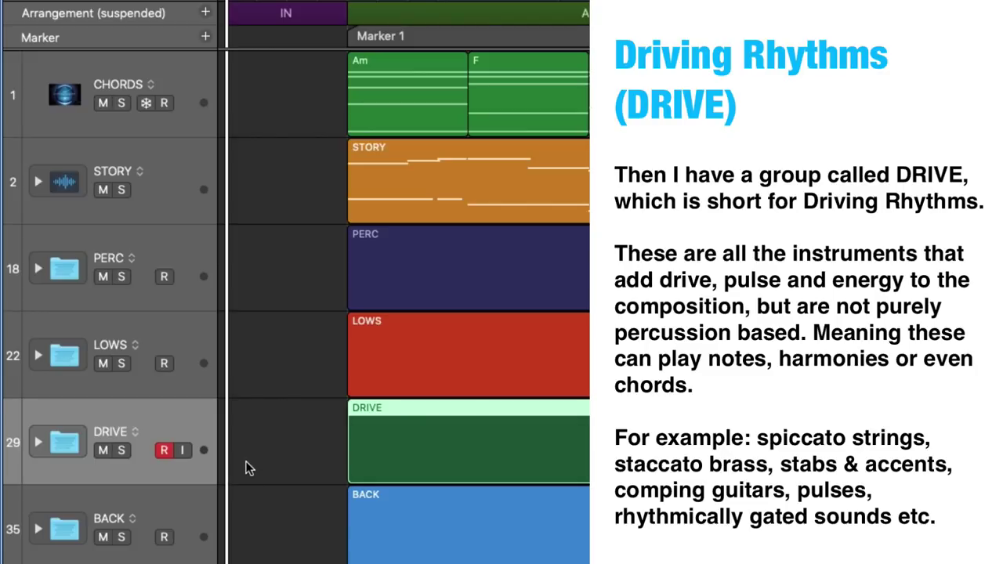
click(163, 496)
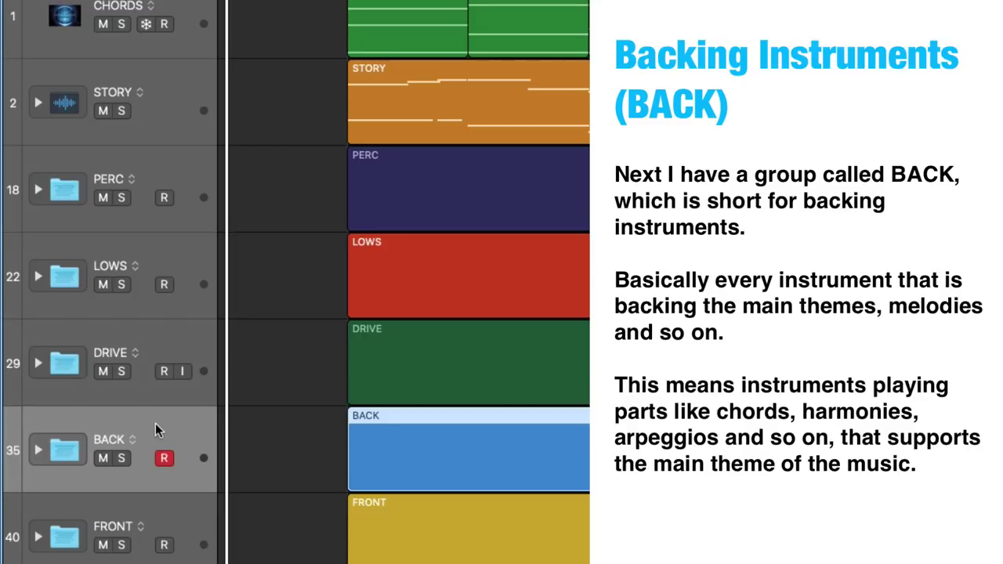
click(180, 511)
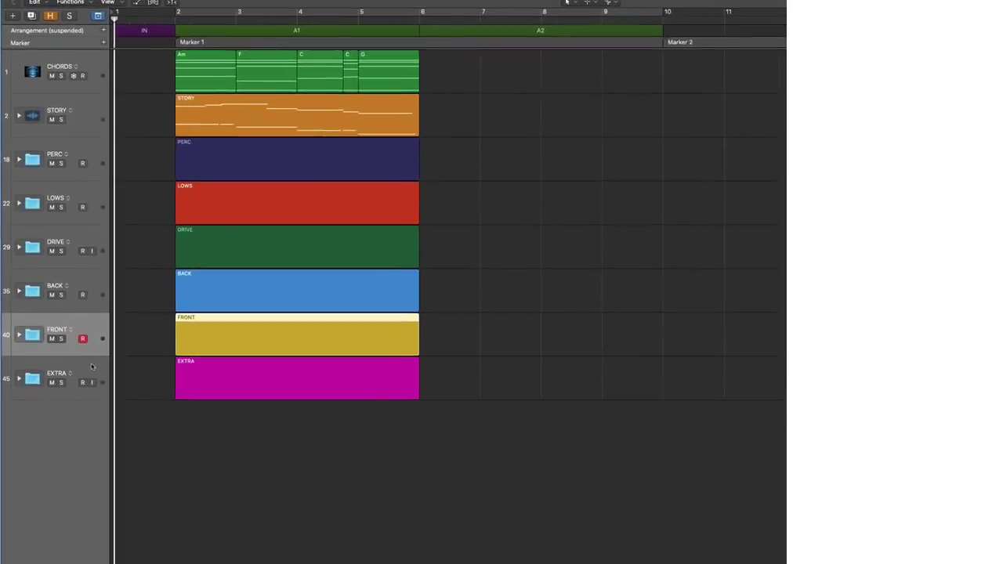
click(178, 553)
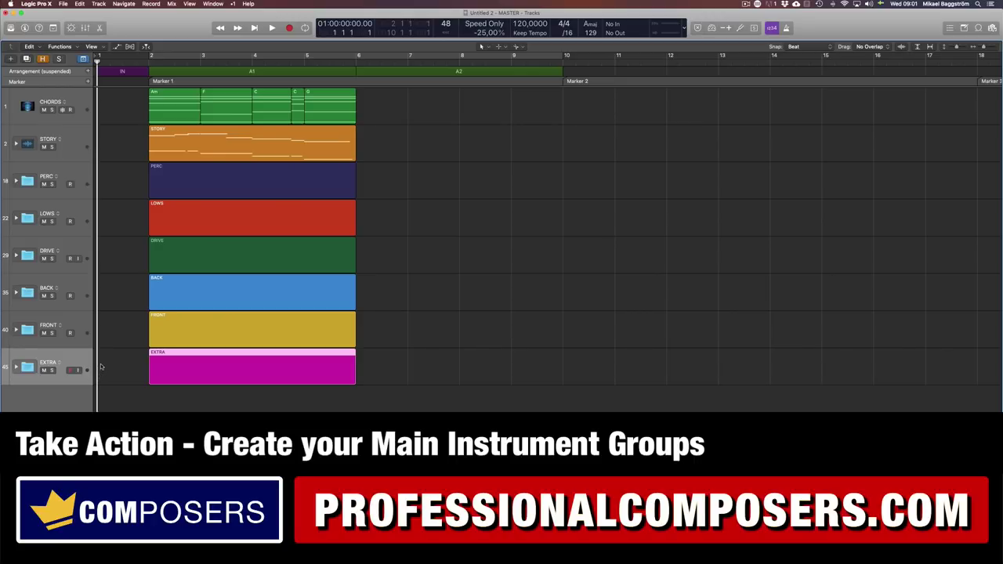
- Run through the six group folders once more from PERC down to EXTRA, and reselect PERC
click(83, 178)
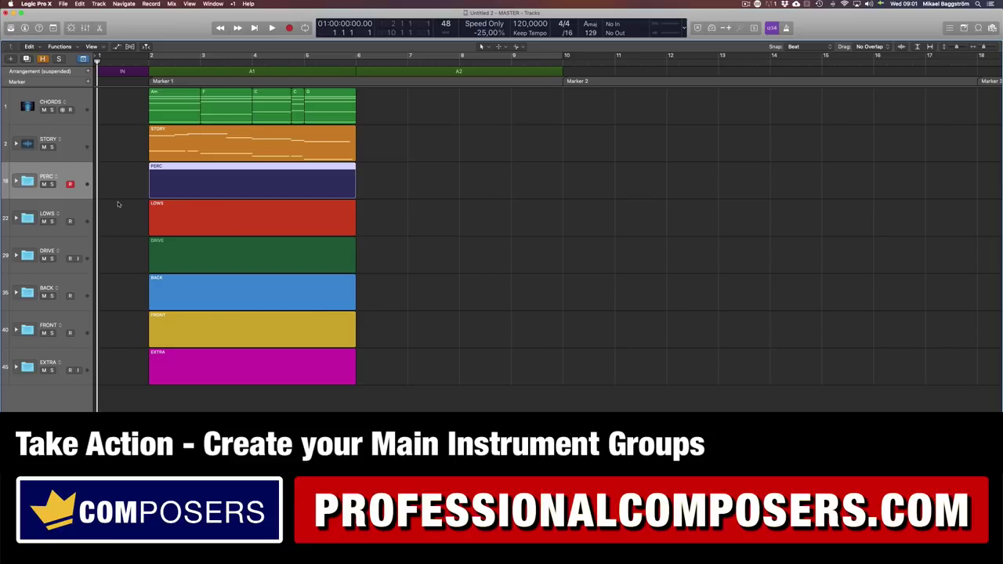
click(72, 212)
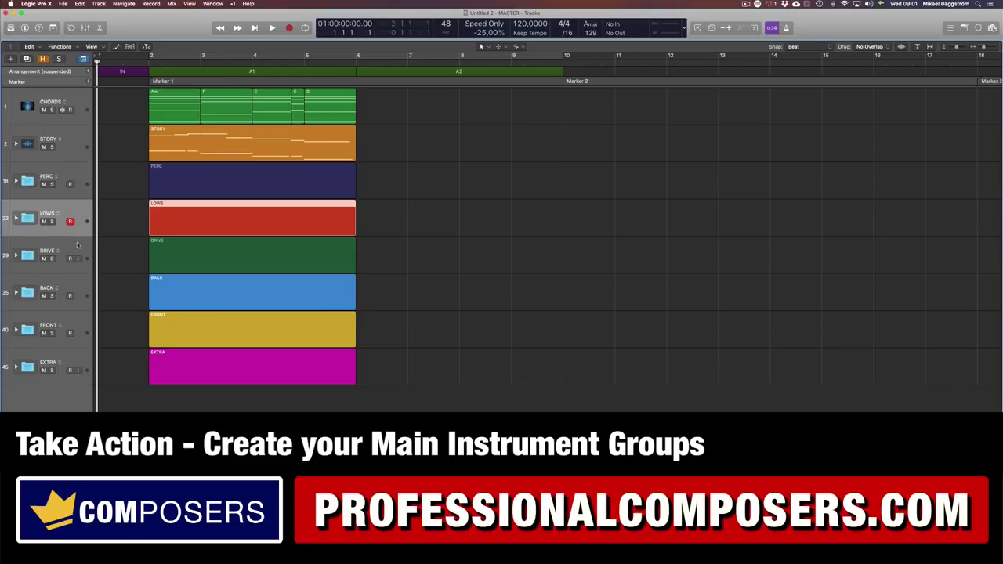
click(78, 245)
click(75, 285)
click(75, 321)
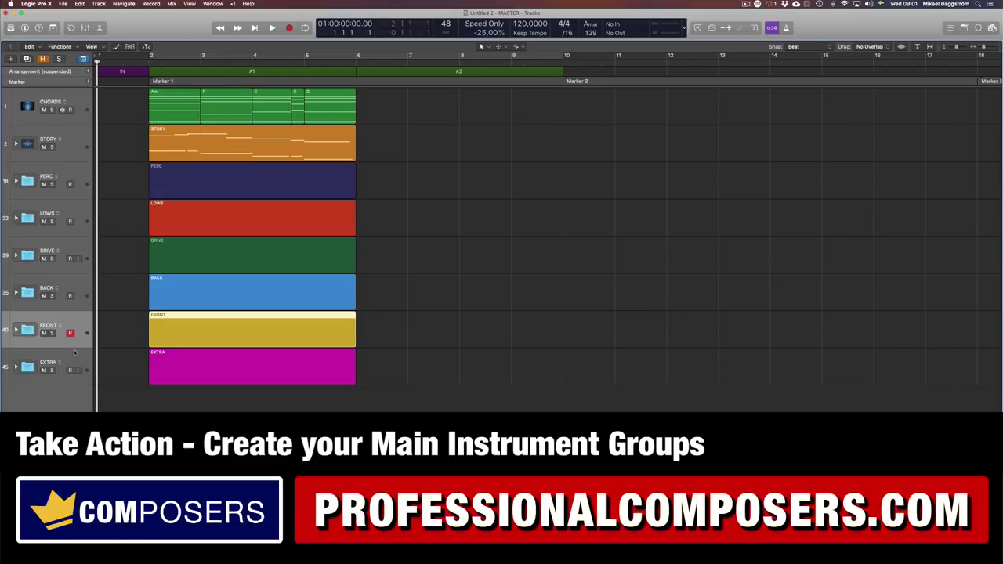
click(74, 359)
click(79, 185)
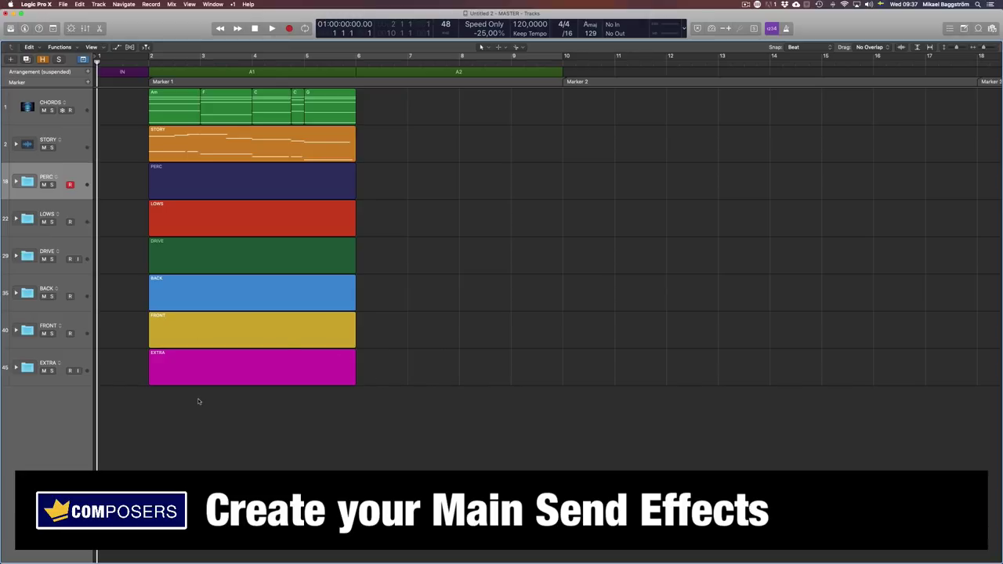
- Show the mixer and inspect the reverb plug-ins on the EPIC and HALL send channels, closing each plug-in window
key(x)
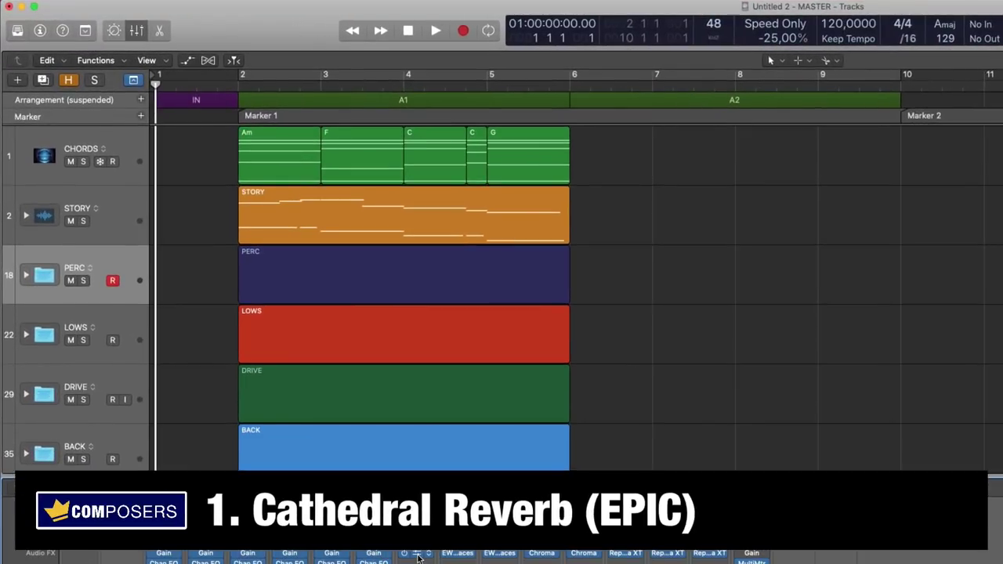
click(420, 556)
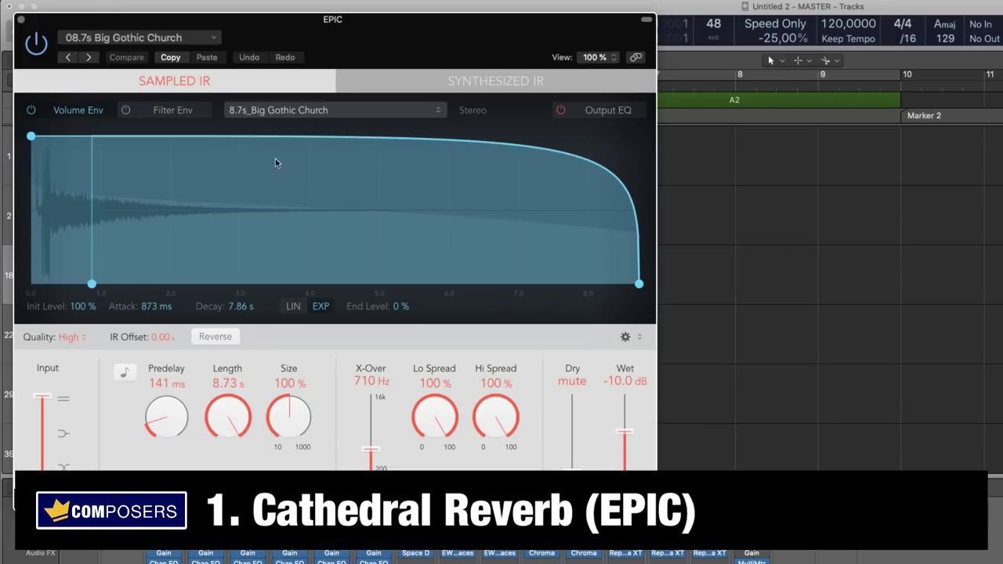
click(21, 21)
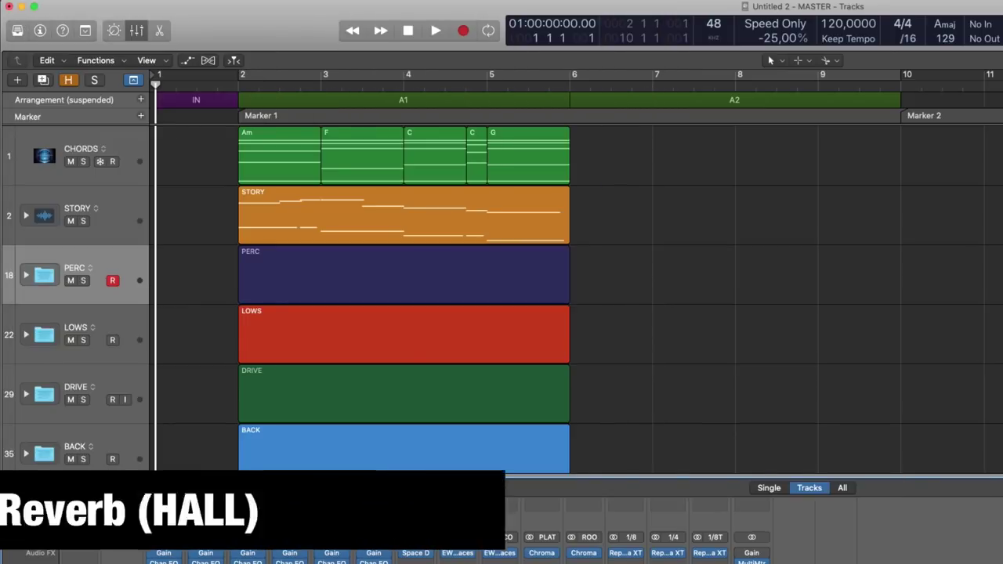
click(461, 555)
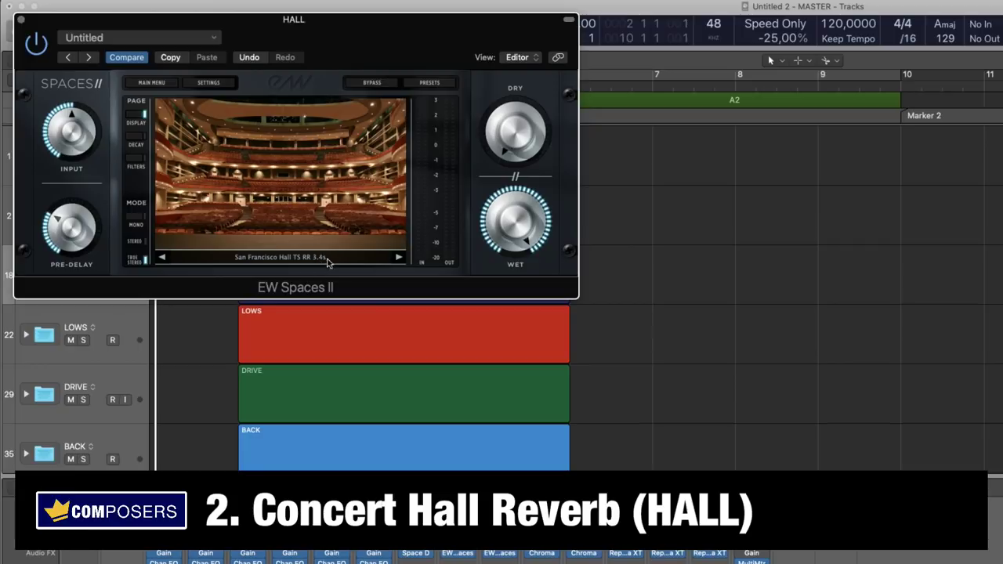
click(20, 19)
- Inspect the reverb plug-ins on the SCORE, PLATE and ROOM send channels one after another
click(502, 557)
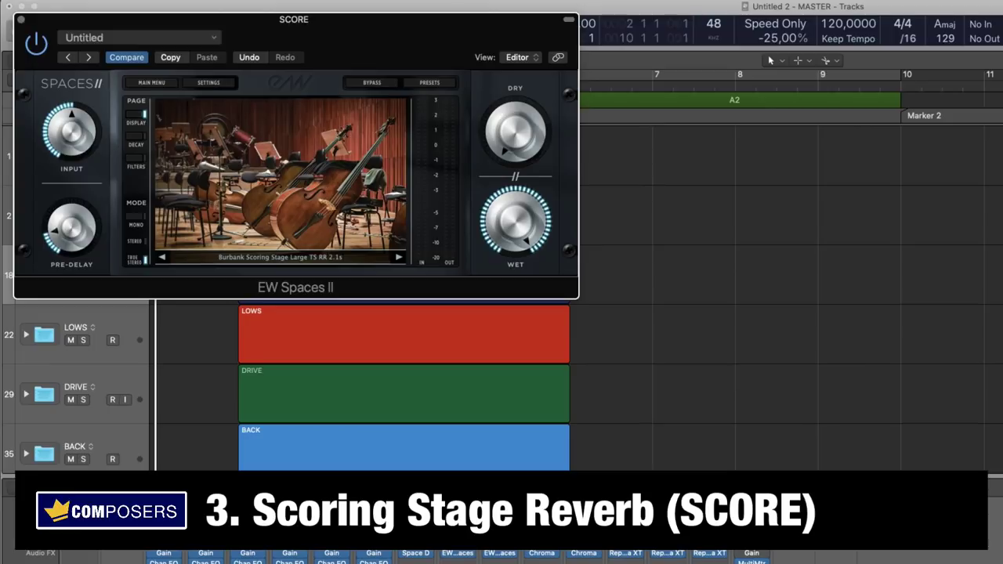
click(21, 19)
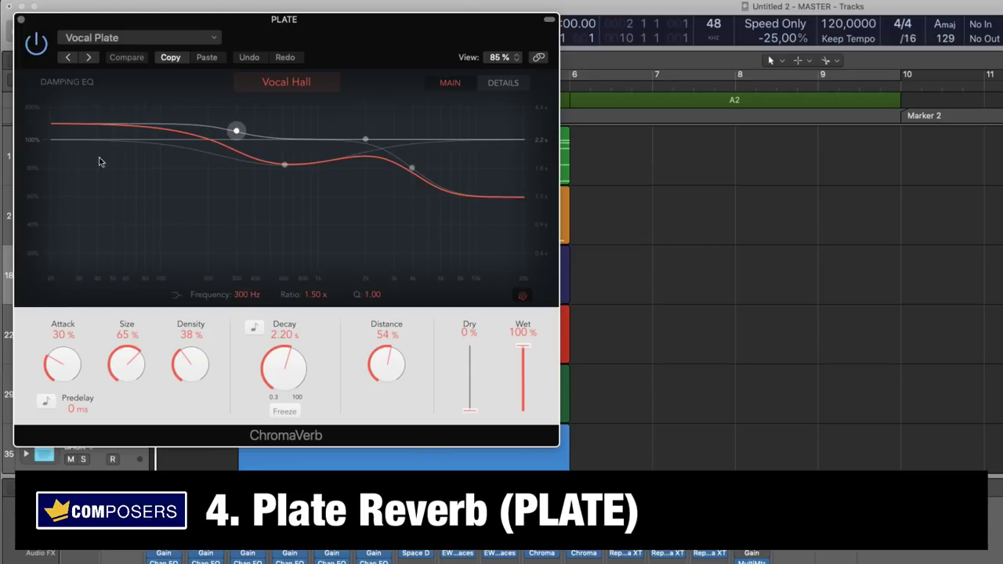
click(21, 20)
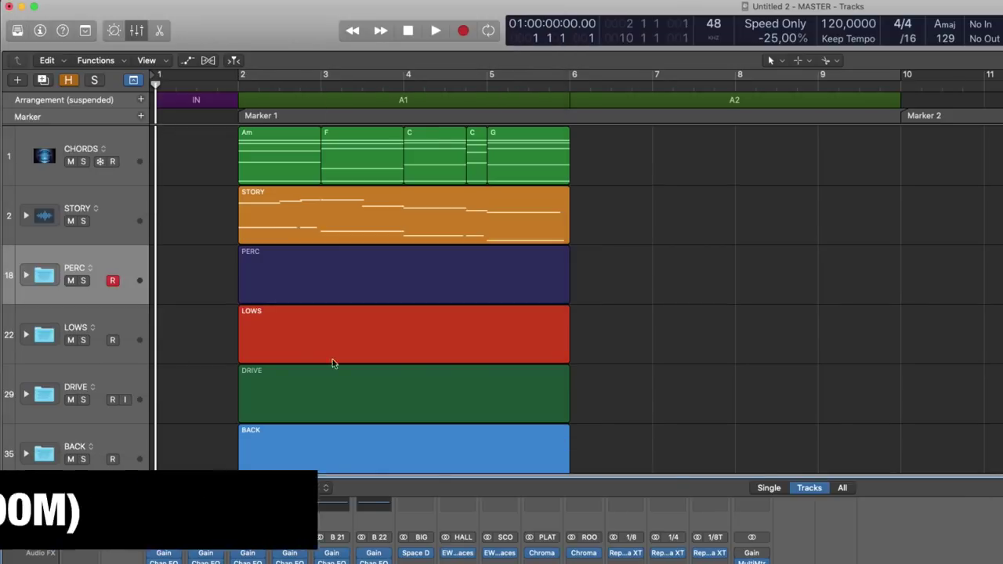
click(588, 555)
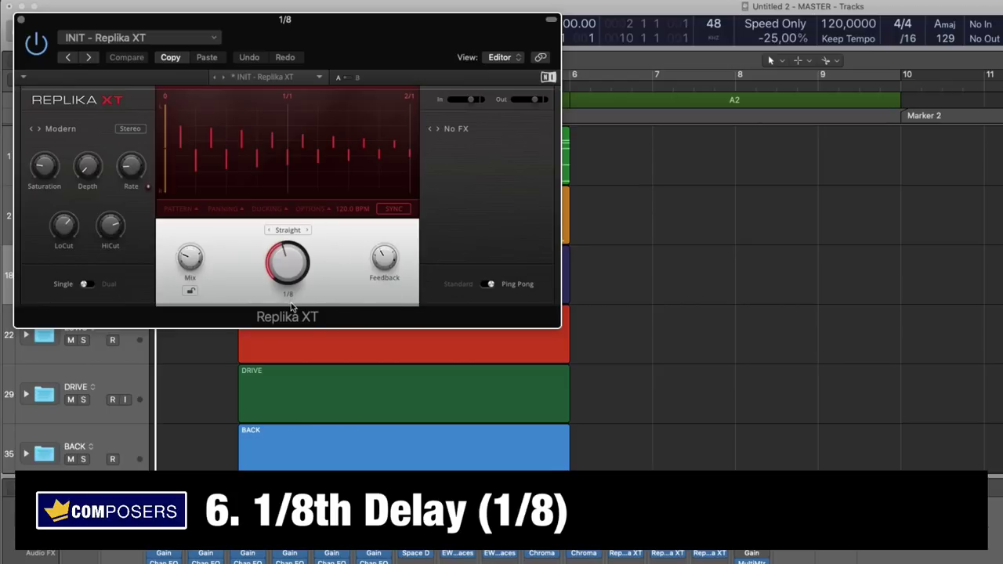
- Inspect the Replika XT delay plug-ins on the 1/8, 1/4 and 1/8T send channels
click(21, 19)
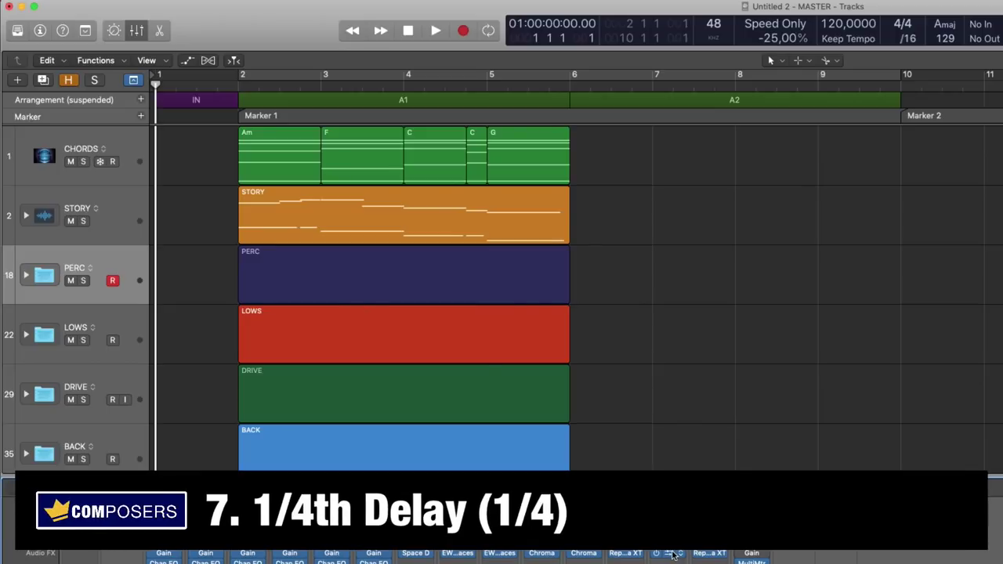
click(672, 555)
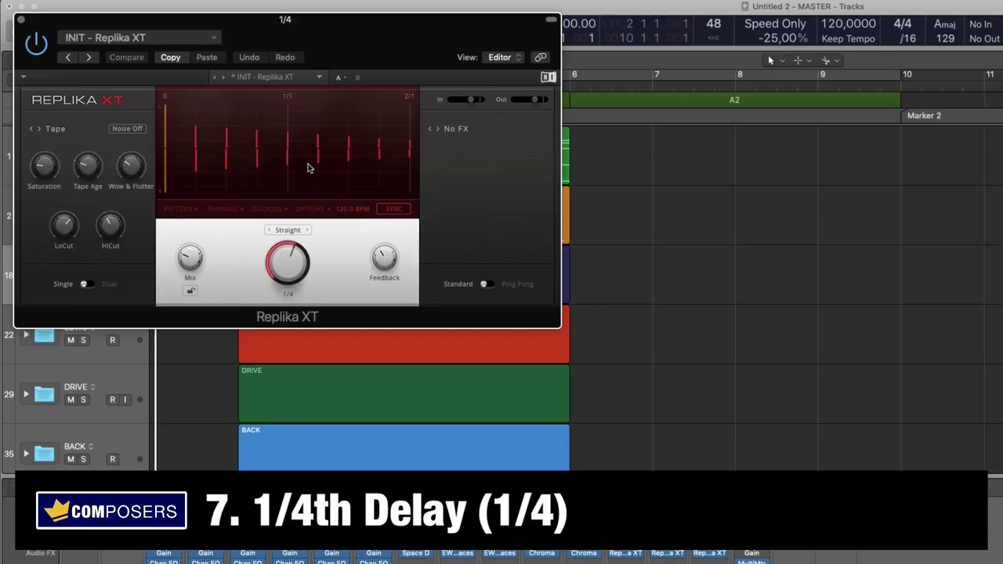
click(22, 22)
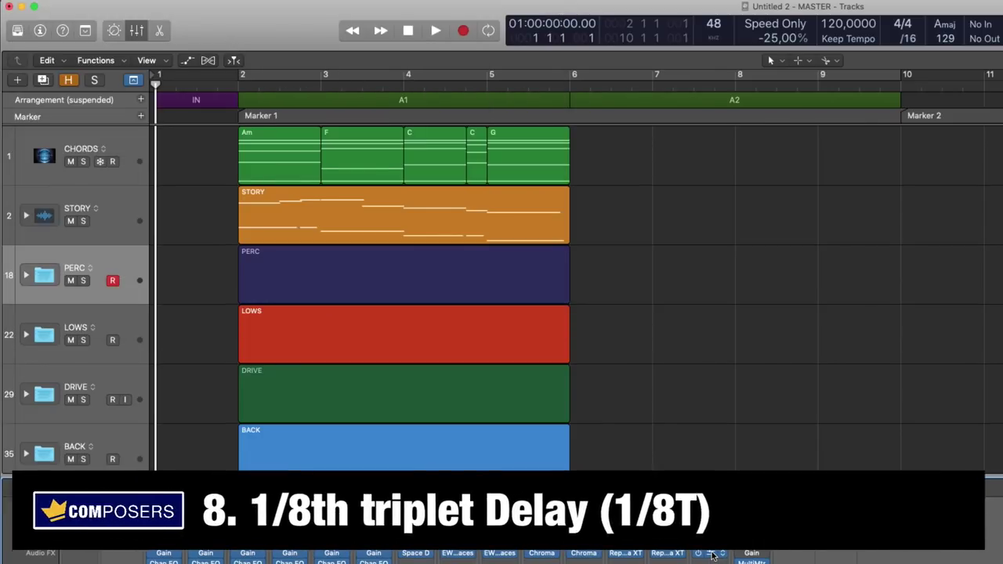
click(713, 554)
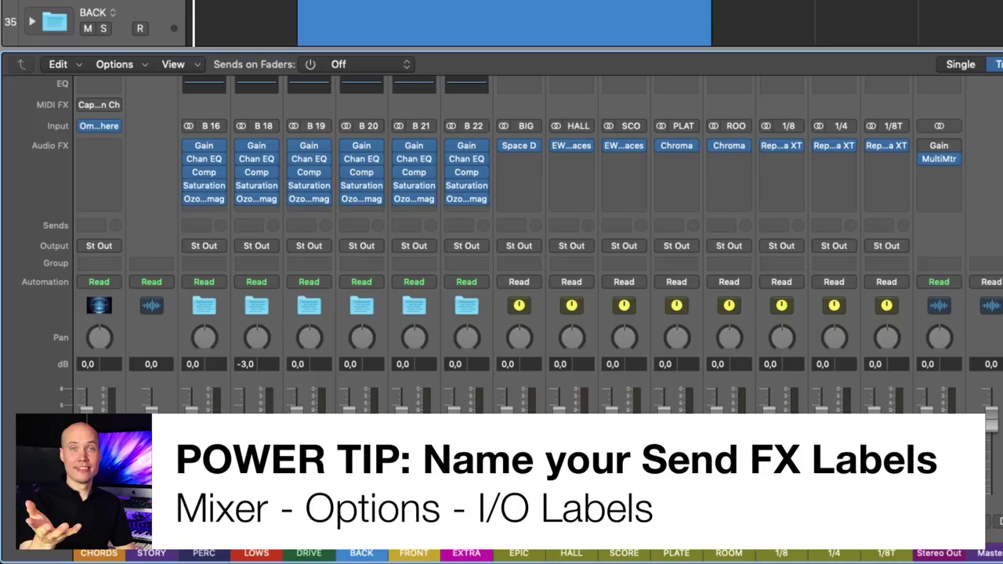
- Locate the mixer's I/O Labels command and examine the bus names offered for a send on the PERC channel
click(112, 66)
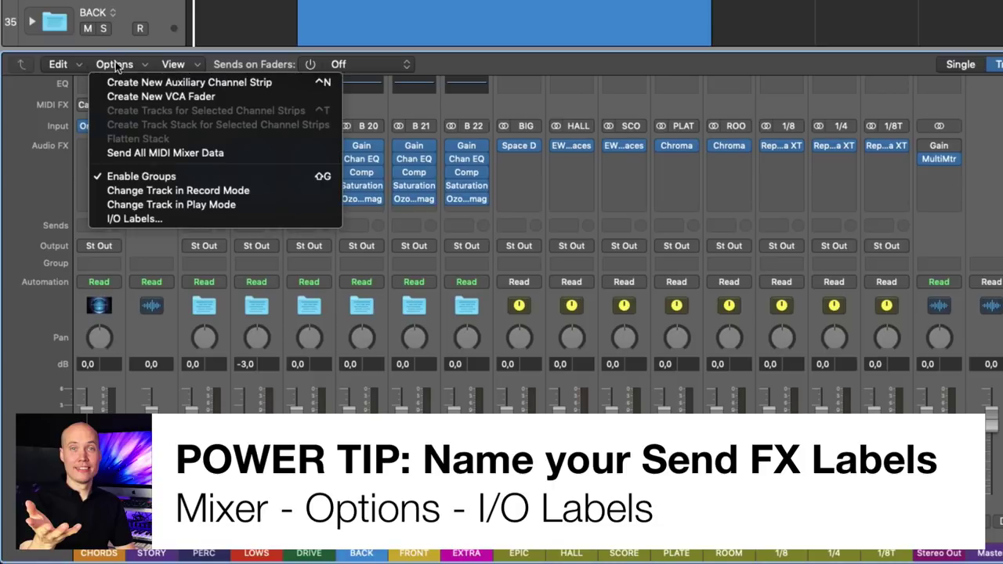
click(141, 220)
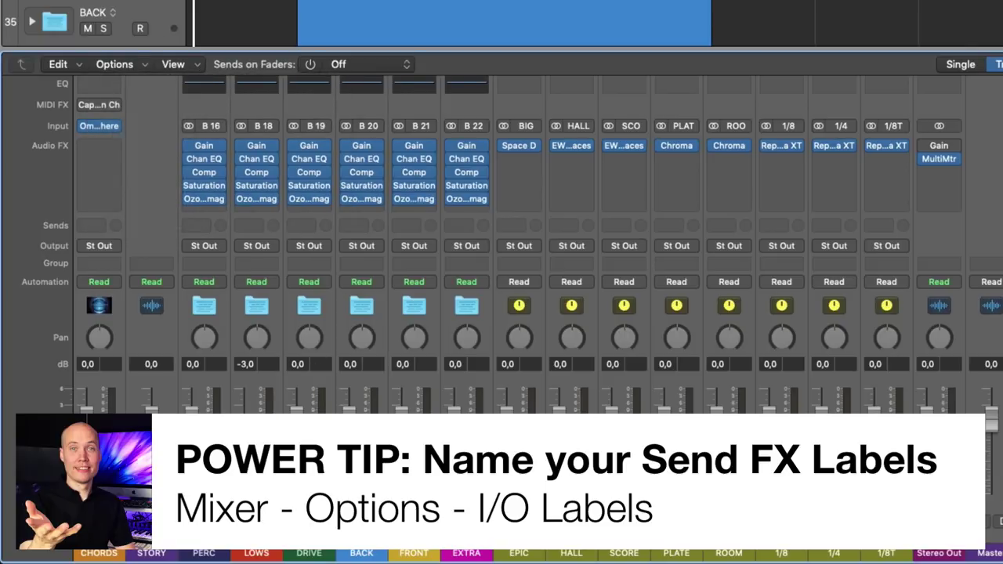
click(202, 227)
mouse_move(235, 324)
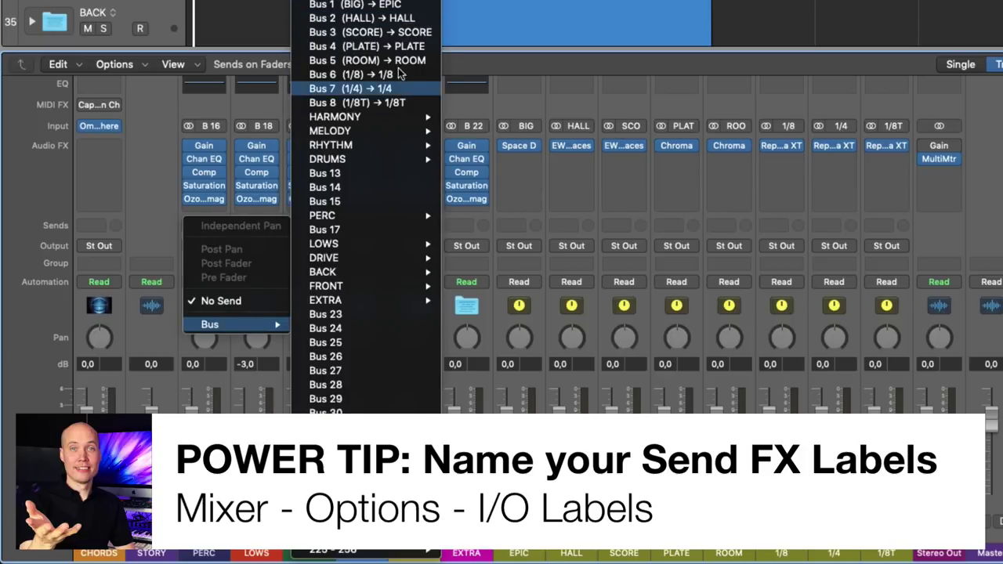
click(396, 102)
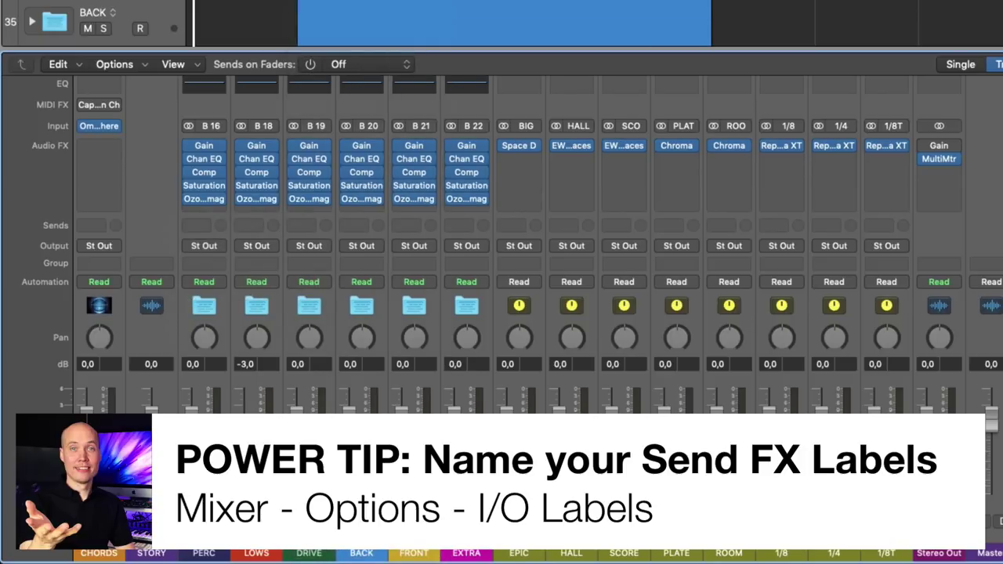
- Open the mixer's I/O Labels window to review the user-defined bus names, and close it
click(141, 65)
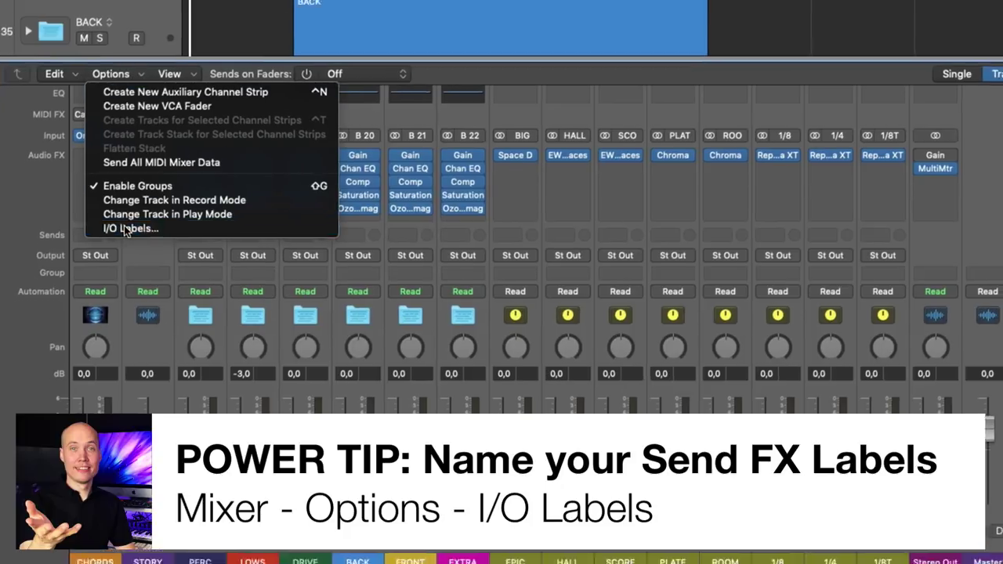
click(124, 218)
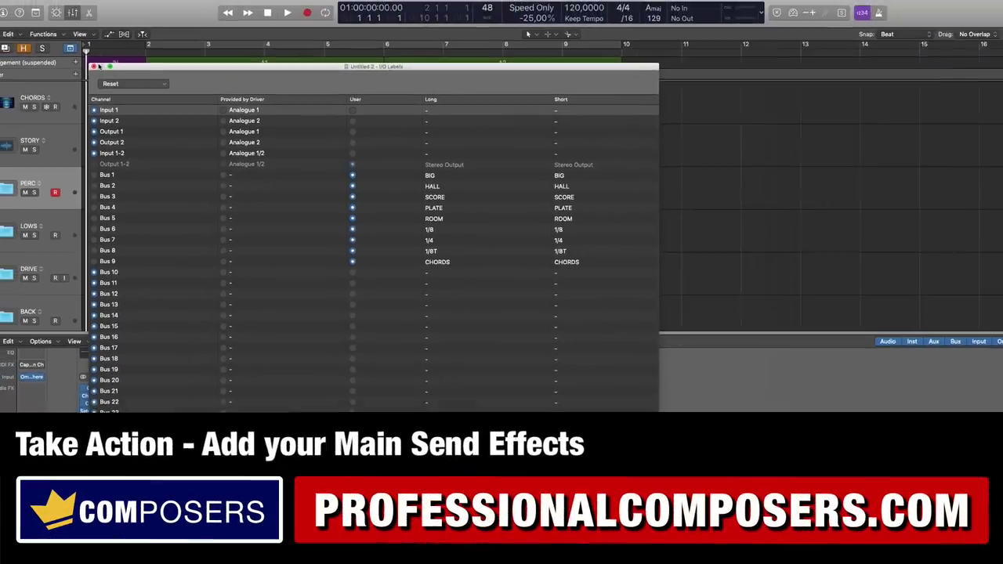
click(95, 66)
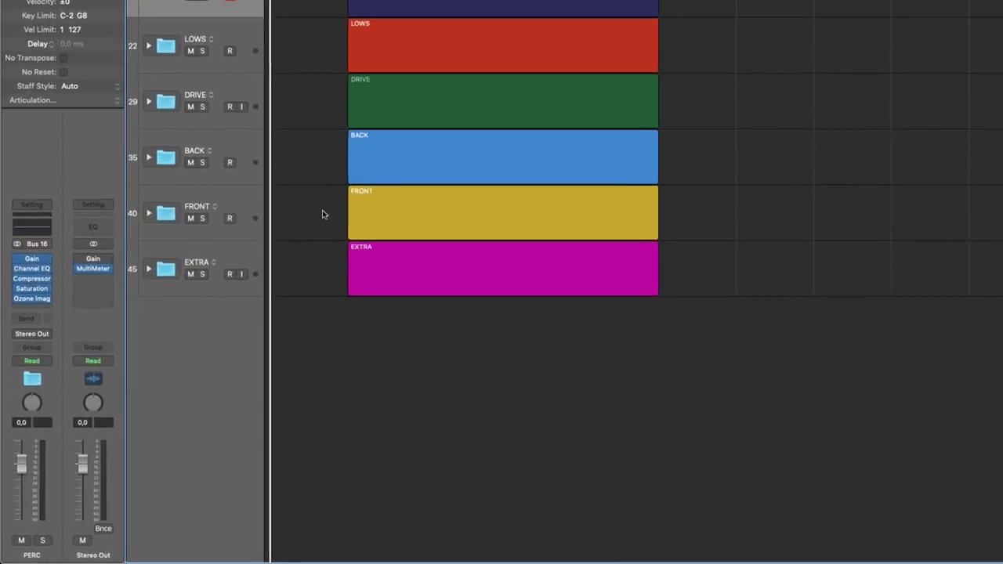
- Show the mixer, expand the LOWS group to view its member channels, and collapse it again
key(x)
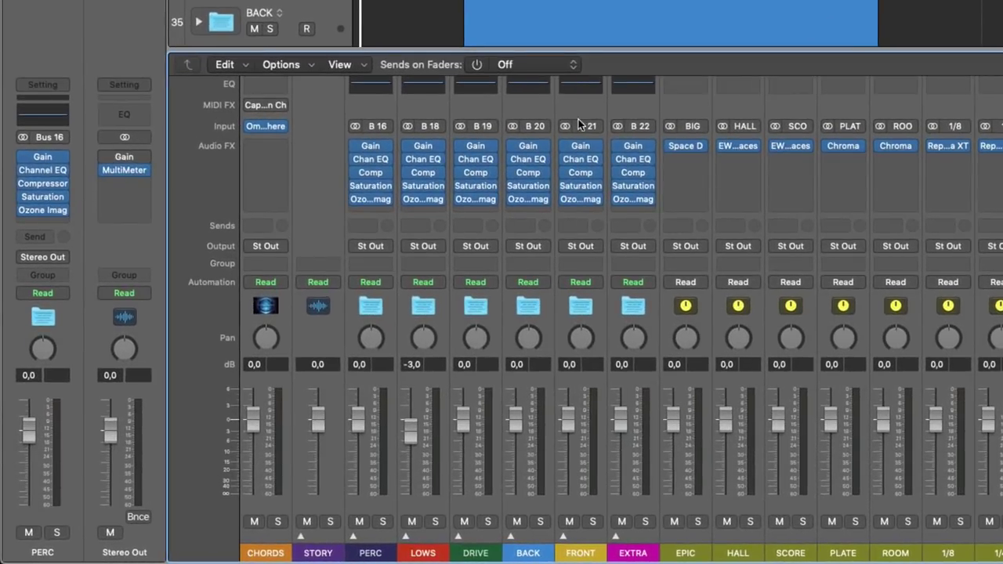
mouse_move(372, 146)
click(405, 537)
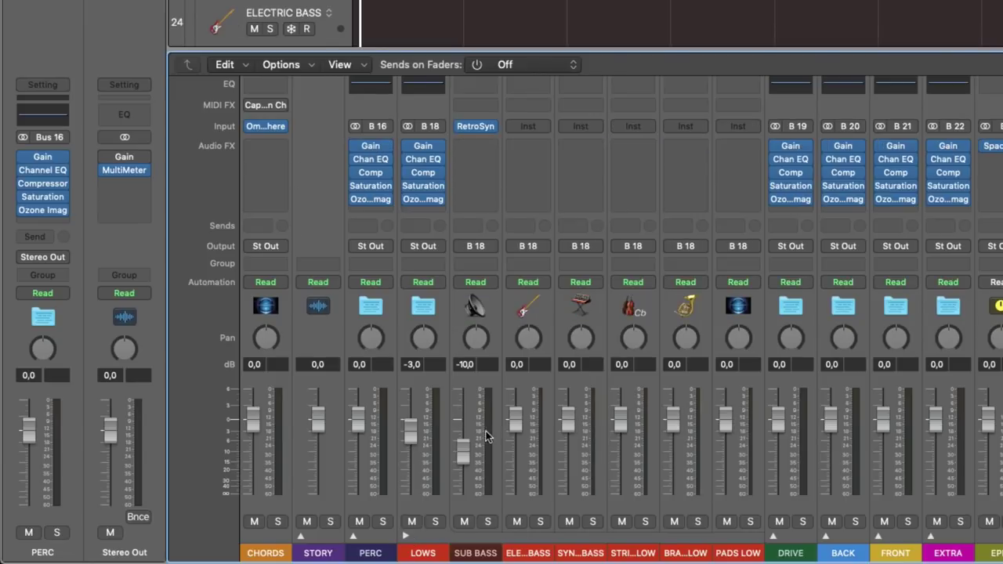
click(405, 536)
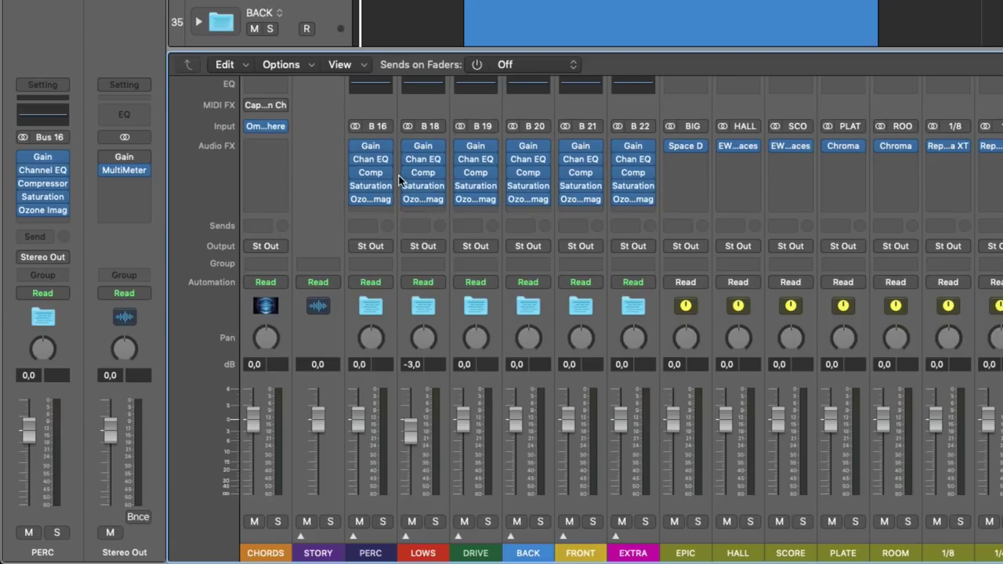
mouse_move(547, 198)
mouse_move(272, 105)
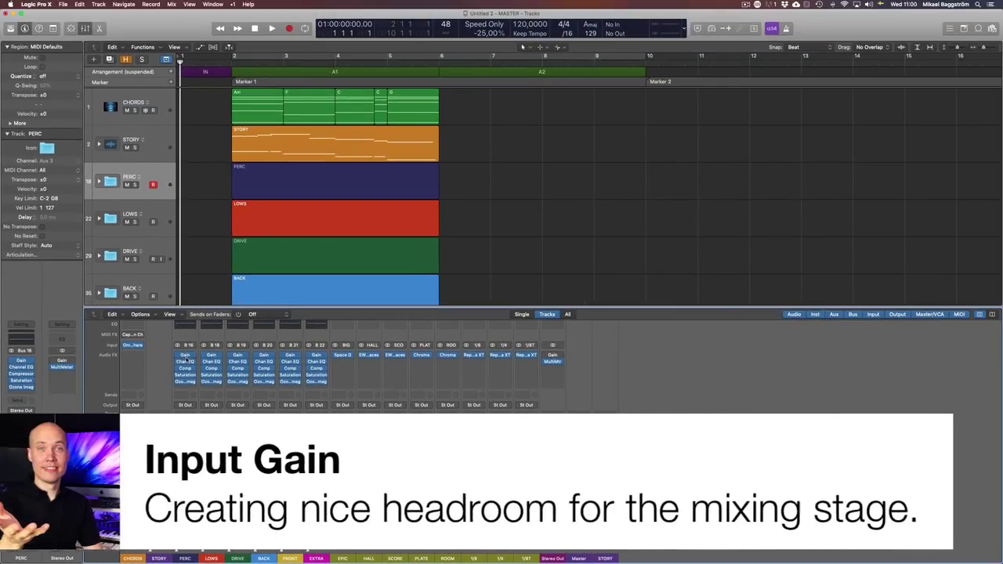
- Inspect the Gain, Channel EQ and Compressor insert effects on the PERC channel one after another
click(185, 355)
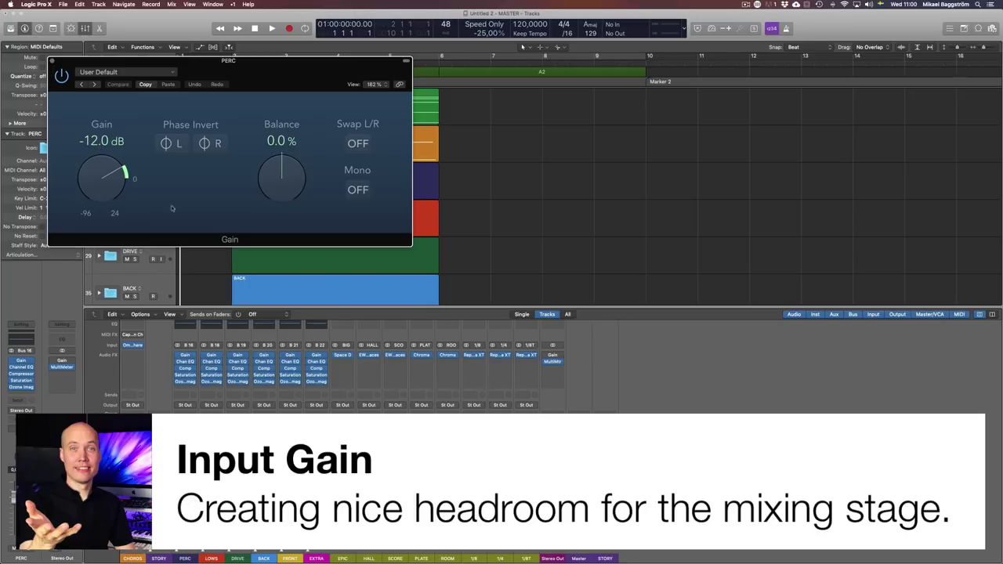
click(52, 61)
click(186, 363)
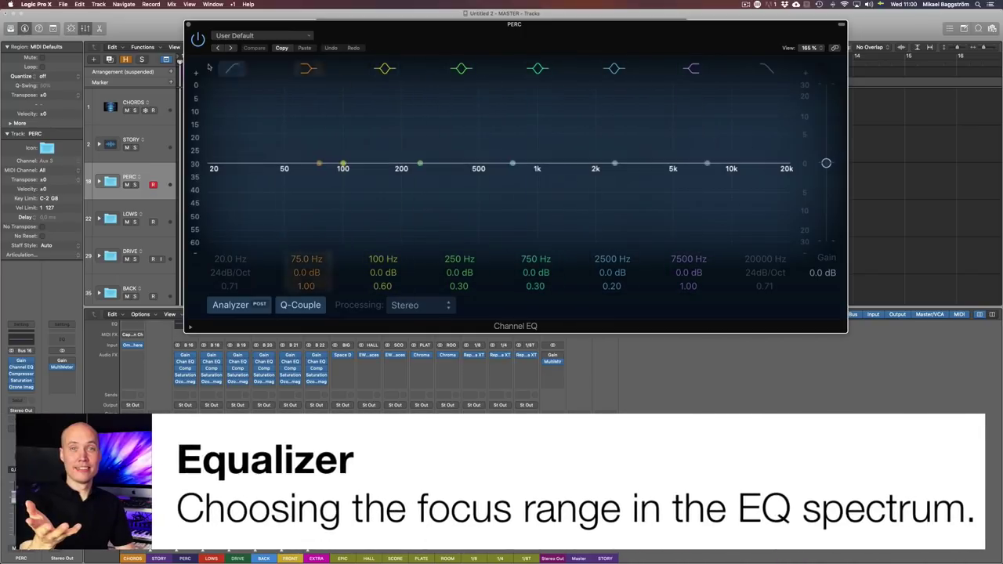
click(188, 25)
click(185, 367)
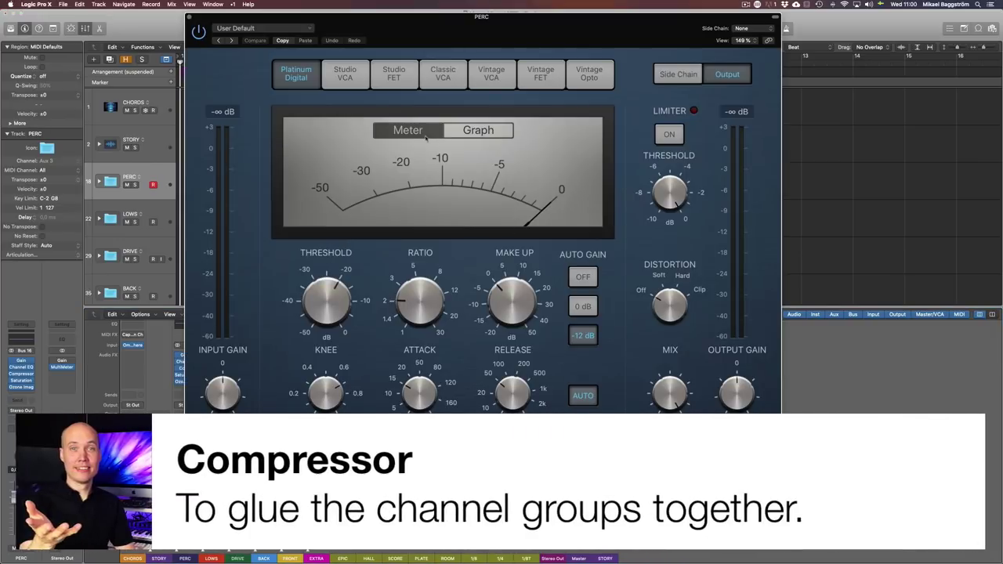
drag(337, 13, 489, 10)
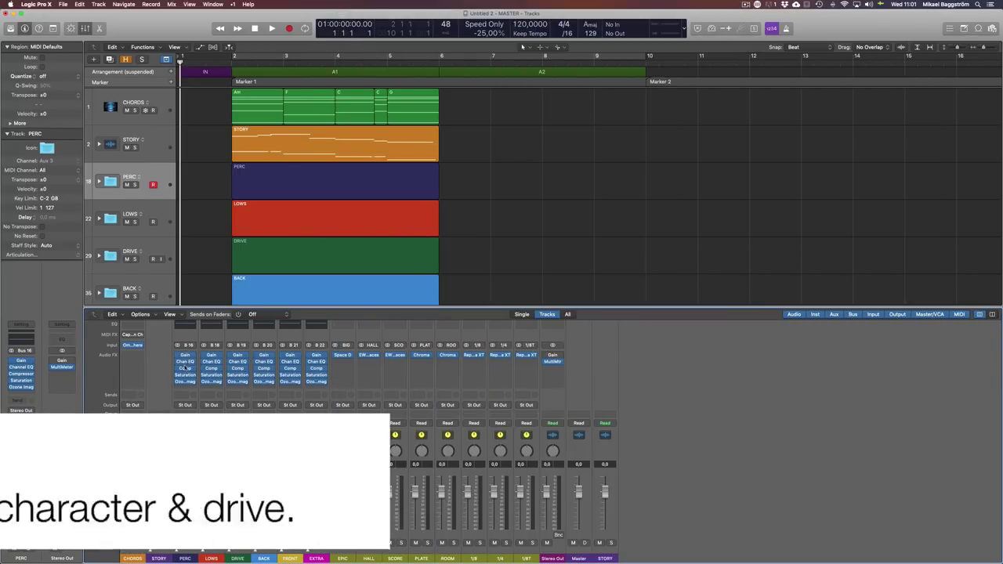
- Inspect the Saturation Knob and Ozone Imager inserts on the PERC channel, closing each plug-in window
click(185, 375)
drag(159, 125, 179, 233)
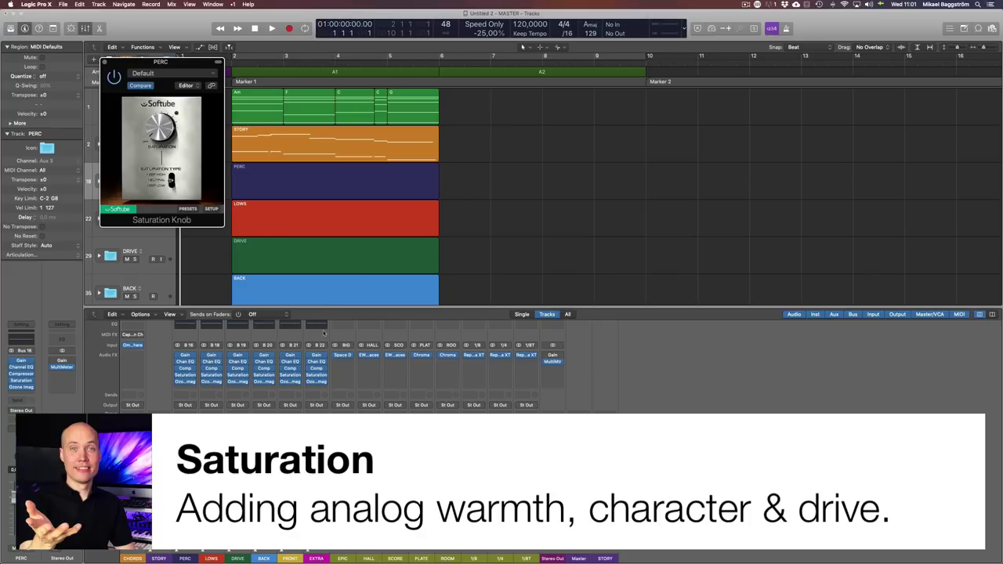
click(105, 61)
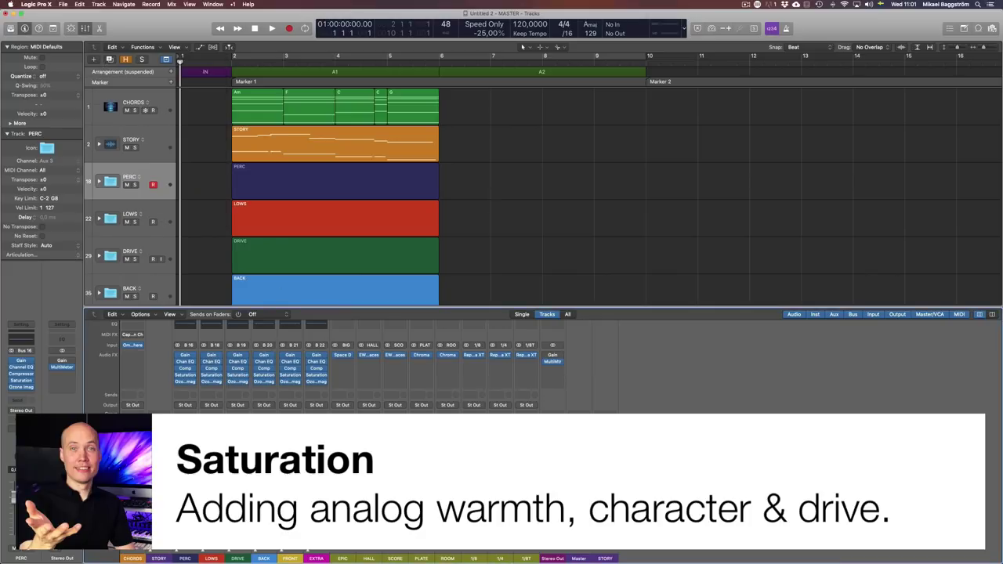
click(185, 382)
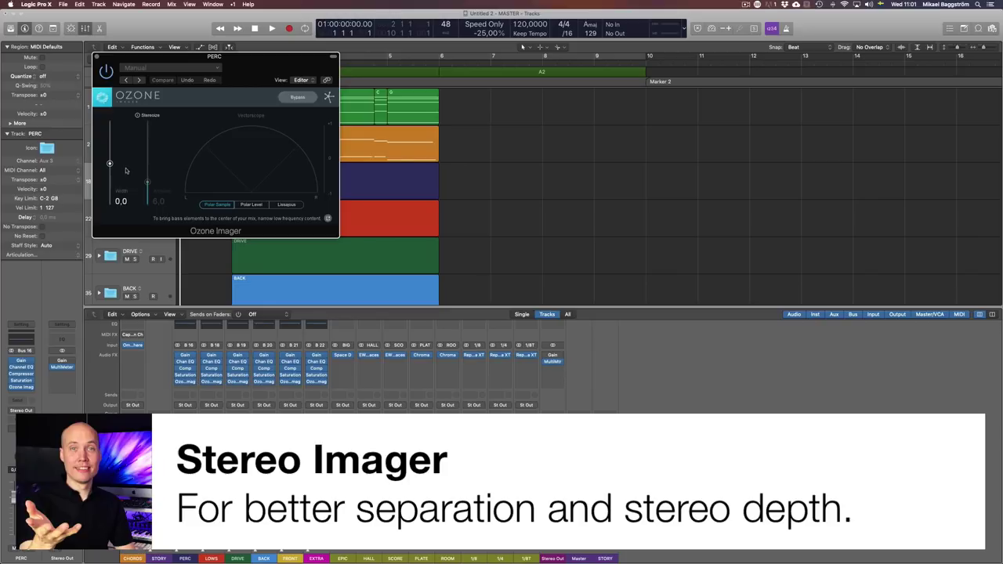
drag(109, 162, 110, 165)
click(96, 57)
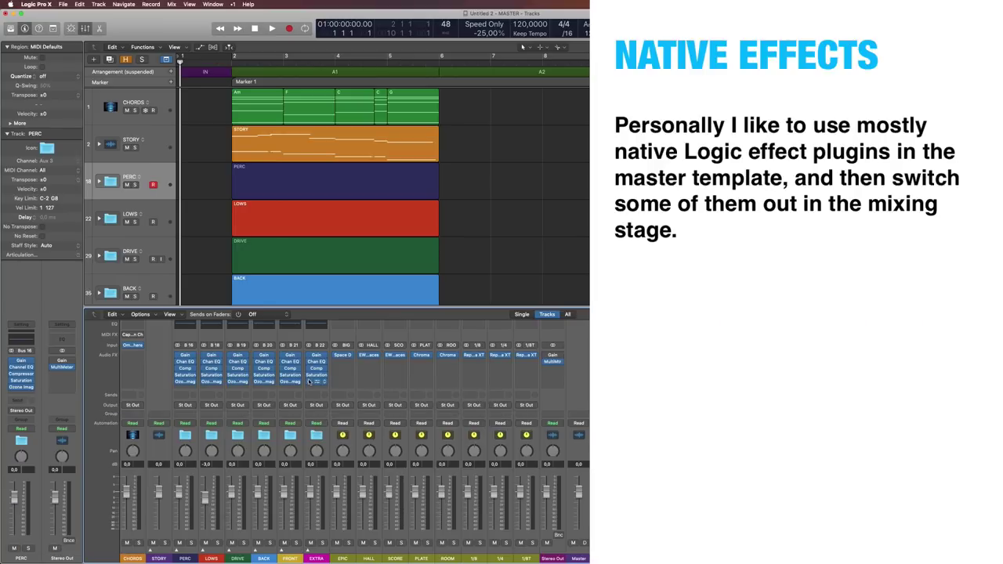
- Revisit the native Channel EQ and Compressor on the PERC channel, glance at the replacement list, and close the plug-ins
click(185, 362)
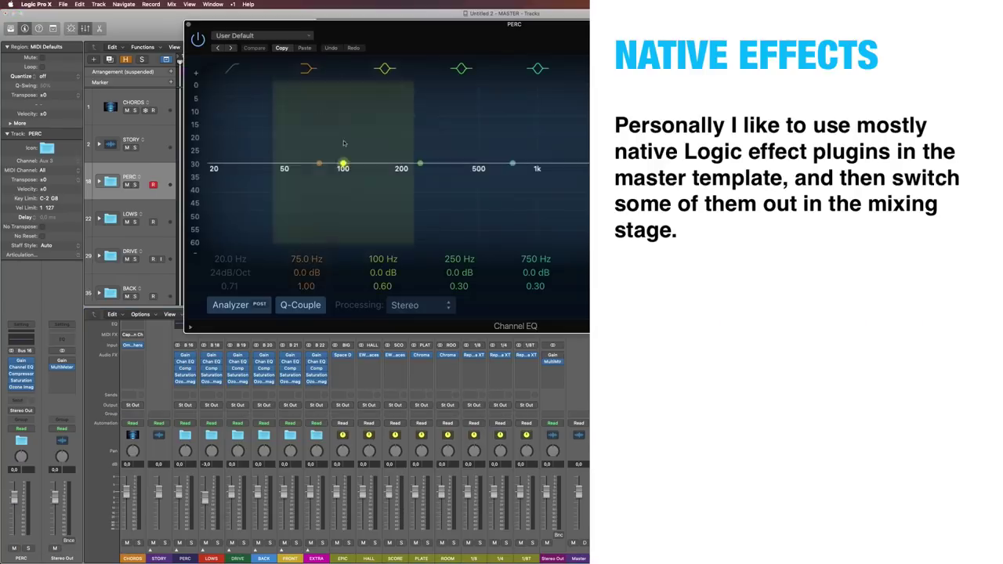
click(189, 26)
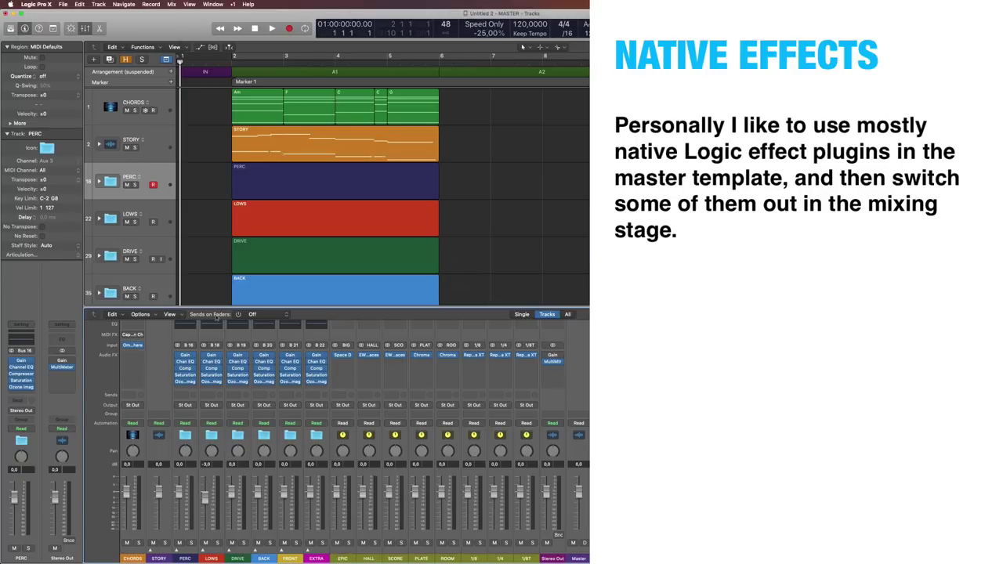
click(185, 368)
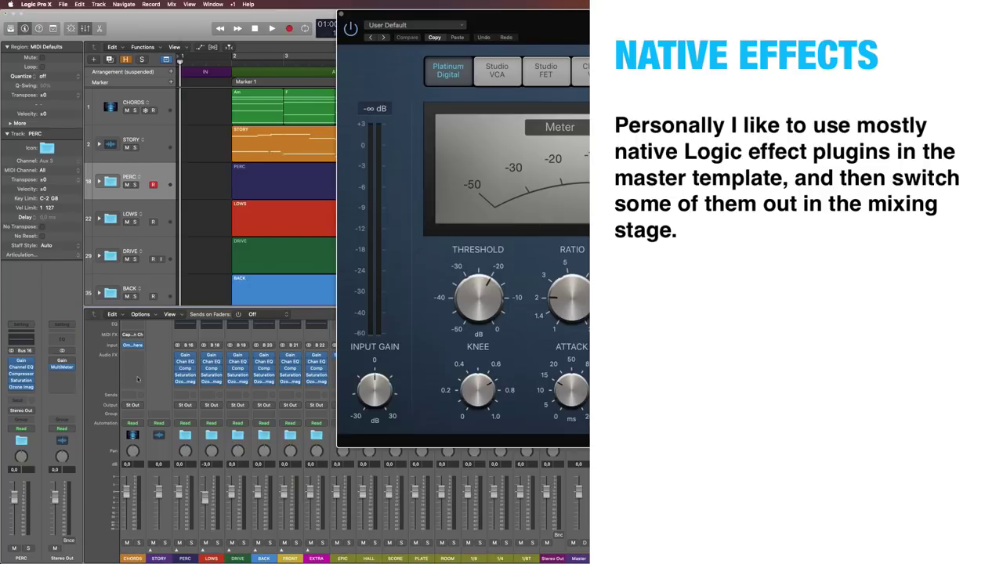
click(193, 369)
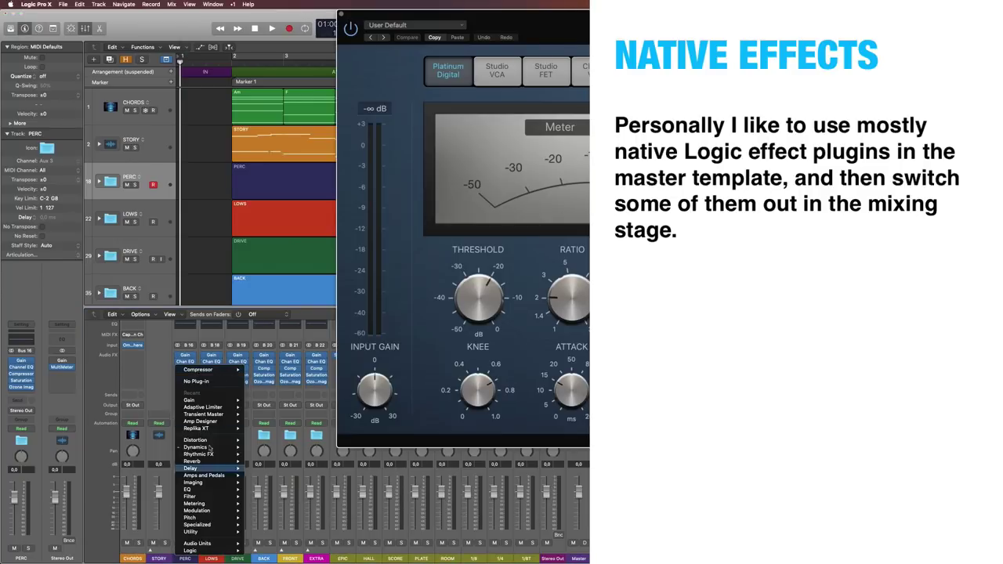
click(192, 314)
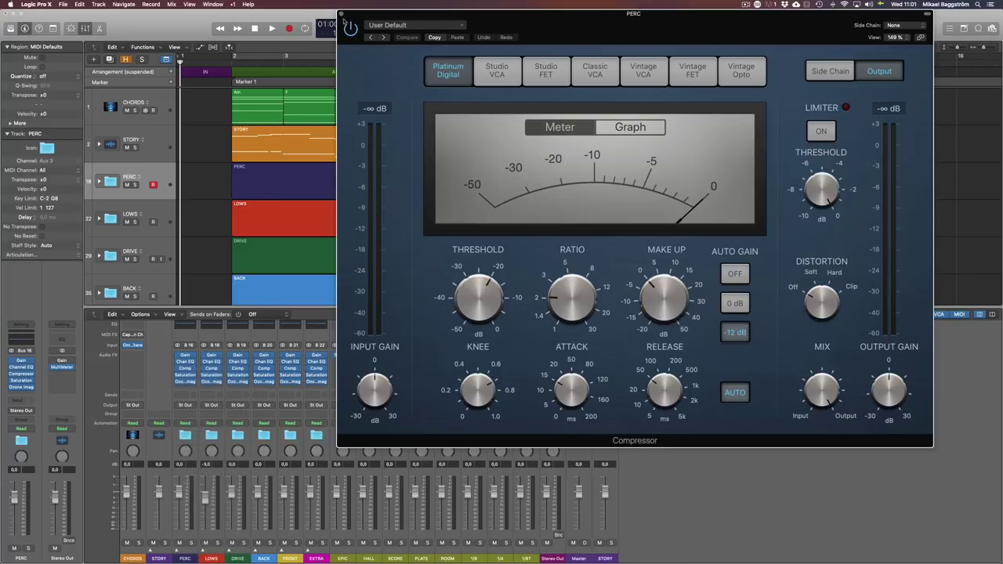
click(342, 15)
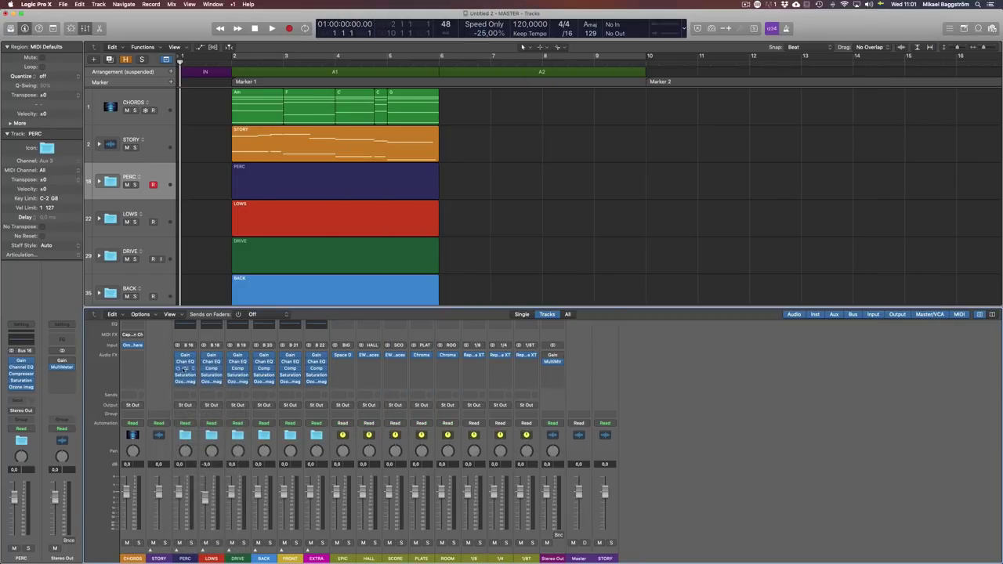
- Browse the replacement plug-in categories for the PERC channel's compressor slot, and dismiss the list
click(193, 368)
mouse_move(219, 461)
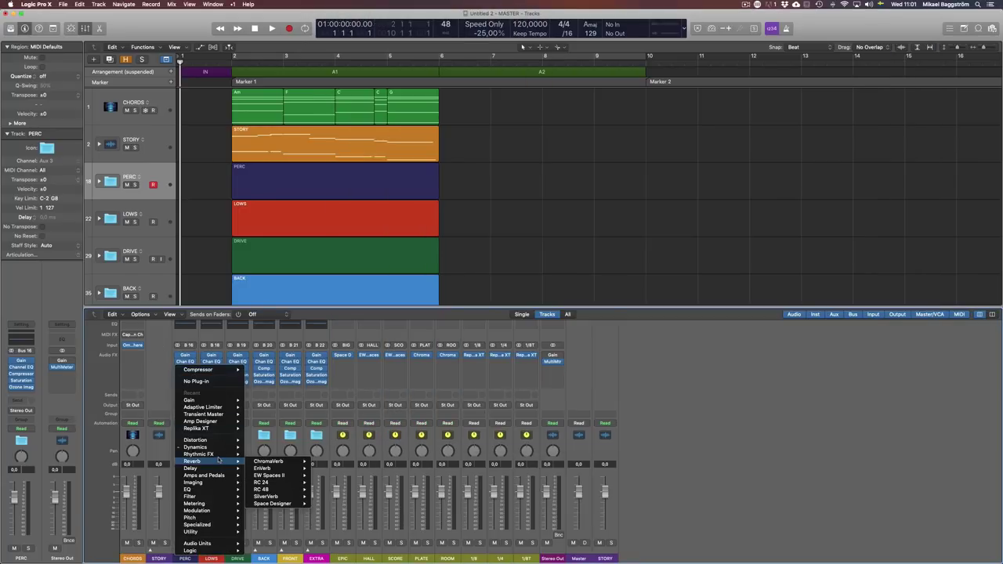
mouse_move(216, 511)
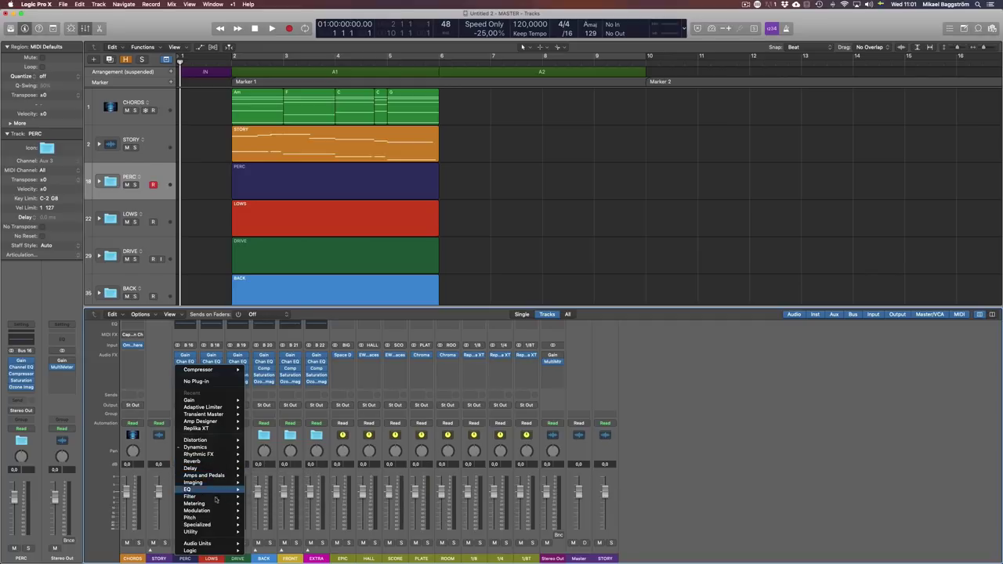
click(307, 375)
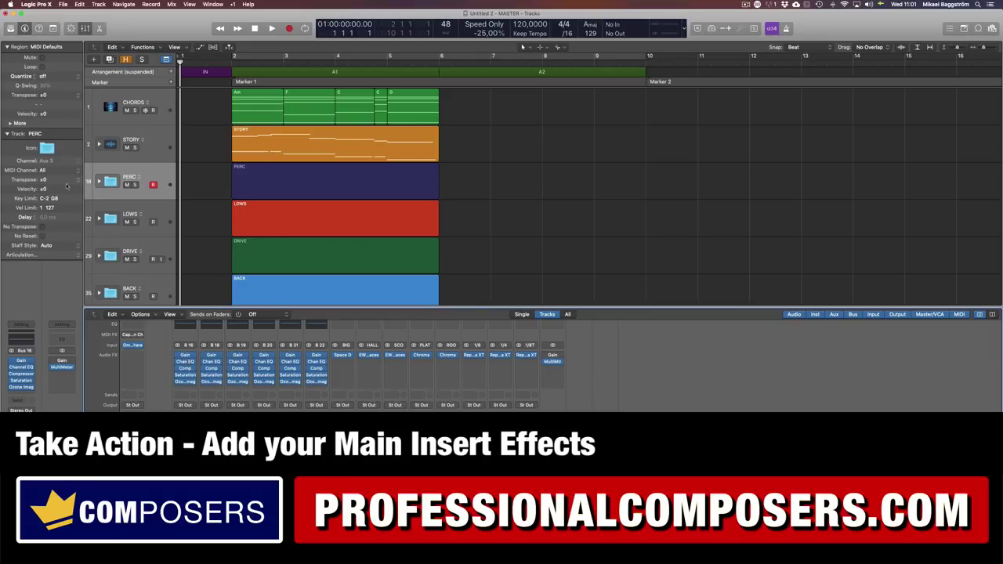
- Hide the mixer, show it again, and select the Stereo Out channel strip holding the master effect chain
key(x)
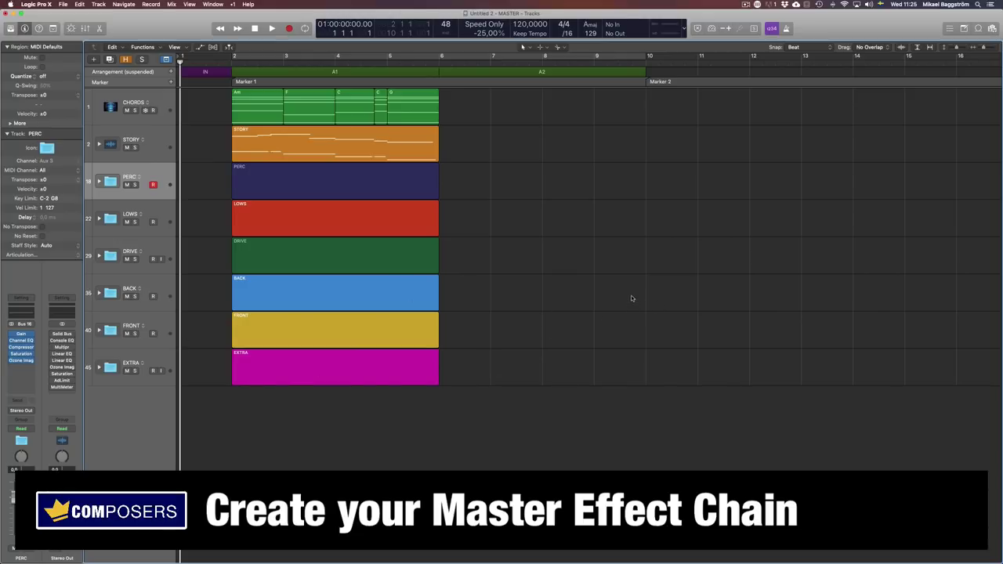
key(x)
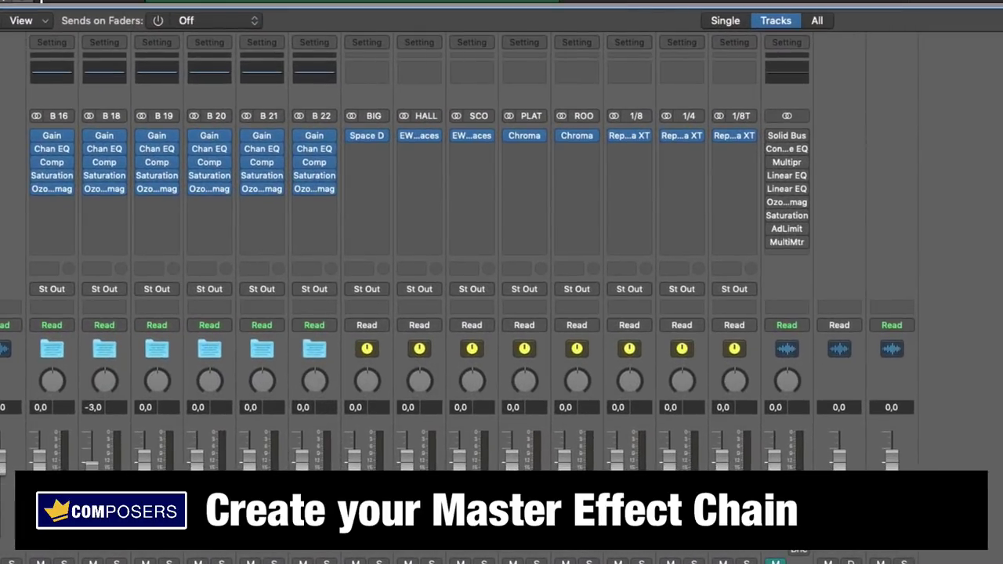
click(764, 271)
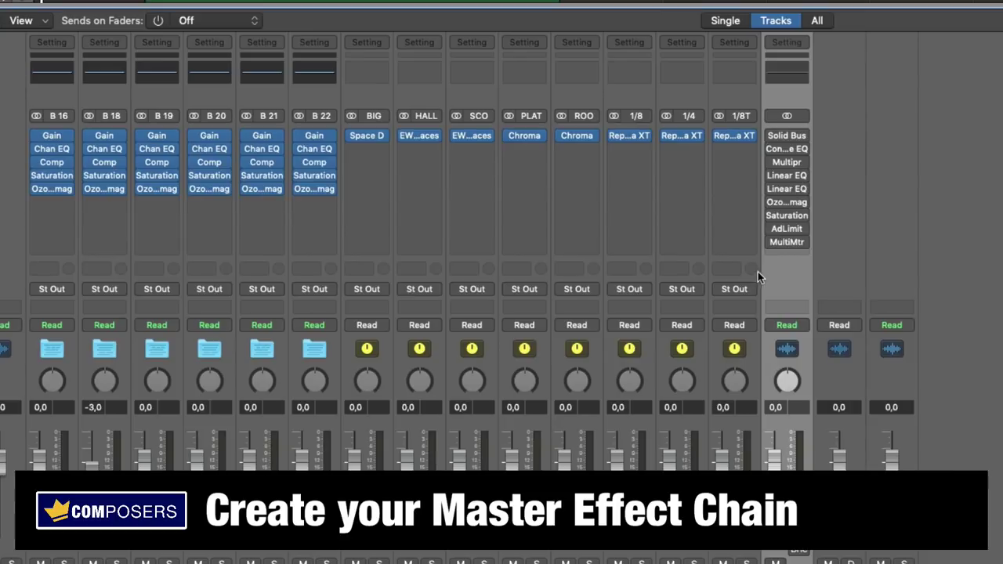
mouse_move(775, 183)
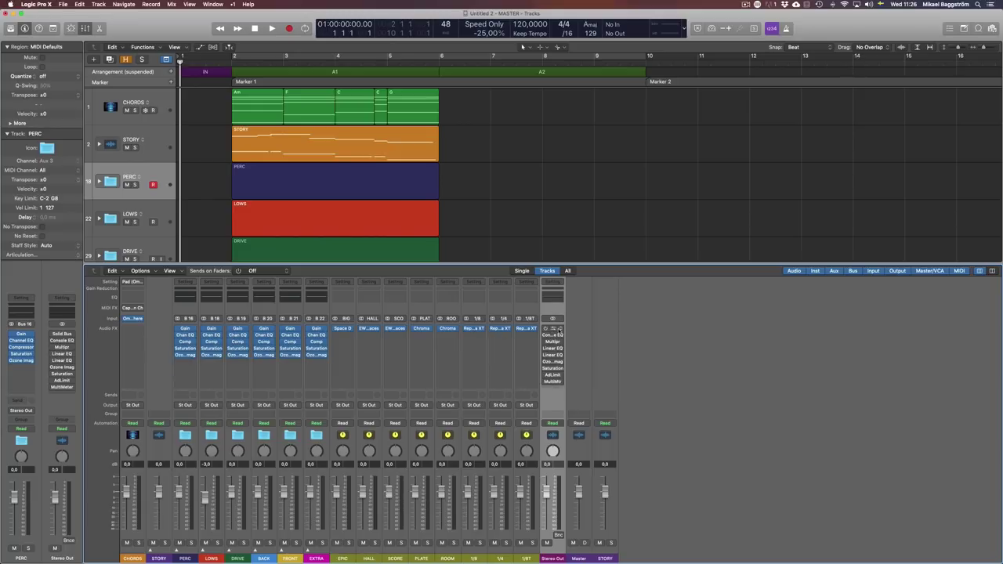
- Inspect the Solid Bus Comp, Vintage Console EQ and Multipressor plug-ins on the Stereo Out channel in order
click(554, 331)
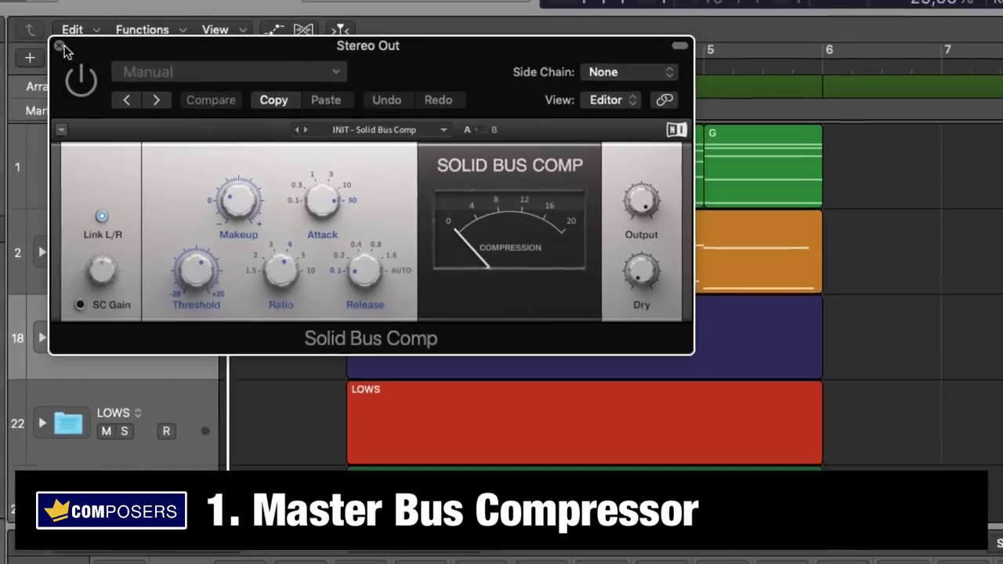
key(super+w)
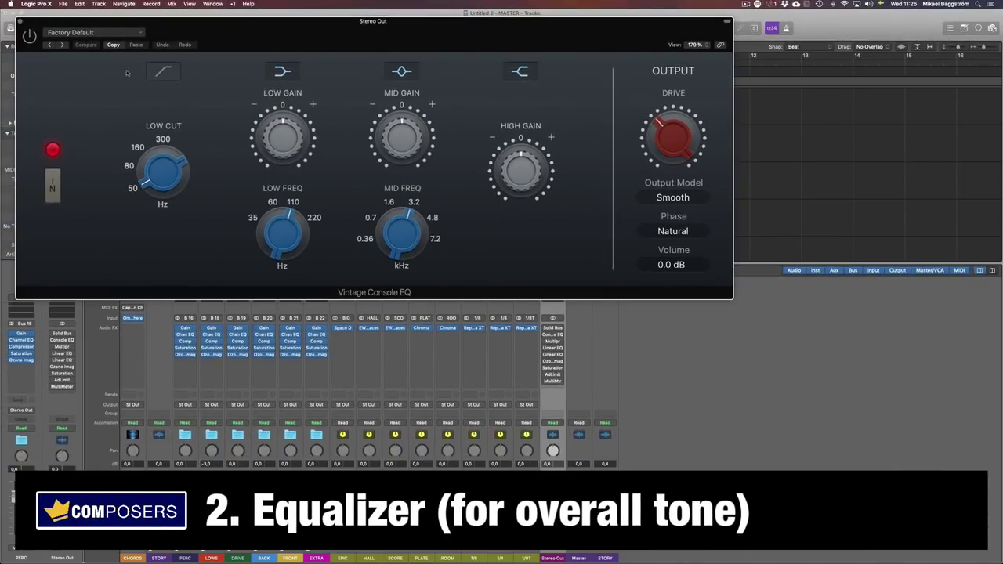
click(21, 23)
click(552, 341)
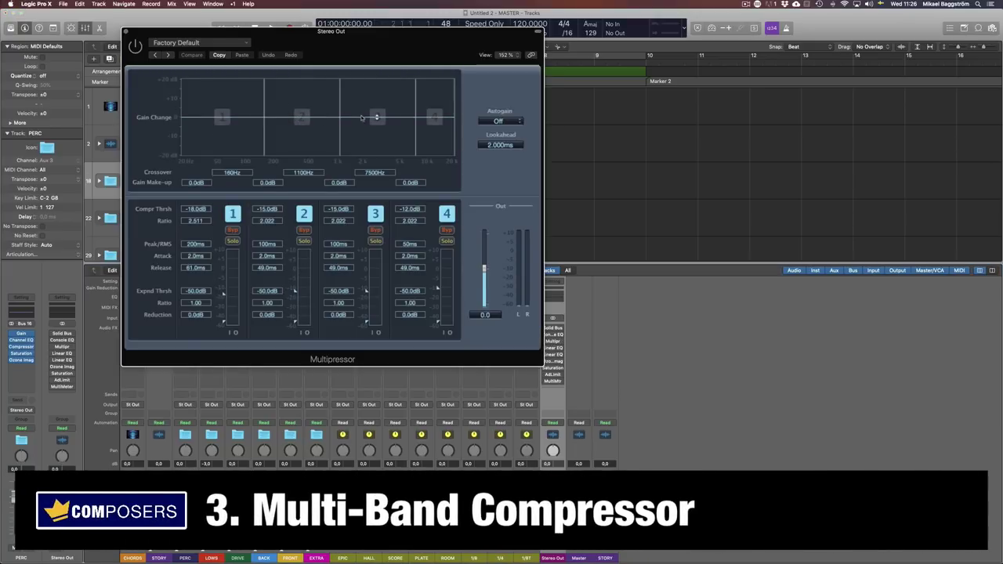
- Inspect the Linear Phase EQ, Ozone Imager and Saturation Knob plug-ins on the Stereo Out channel, closing each one
click(127, 32)
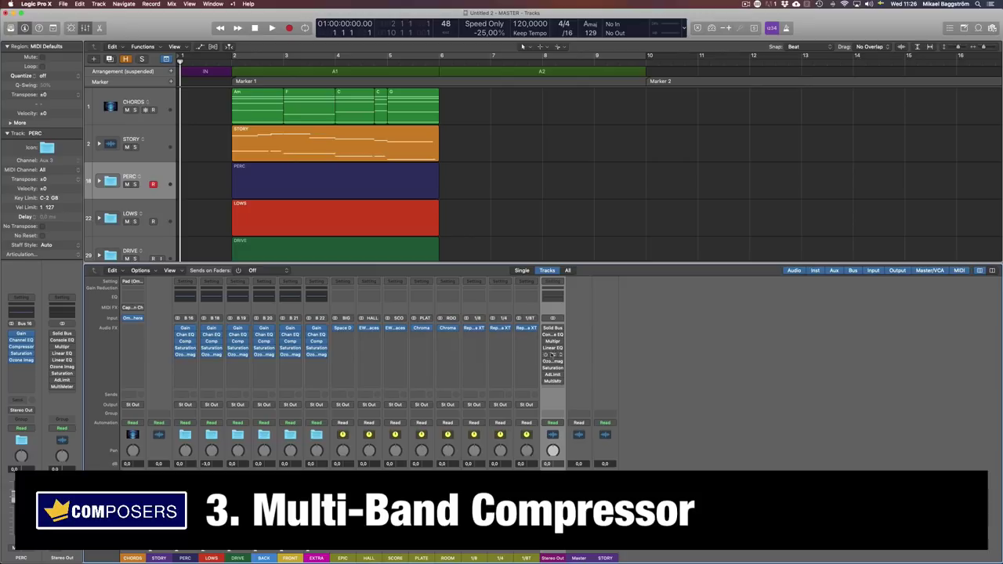
click(553, 352)
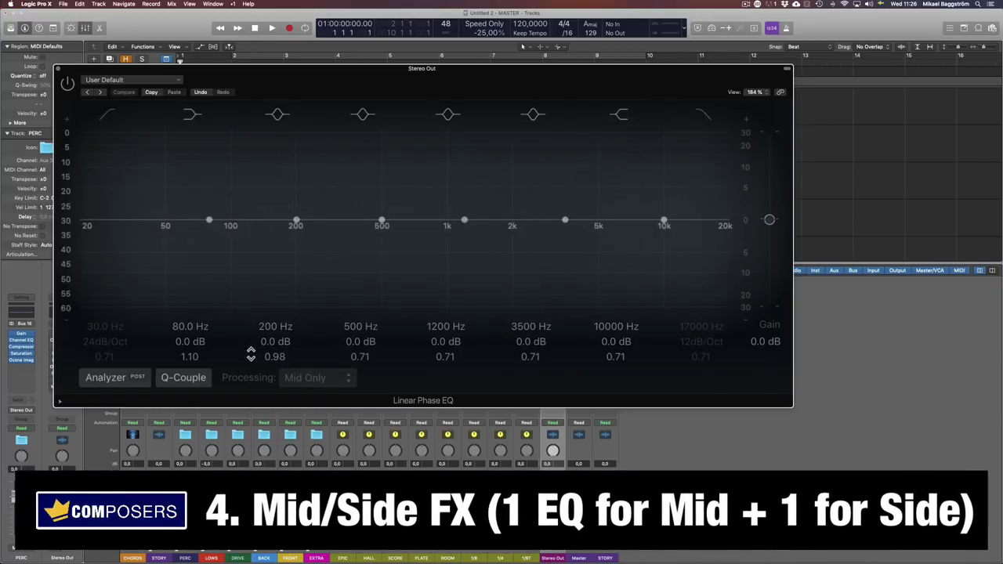
click(56, 69)
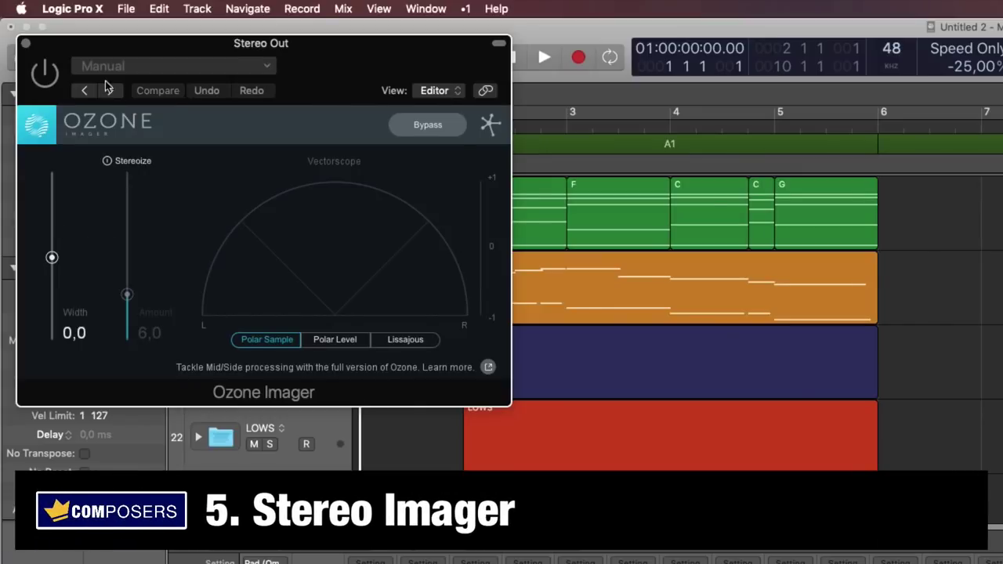
click(26, 44)
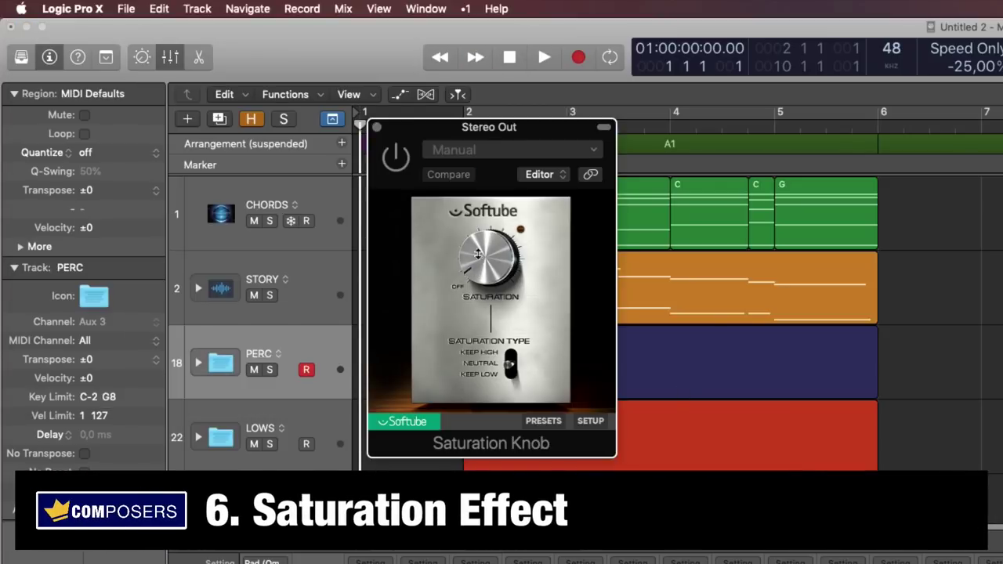
drag(478, 253, 475, 235)
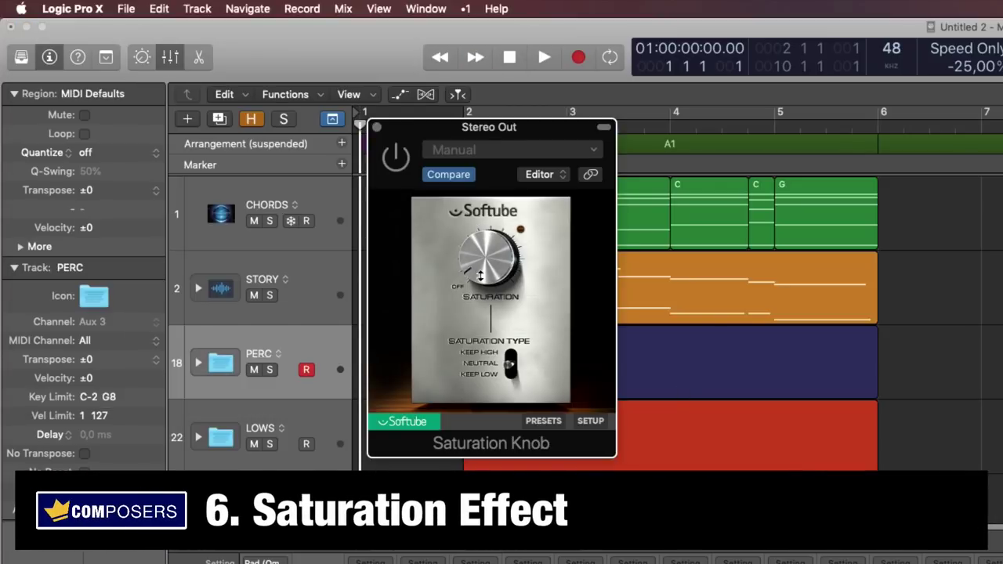
click(377, 127)
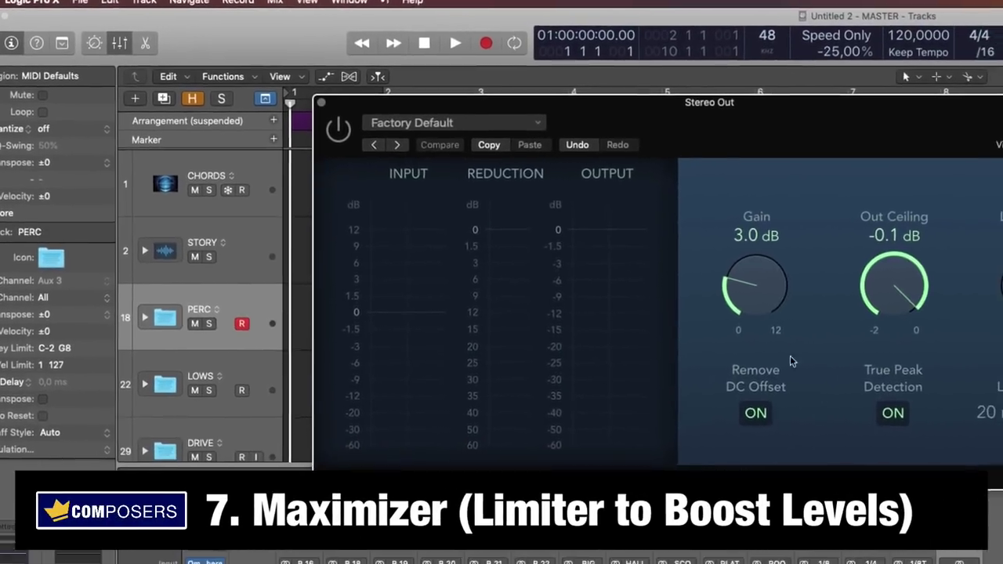
- Review the limiter's Gain control, and view the MultiMeter's Goniometer and Analyzer displays on the Stereo Out channel
mouse_move(699, 294)
mouse_down()
mouse_move(713, 249)
mouse_move(701, 277)
mouse_up()
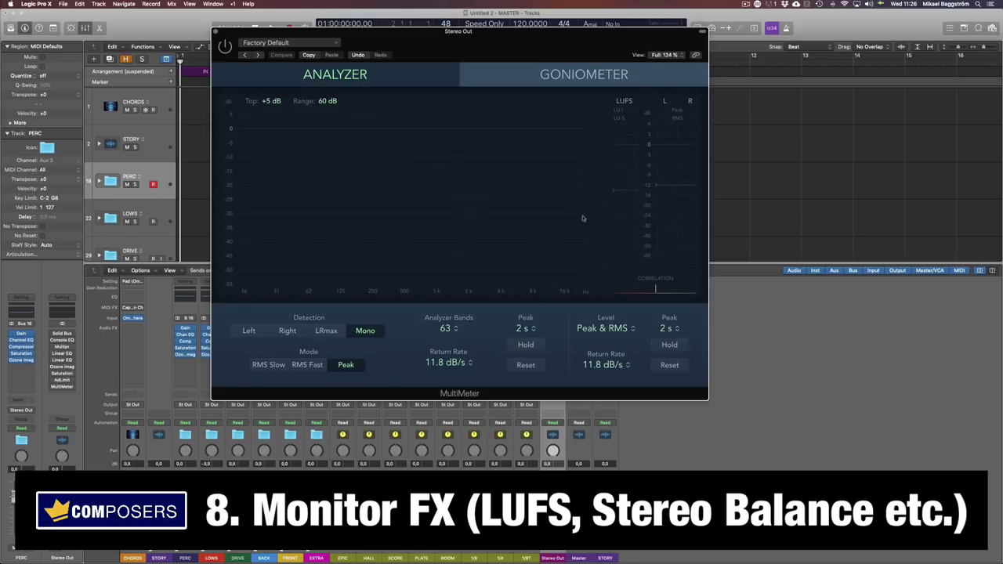
click(501, 77)
click(393, 76)
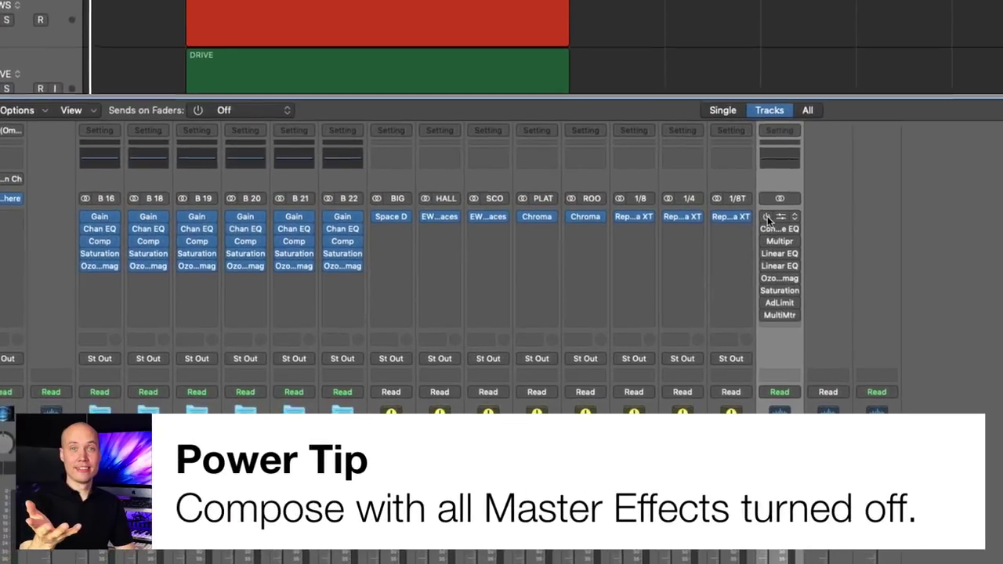
- Switch the Solid Bus and Console EQ inserts on Stereo Out on and off, and review the bypassed master chain
click(743, 240)
click(739, 243)
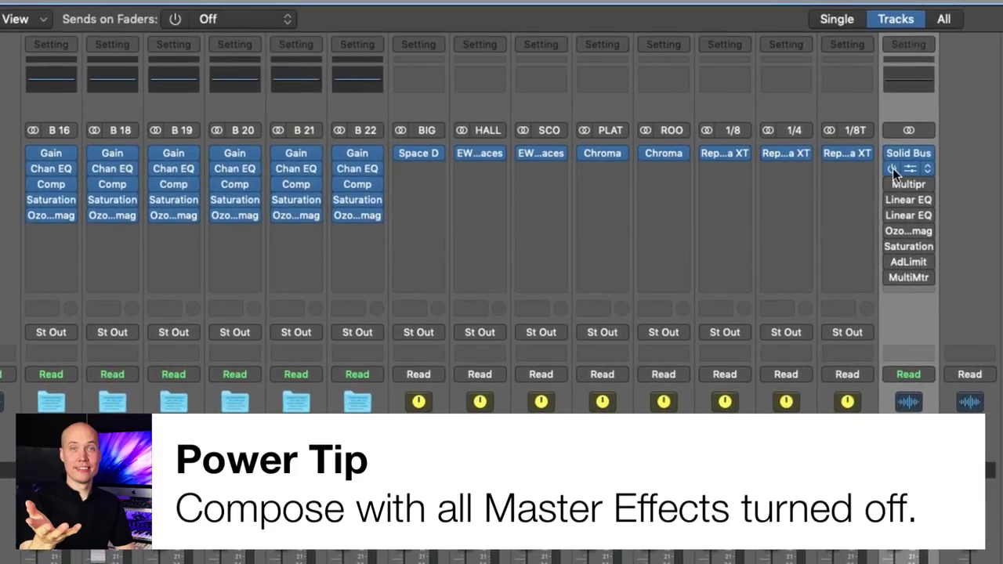
click(891, 168)
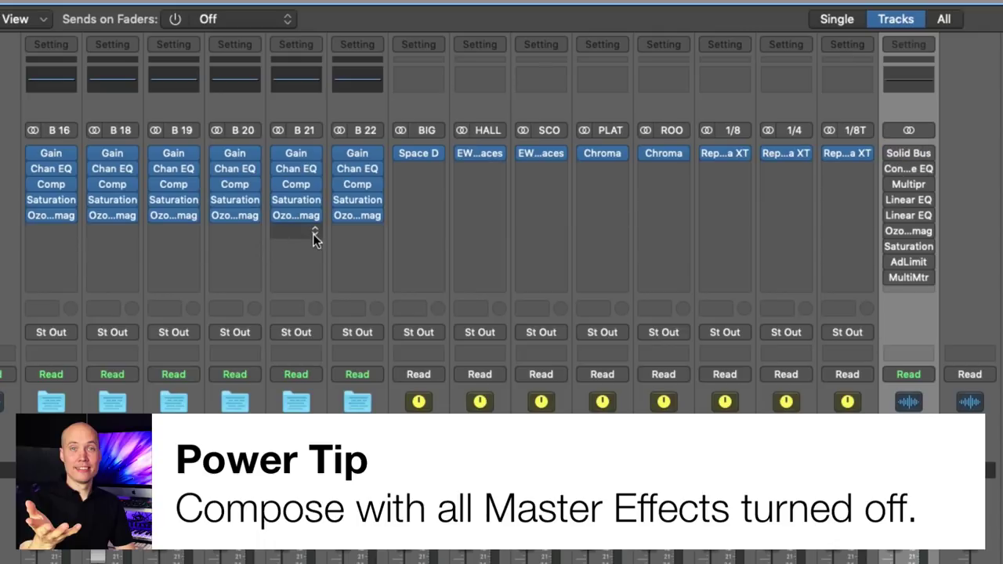
alt+click(896, 187)
mouse_move(927, 200)
mouse_move(927, 271)
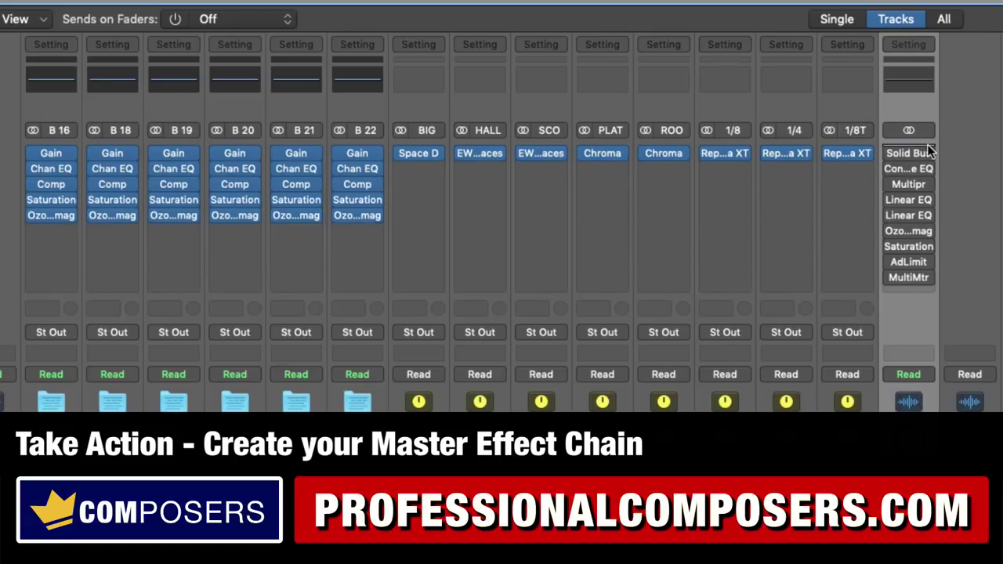
mouse_move(914, 231)
mouse_move(905, 282)
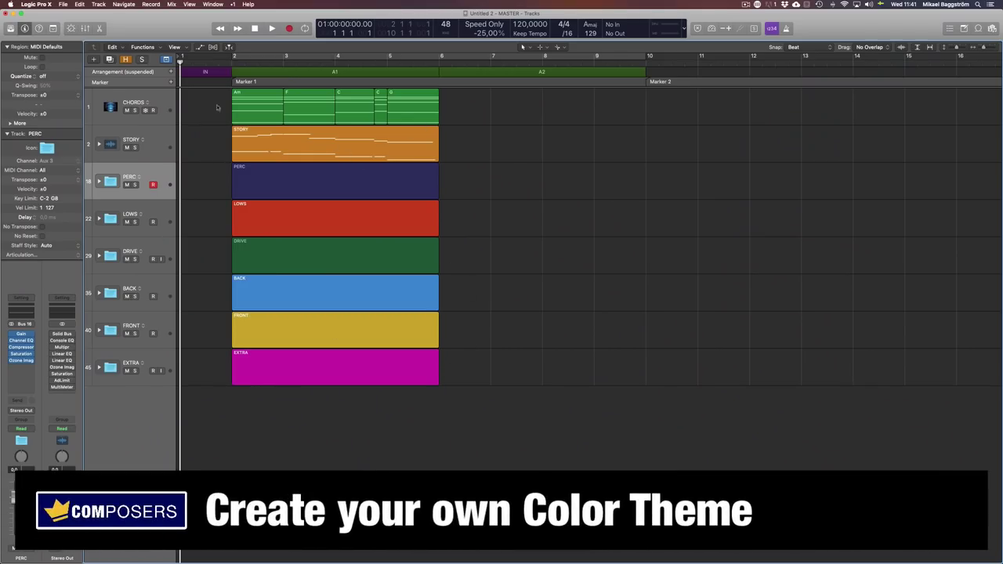
- Highlight the colored group regions from PERC to EXTRA in order, and look inside the LOWS folder
click(281, 182)
click(296, 208)
click(302, 249)
click(310, 295)
click(287, 345)
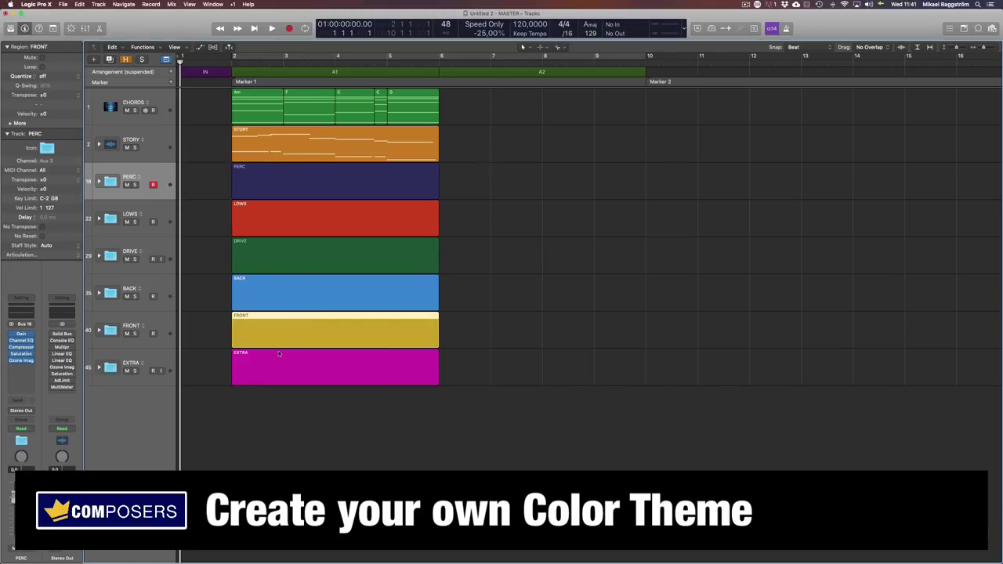
click(276, 361)
click(558, 217)
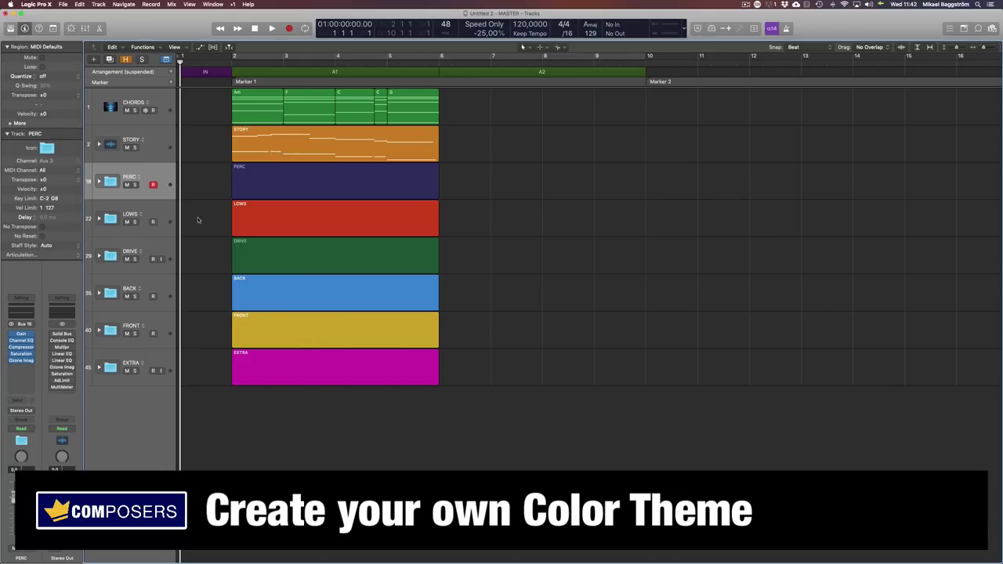
click(98, 218)
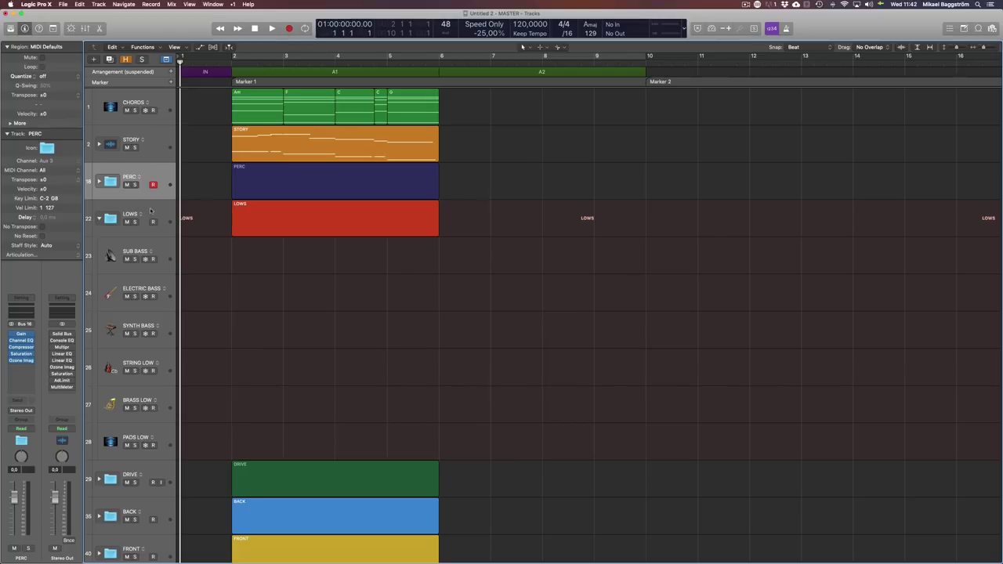
click(99, 218)
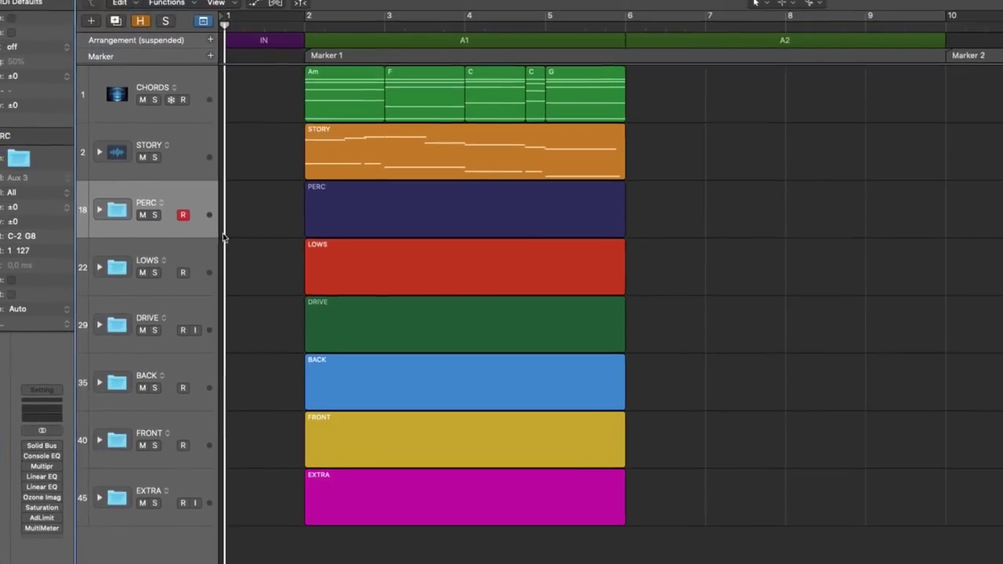
- Show the Color palette and check the colors assigned to the LOWS and DRIVE folders
key(alt+c)
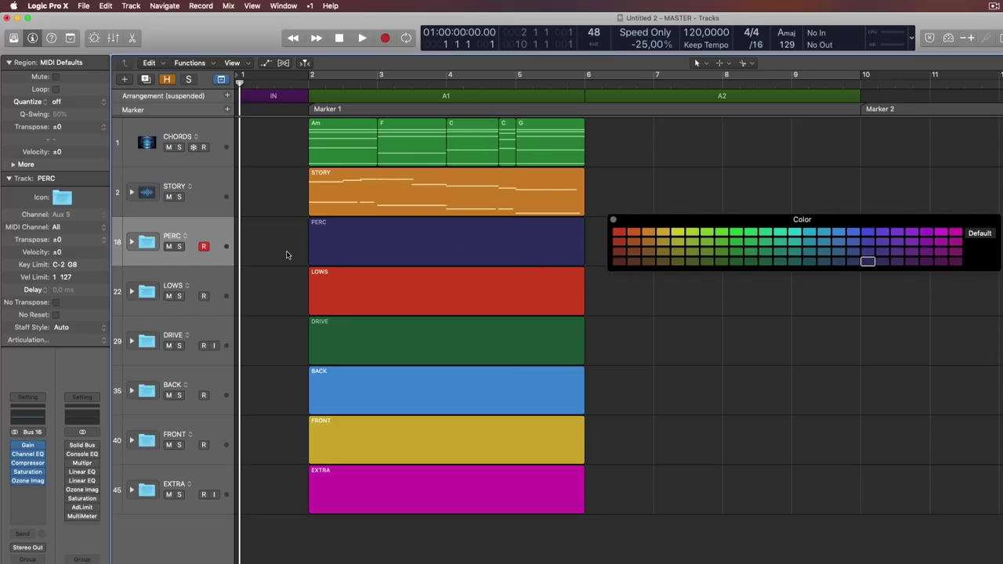
click(208, 273)
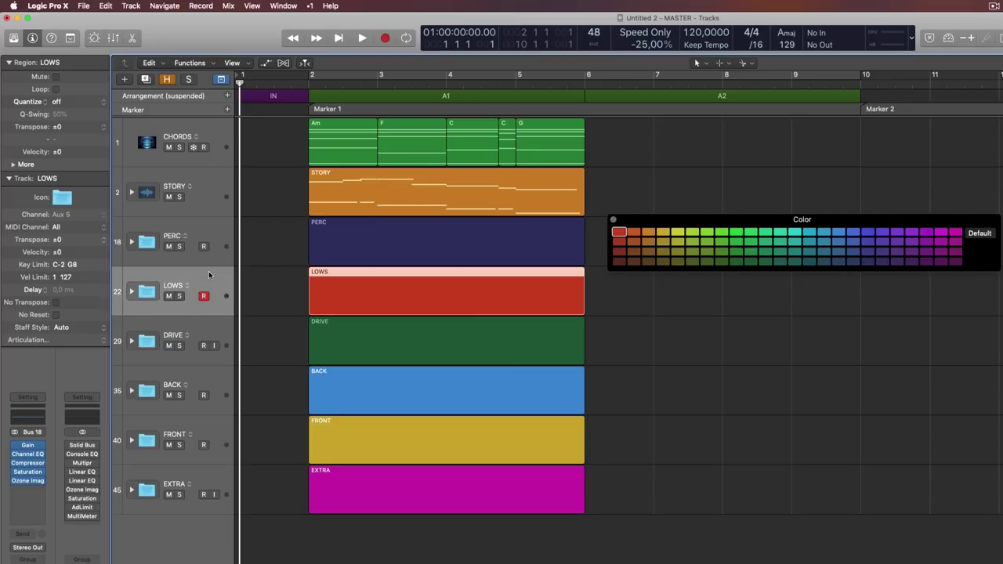
click(203, 325)
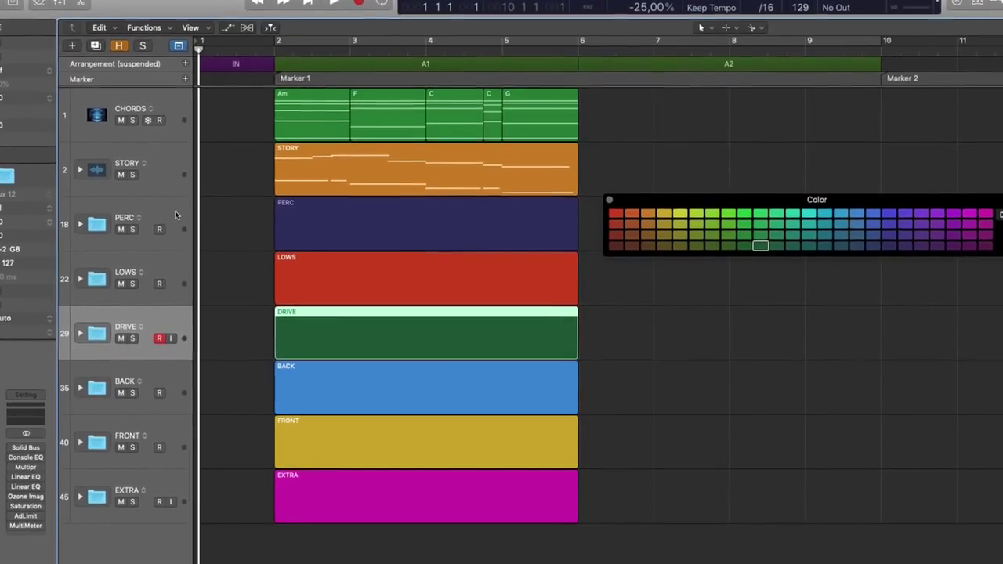
- Select the PERC, LOWS, DRIVE, BACK, FRONT and EXTRA folder tracks in order to review the color theme
click(176, 211)
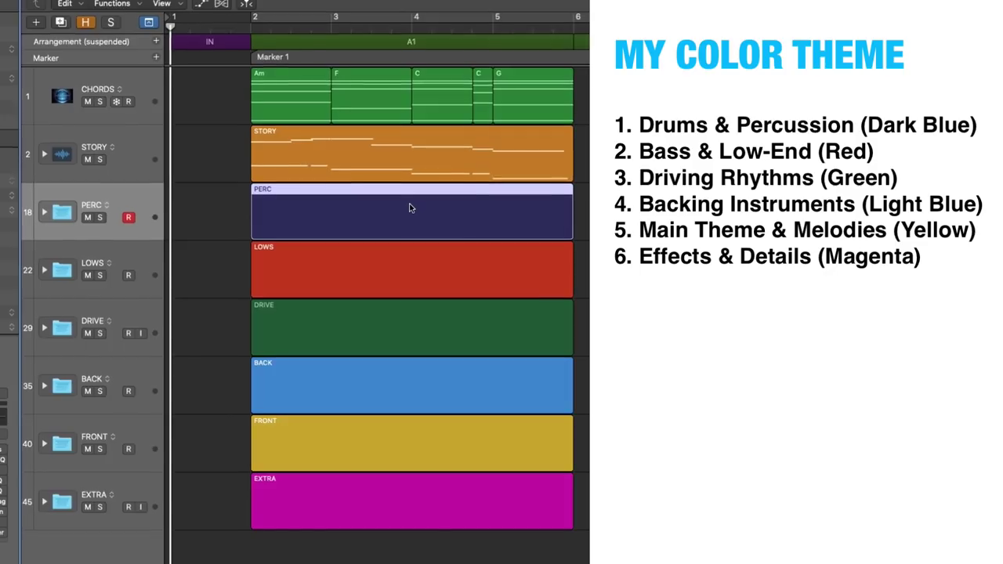
click(116, 247)
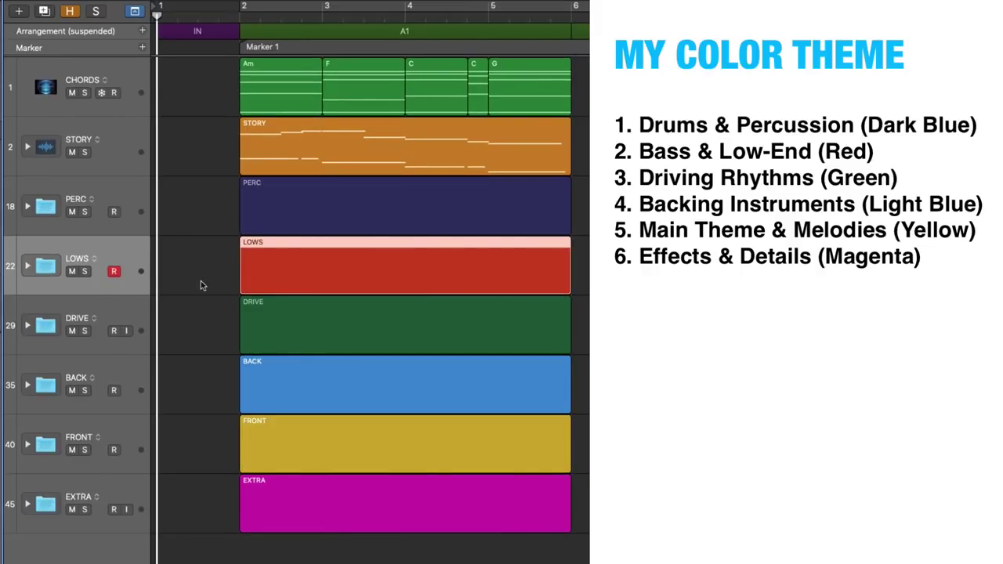
click(106, 315)
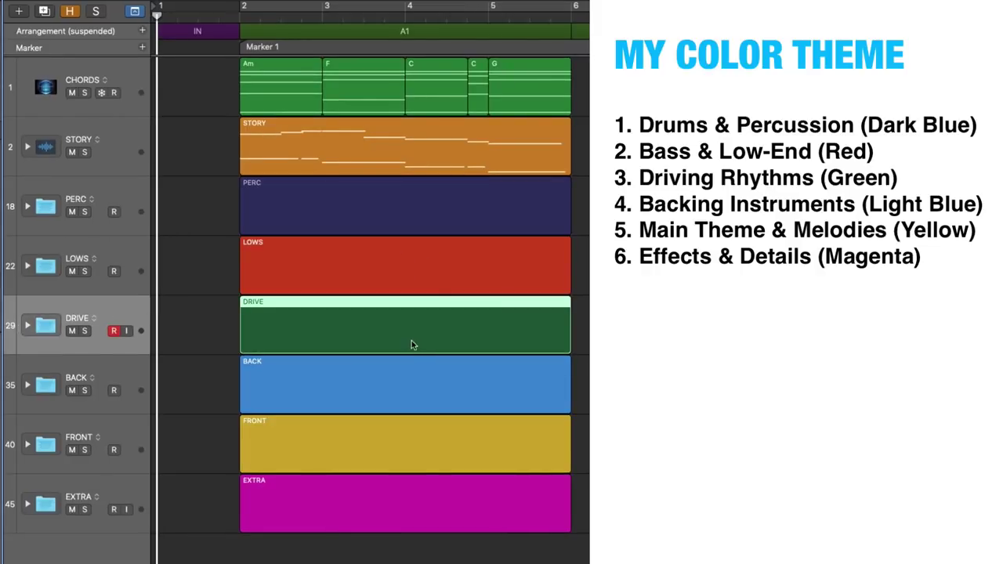
click(132, 373)
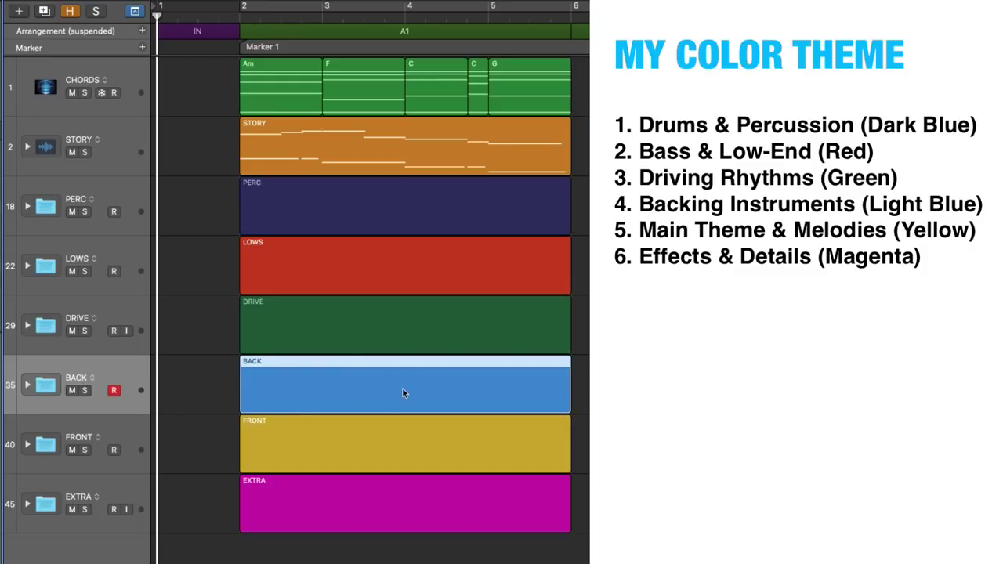
click(131, 431)
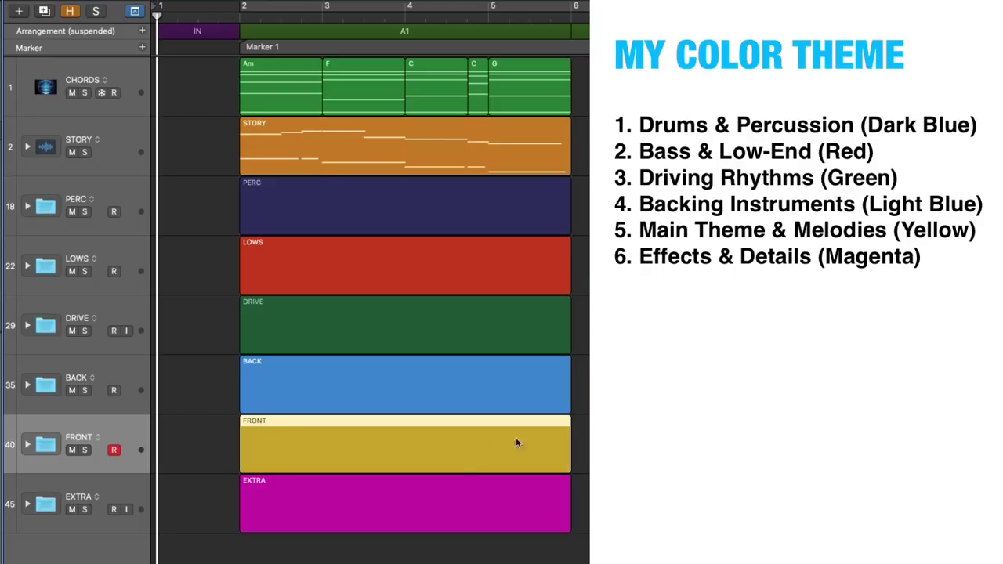
click(121, 491)
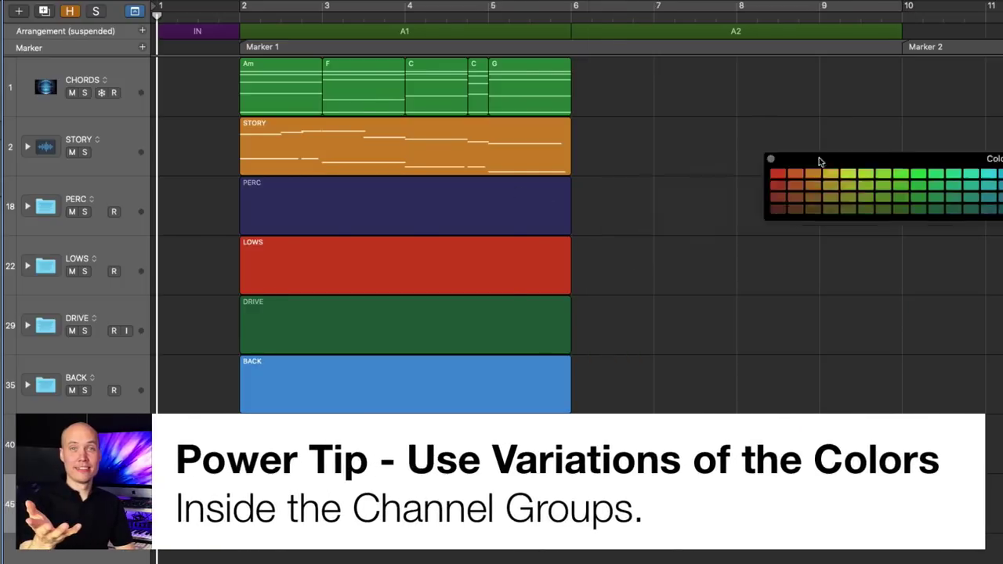
- Copy the LOWS region onto the SUB BASS and ELECTRIC BASS tracks, giving each copy a progressively darker red
click(28, 267)
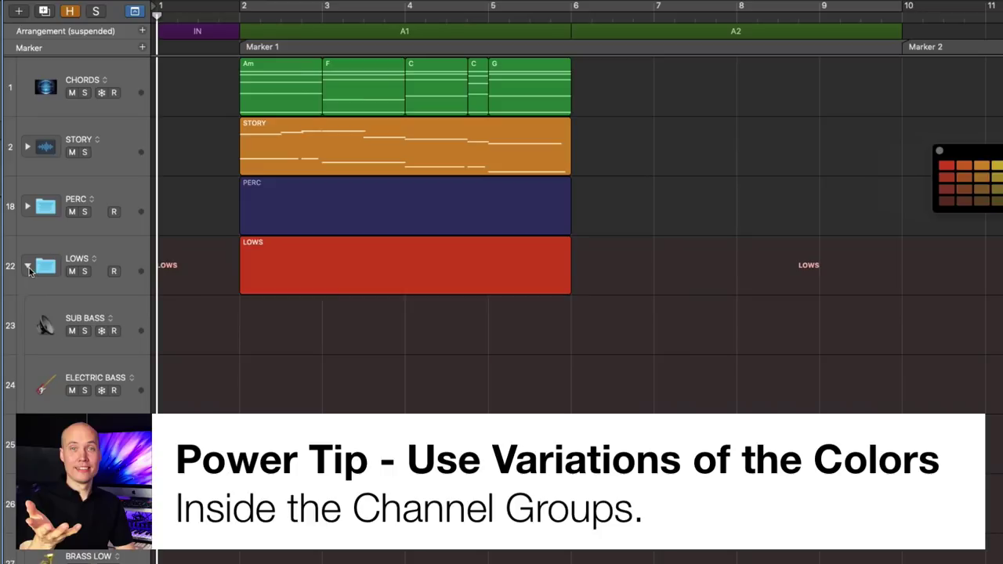
drag(344, 288, 349, 329)
click(946, 177)
drag(419, 343, 424, 380)
click(946, 189)
click(680, 329)
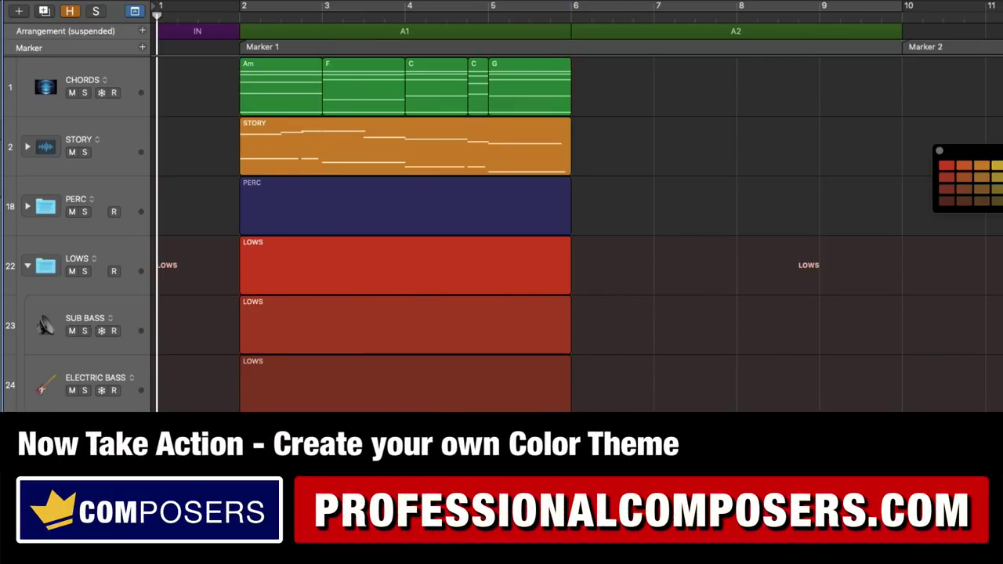
- Delete the copied regions on the SUB BASS and ELECTRIC BASS tracks, and collapse the LOWS folder
click(373, 384)
shift+click(373, 344)
key(Delete)
click(26, 266)
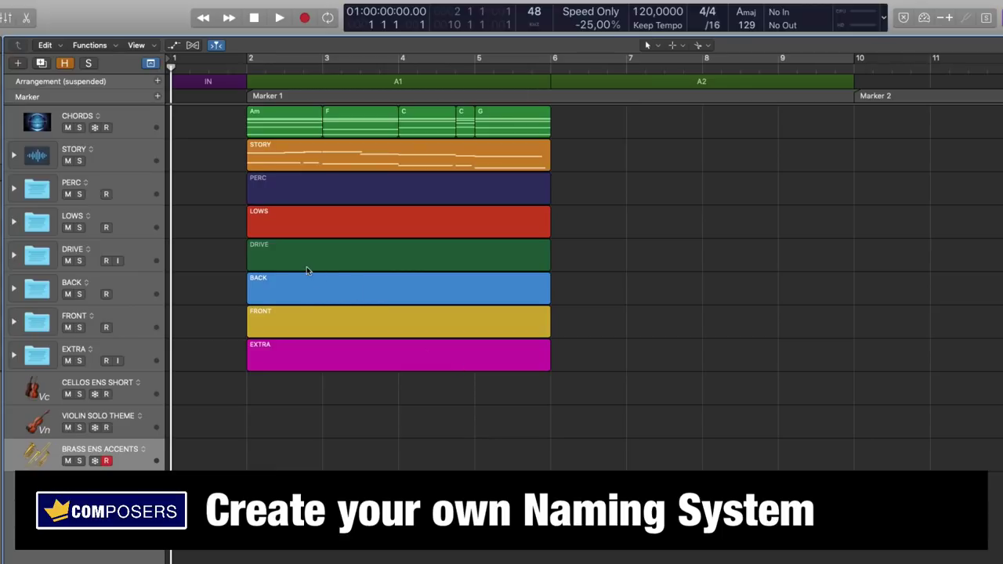
- Expand the LOWS folder to review its track names, collapse it, and clear the region selection
click(9, 225)
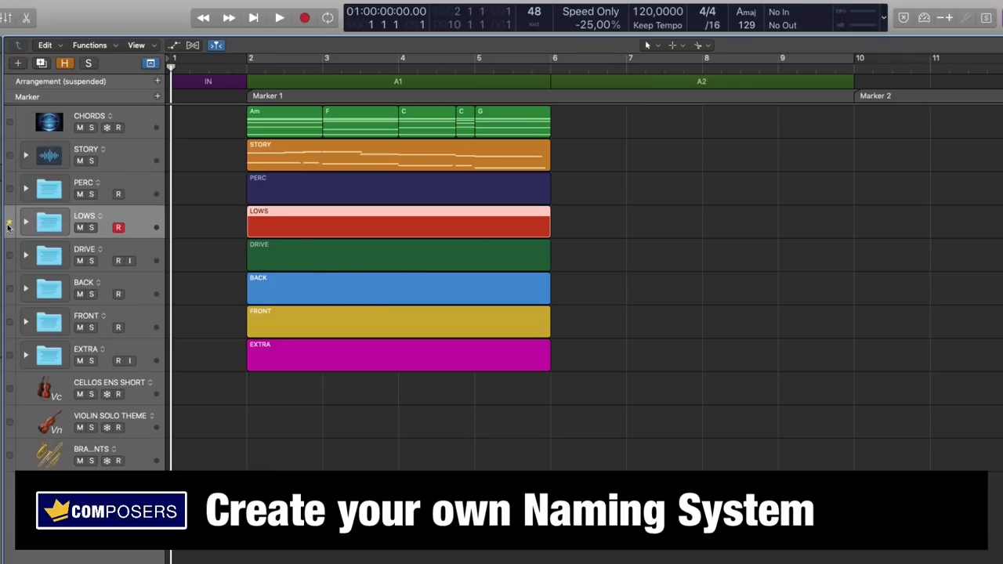
click(14, 223)
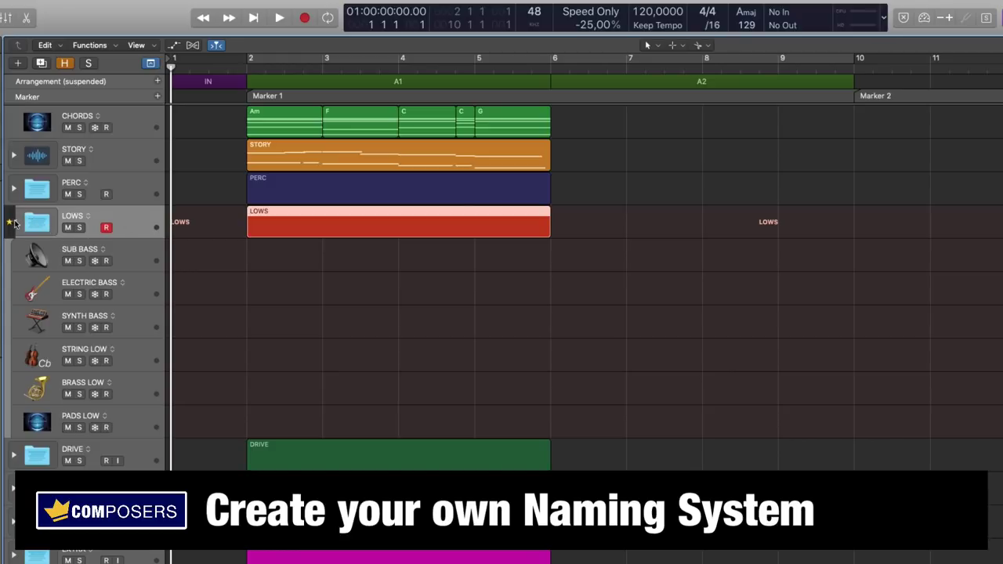
click(15, 224)
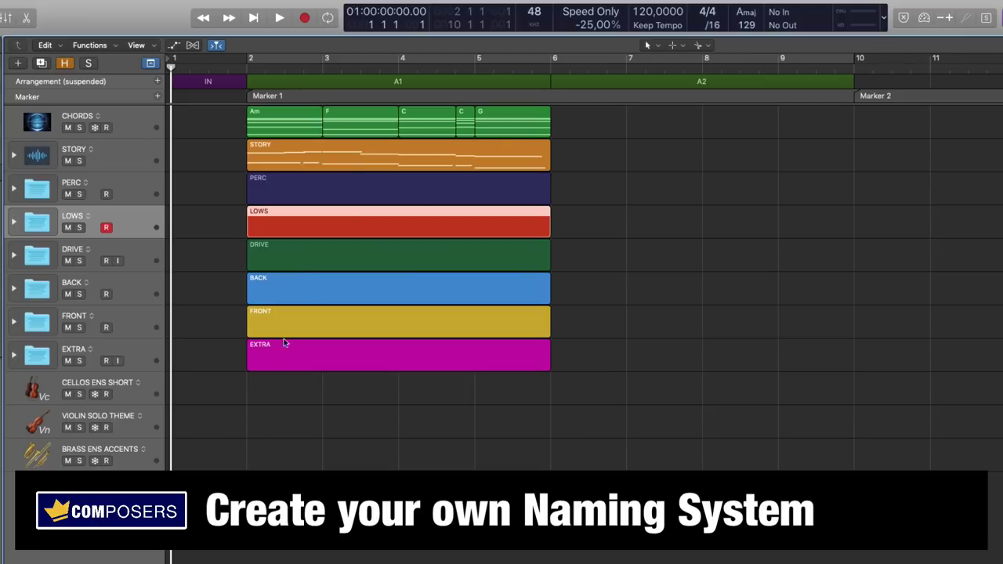
click(258, 401)
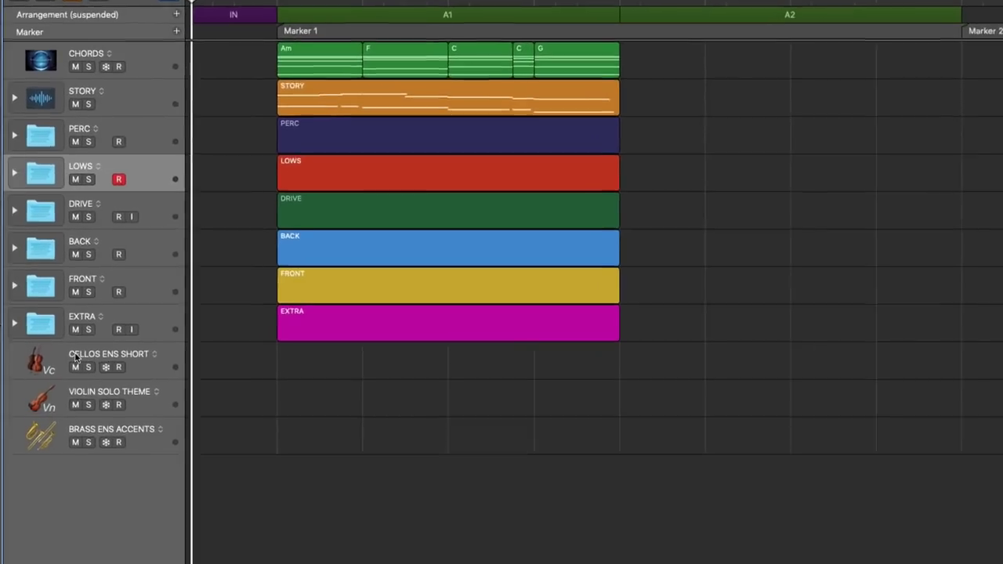
- Select the CELLOS ENS SHORT, VIOLIN SOLO THEME and BRASS ENS ACCENTS tracks in order as naming examples
click(70, 384)
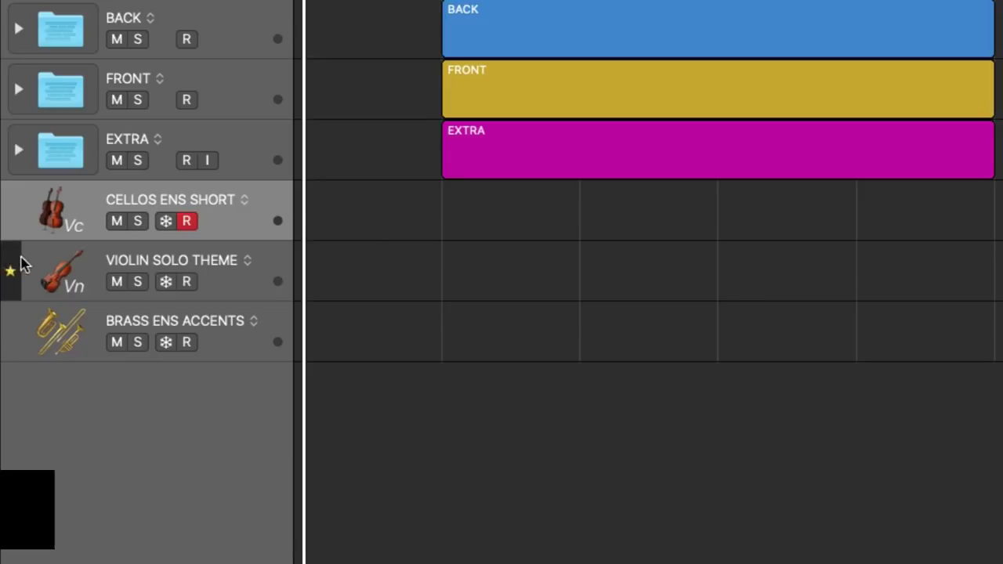
click(230, 290)
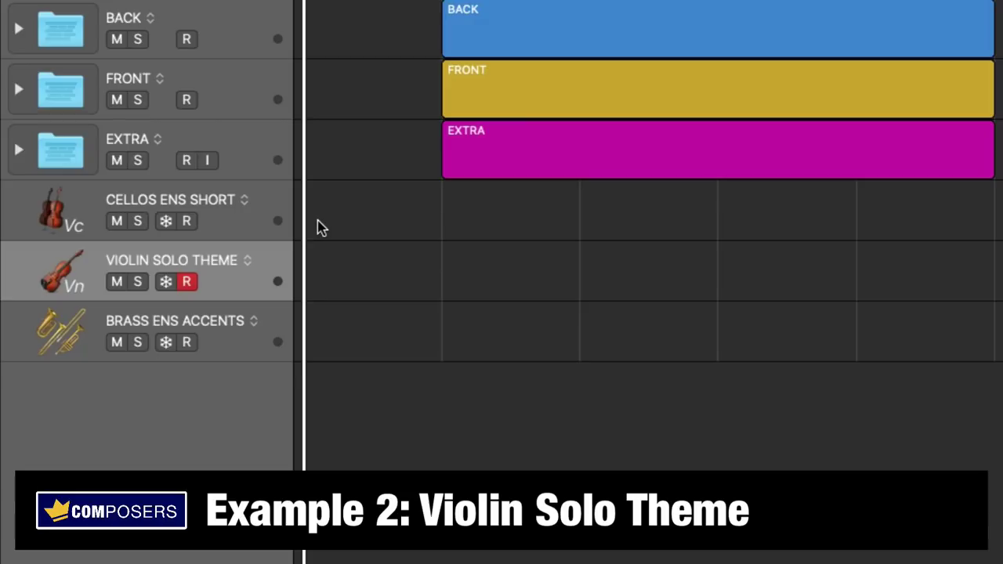
click(91, 341)
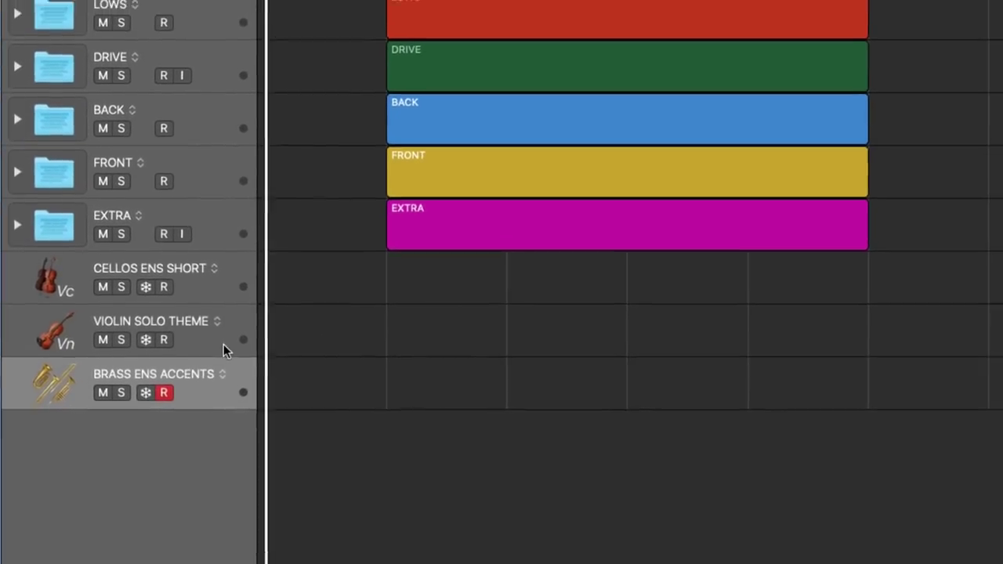
- Select the VIOLIN SOLO THEME and CELLOS ENS SHORT tracks in turn as naming examples
click(223, 353)
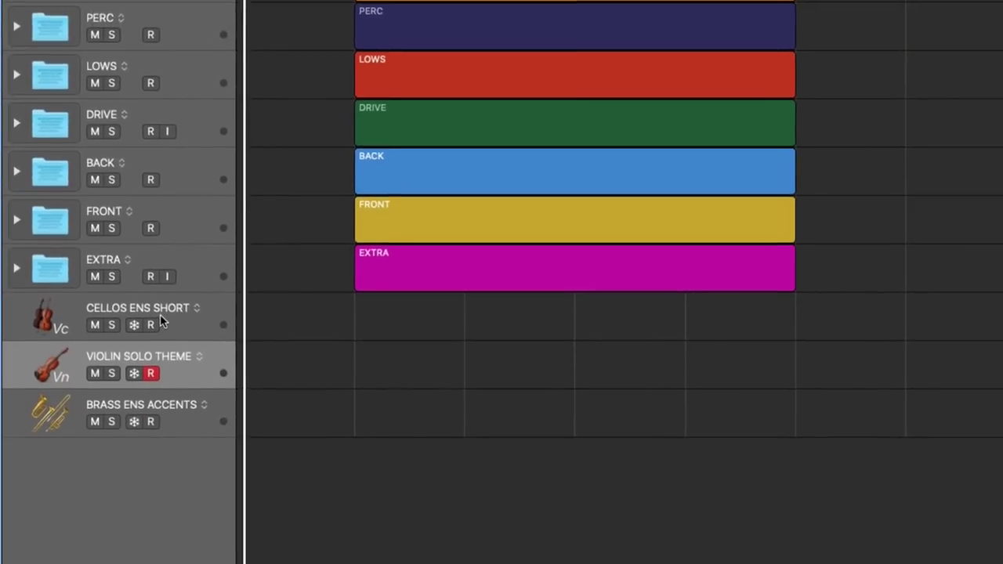
click(191, 337)
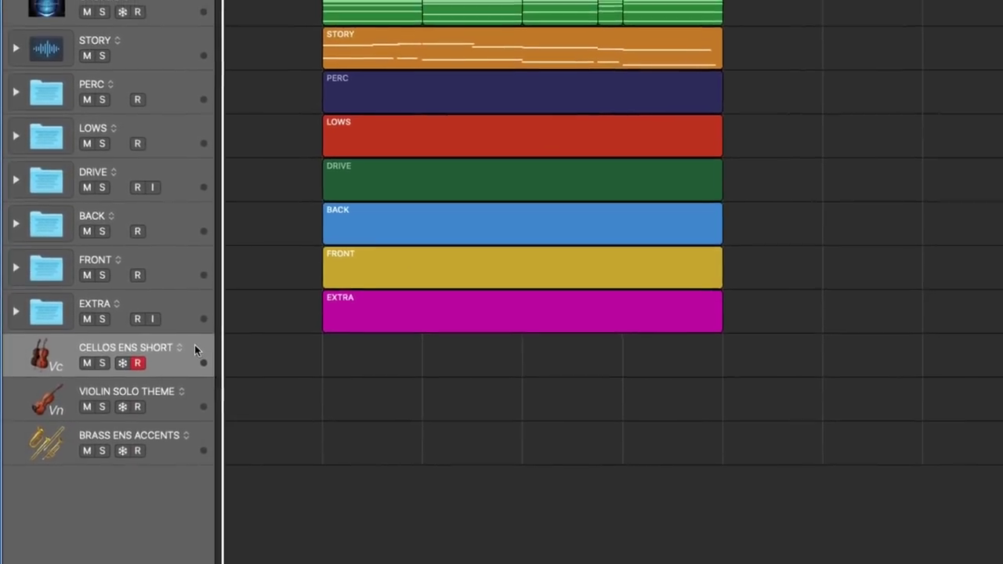
- Expand the LOWS folder and copy its region to bar 6, directly after the original
click(16, 150)
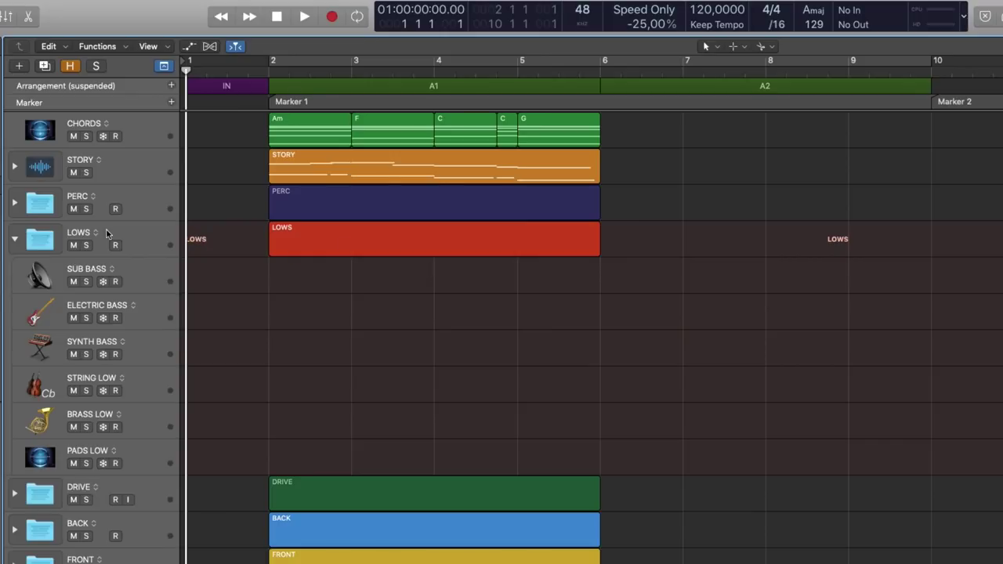
click(333, 249)
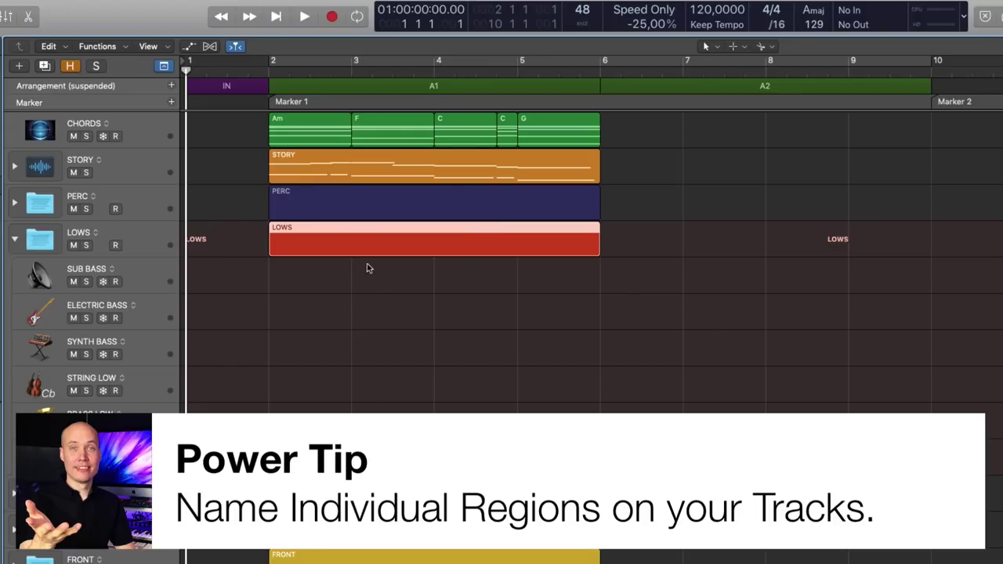
drag(299, 243, 633, 263)
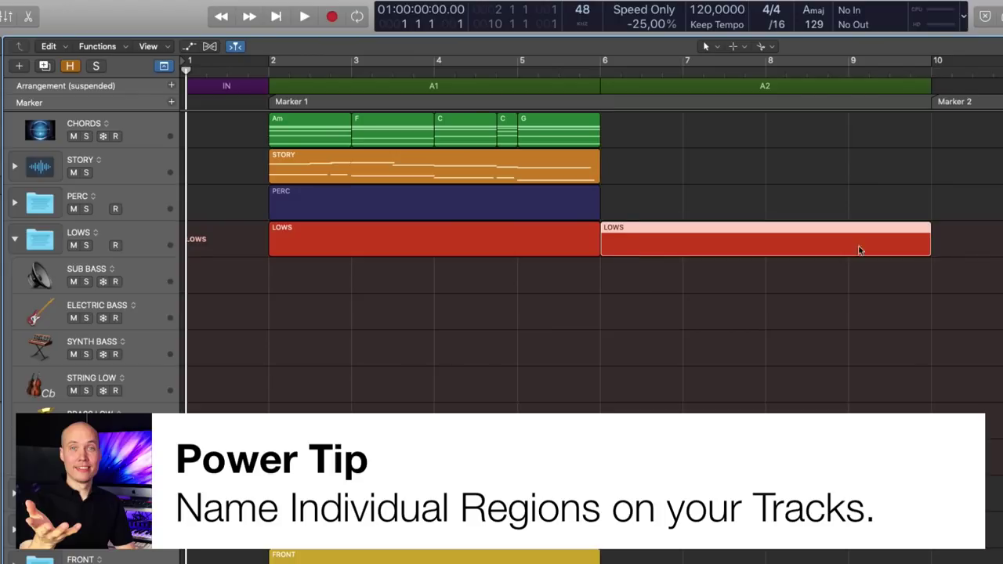
- Open the LOWS folder track's name for editing, leave it, and select the SUB BASS and ELECTRIC BASS tracks in turn
click(102, 237)
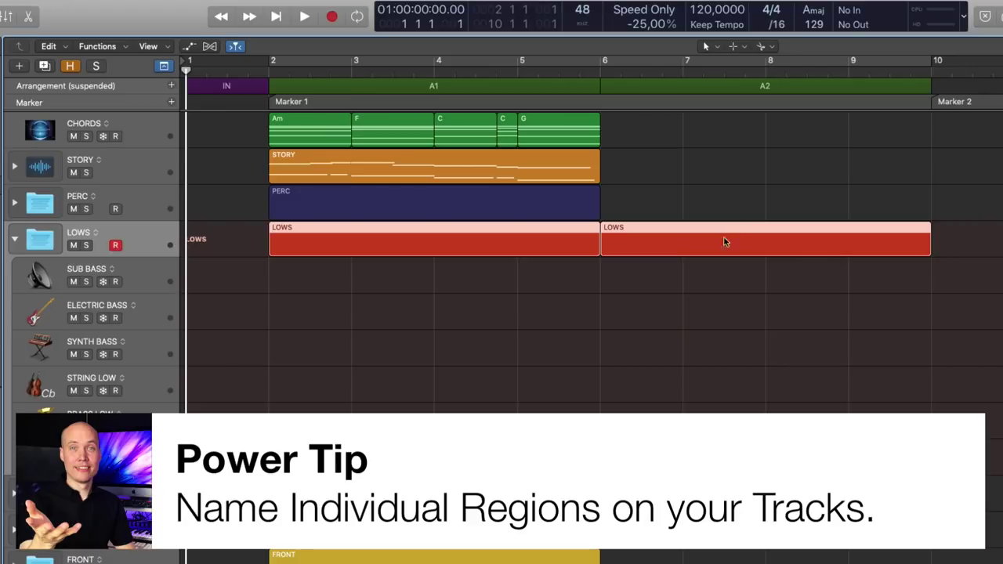
key(shift+Return)
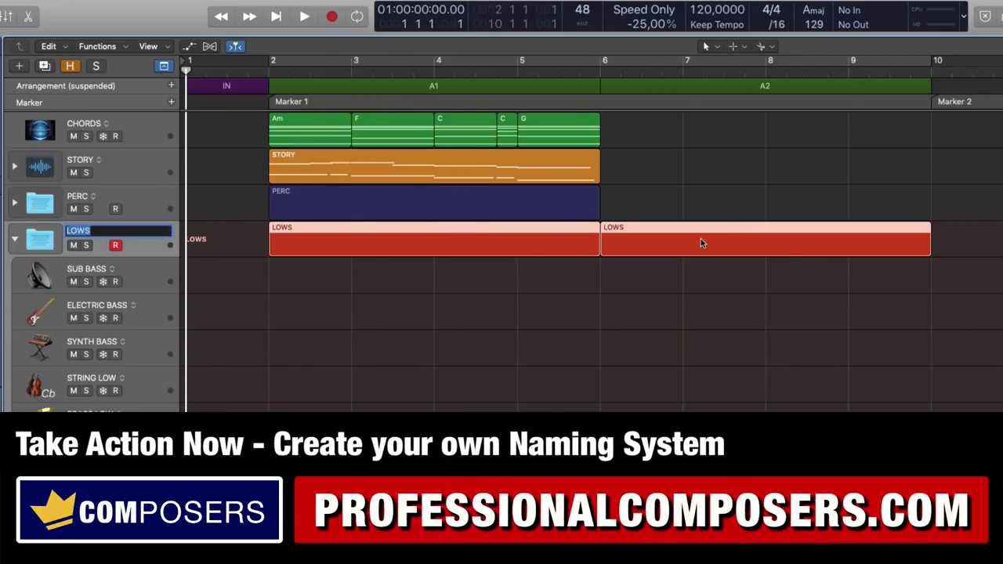
click(704, 294)
click(660, 251)
click(451, 293)
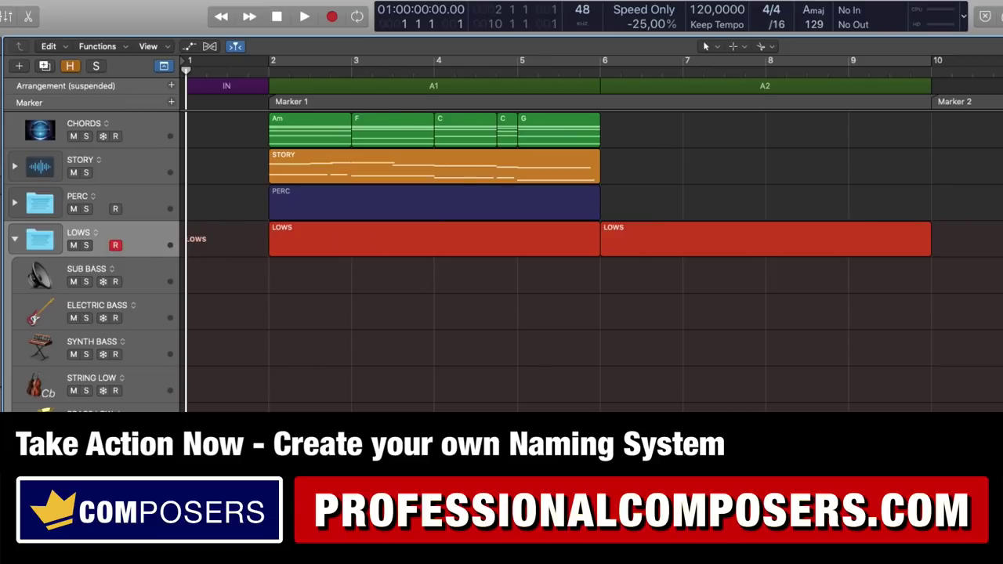
click(145, 286)
click(146, 327)
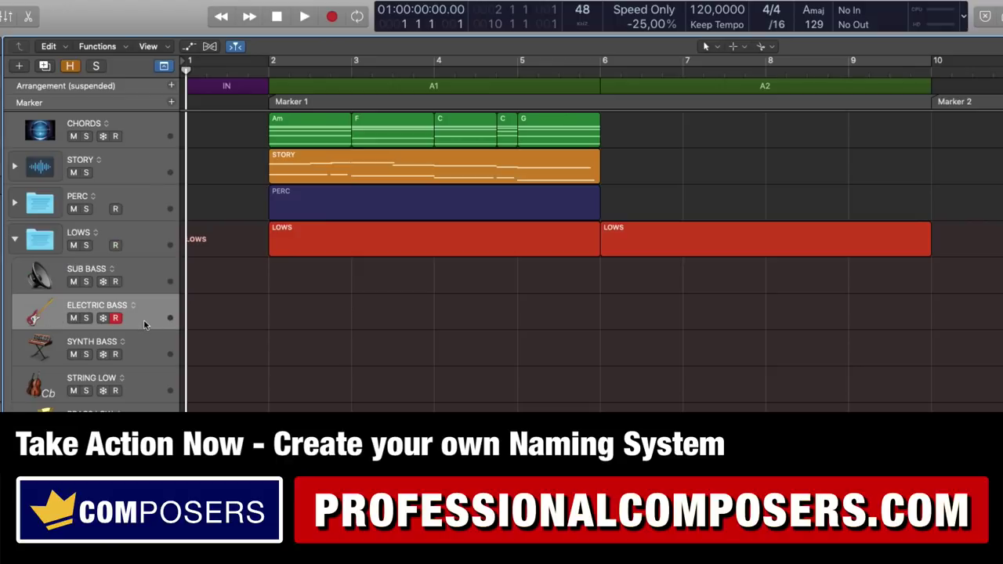
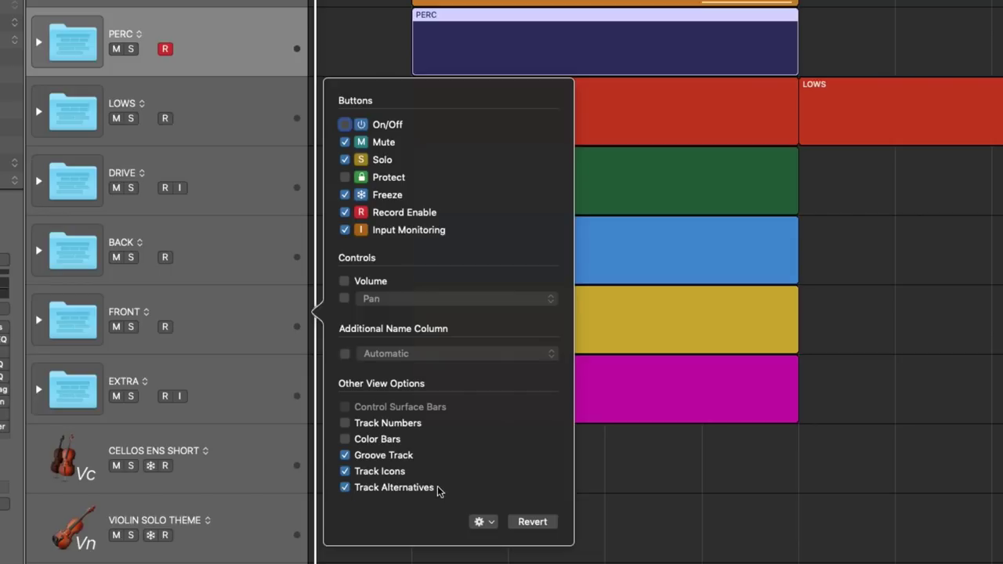
- Close the track header configuration and deselect the PERC region
click(206, 457)
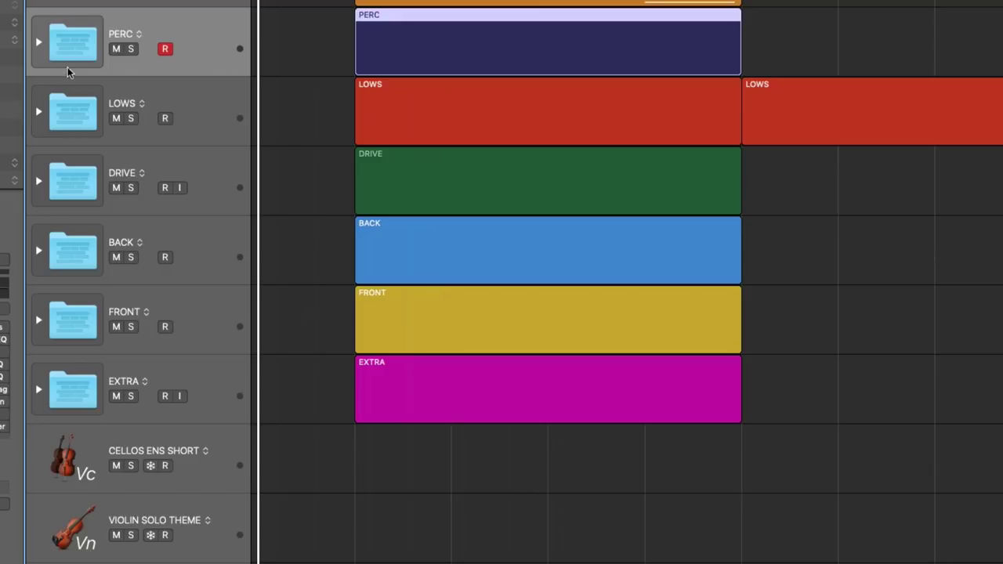
click(972, 235)
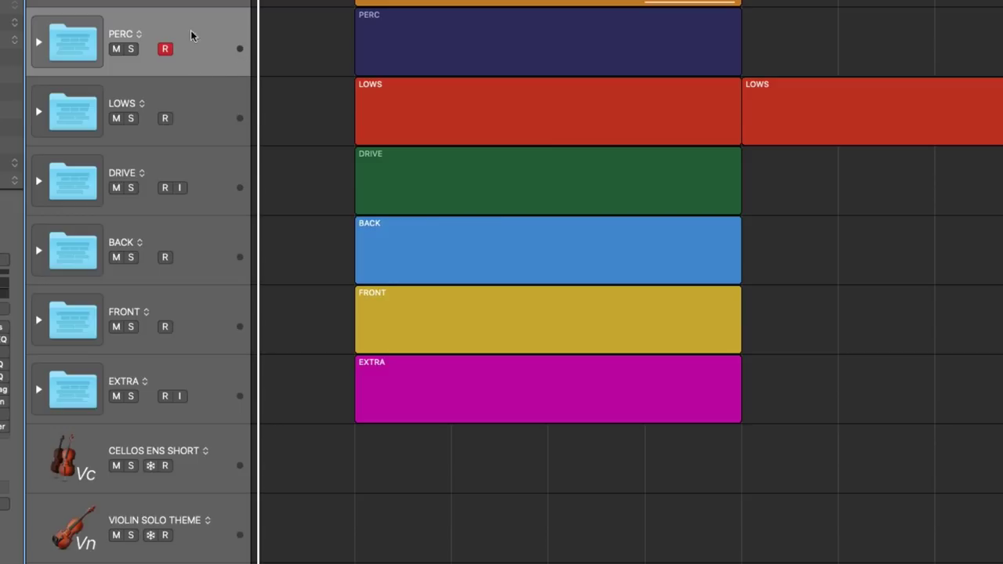
mouse_move(251, 90)
mouse_down()
mouse_move(226, 89)
mouse_move(249, 92)
mouse_up()
- Try showing track numbers and color bars in the track headers, and turn both options off again
key(alt+t)
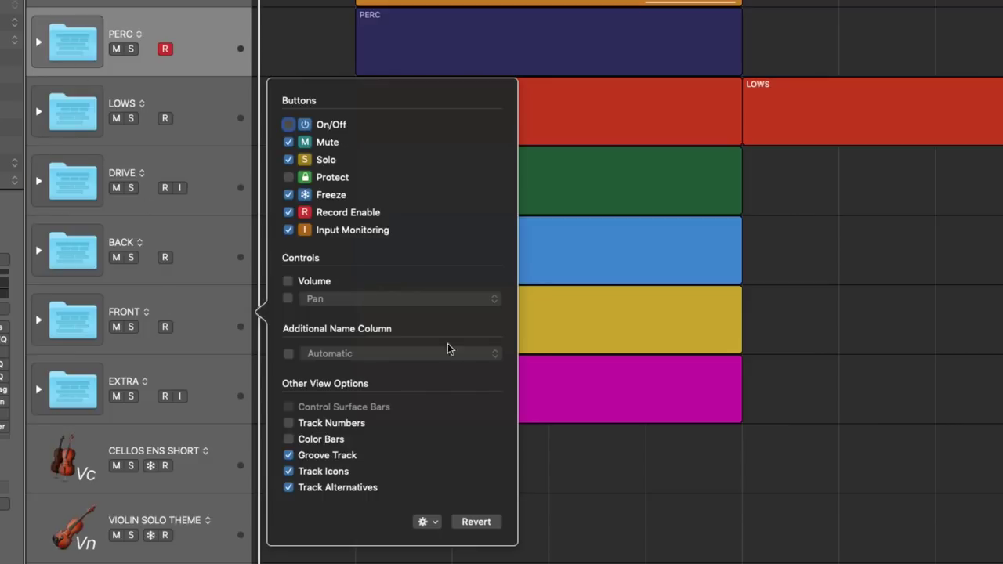
click(288, 423)
click(305, 439)
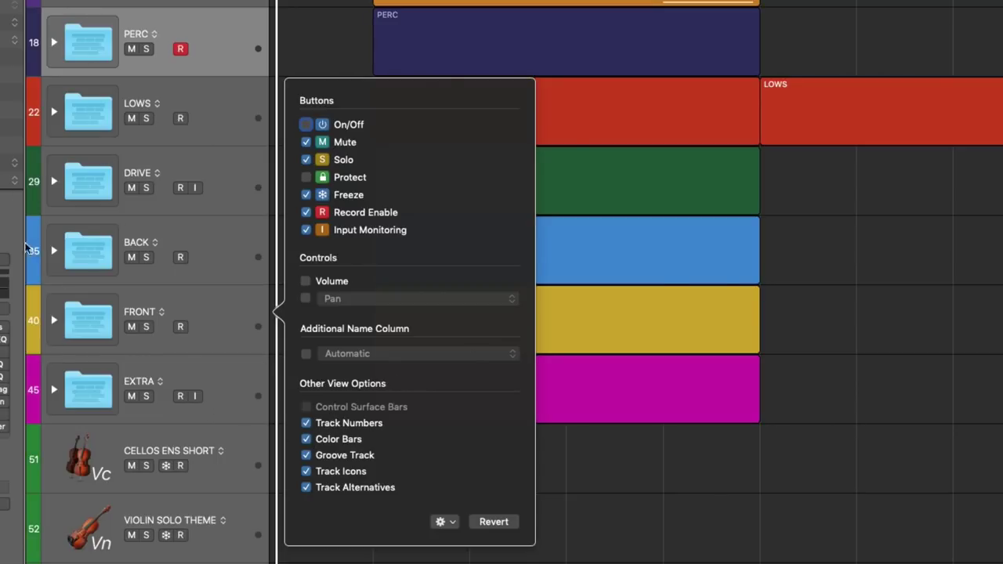
click(305, 439)
click(306, 423)
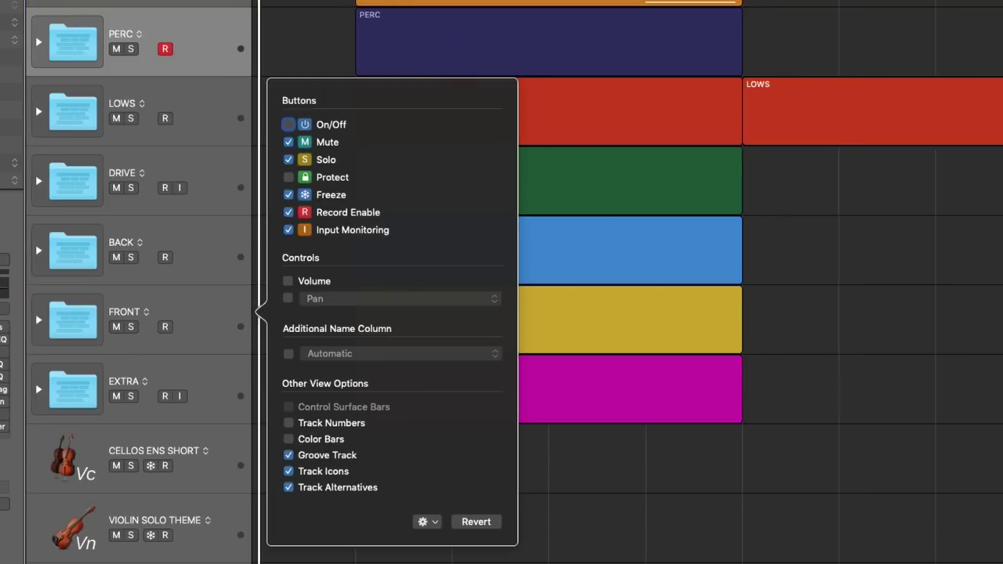
click(298, 439)
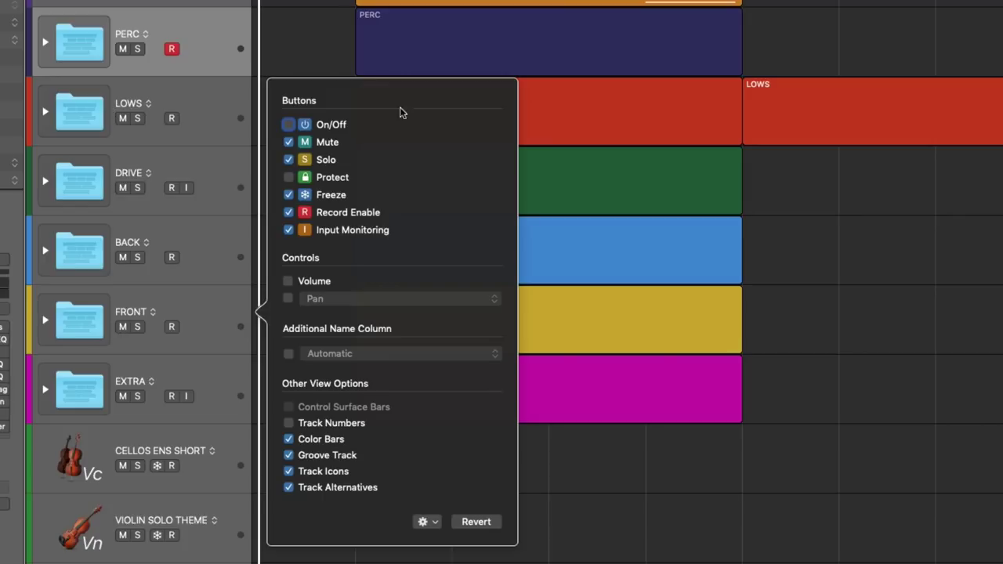
click(289, 440)
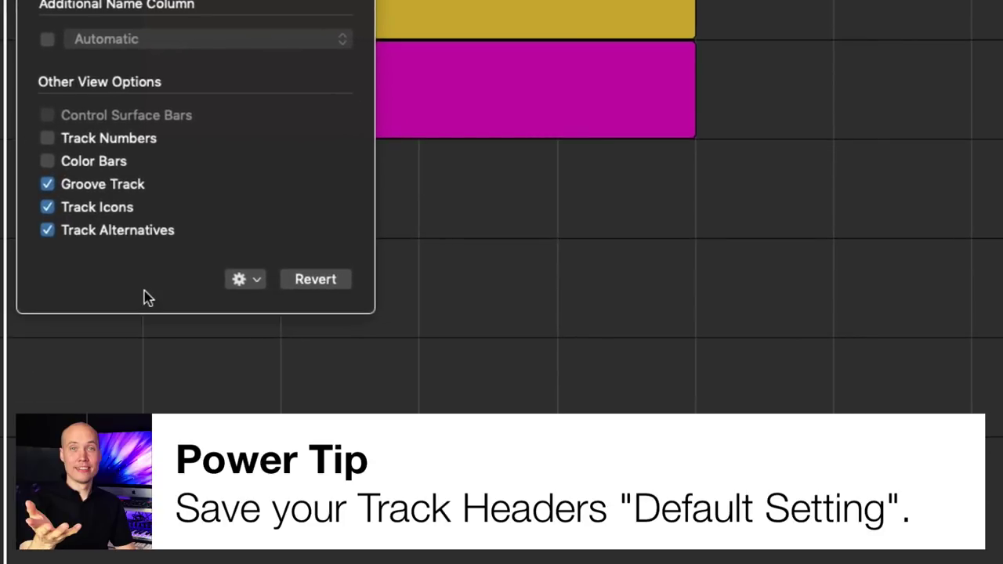
- Open the default-setting options of the track header configuration and close the configuration
click(253, 280)
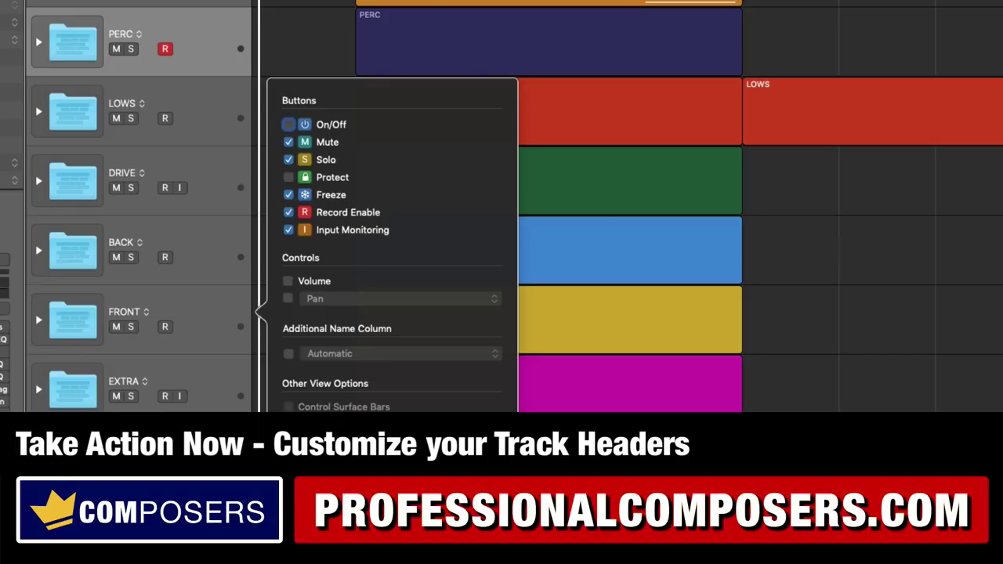
key(Escape)
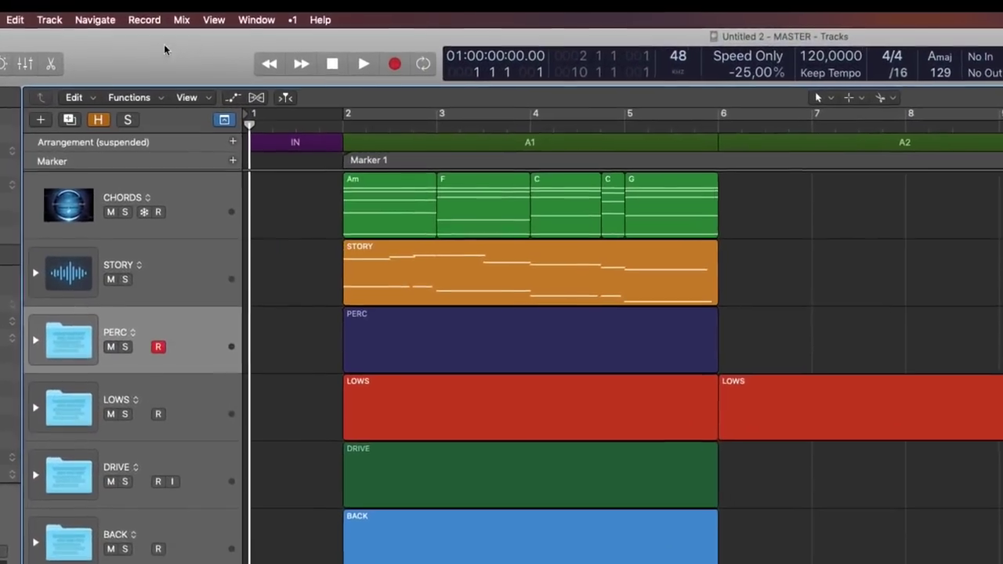
- Customize the control bar by adding Autopunch and Set Punch In/Out Locator by Playhead, and save the layout as default
right_click(164, 34)
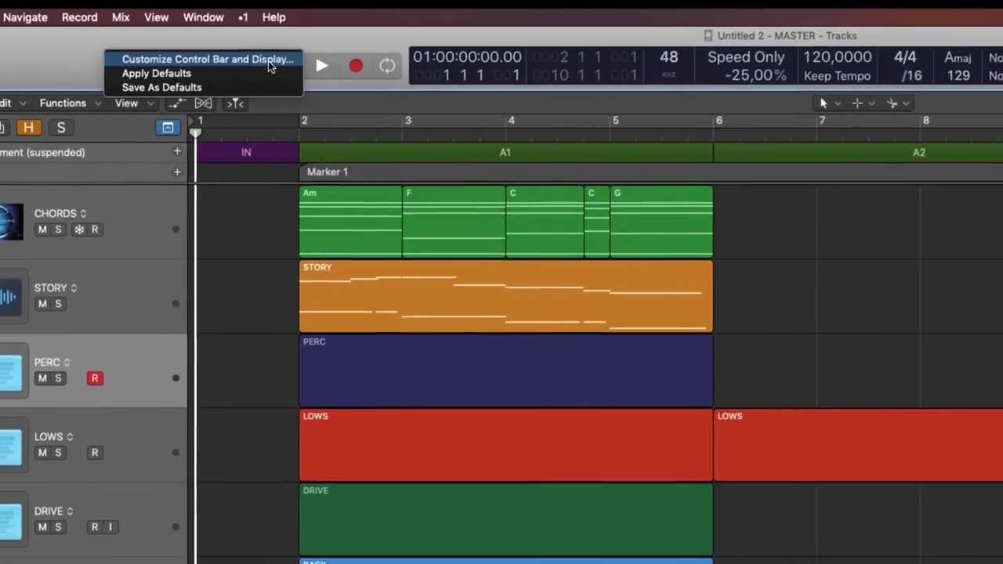
click(230, 56)
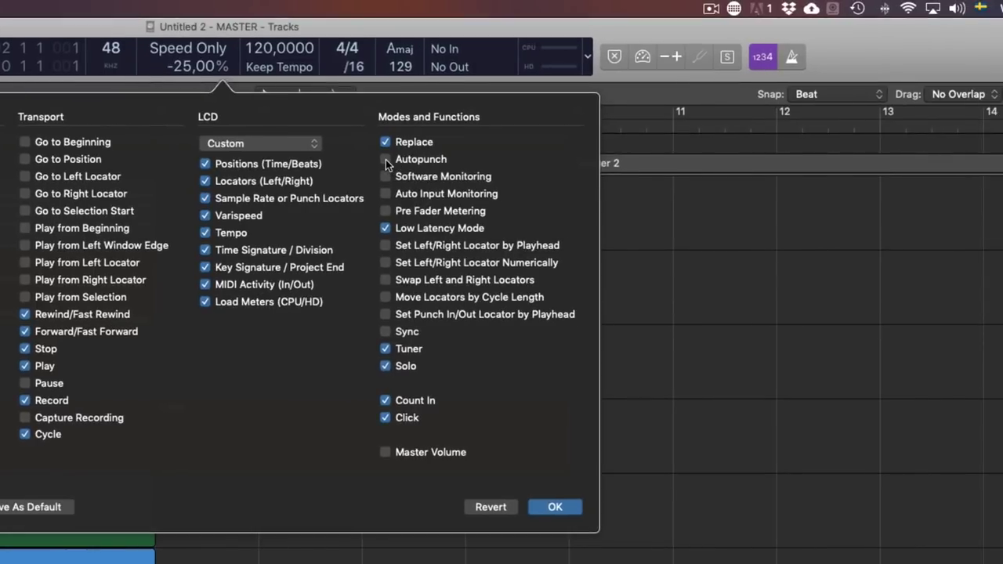
click(394, 159)
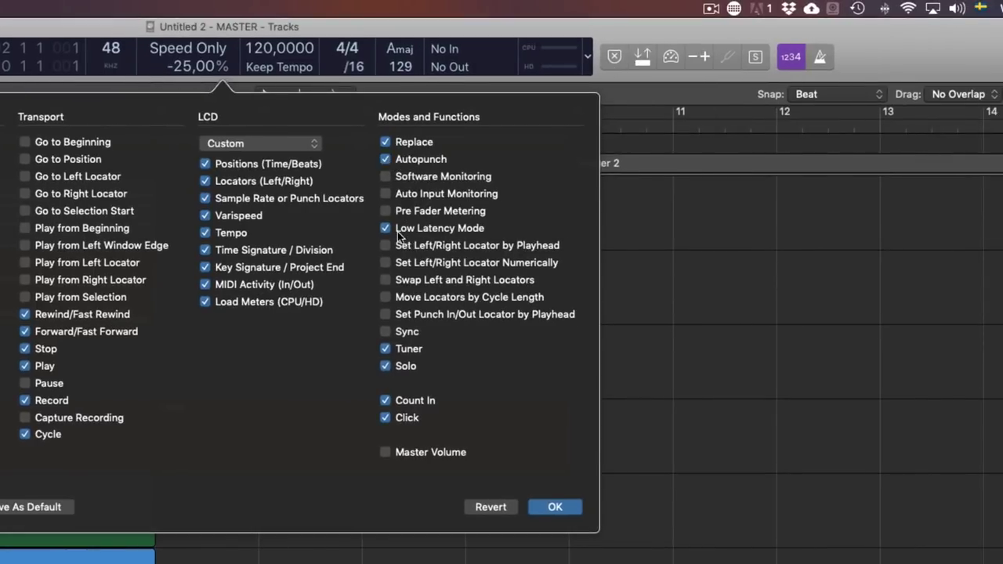
click(385, 315)
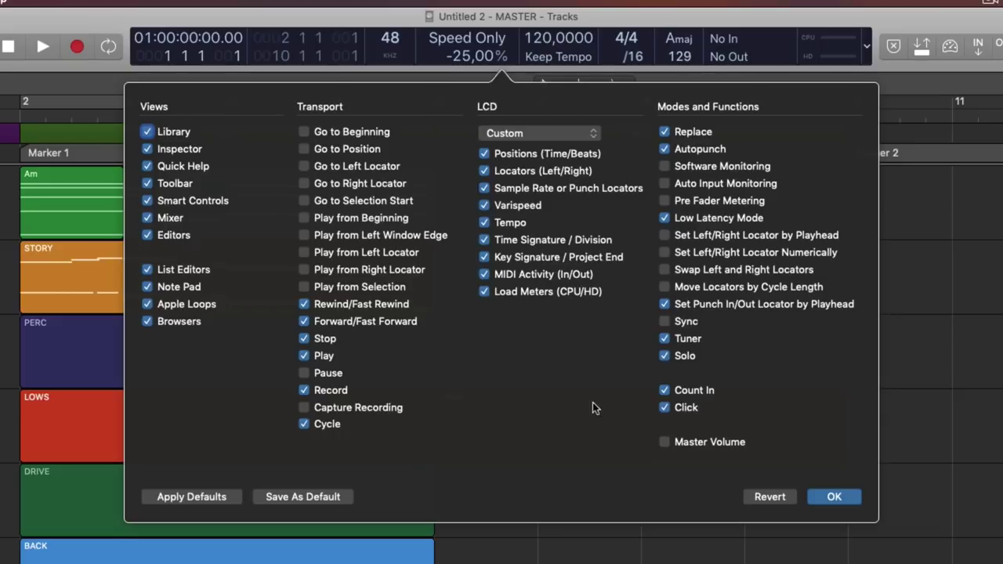
click(299, 498)
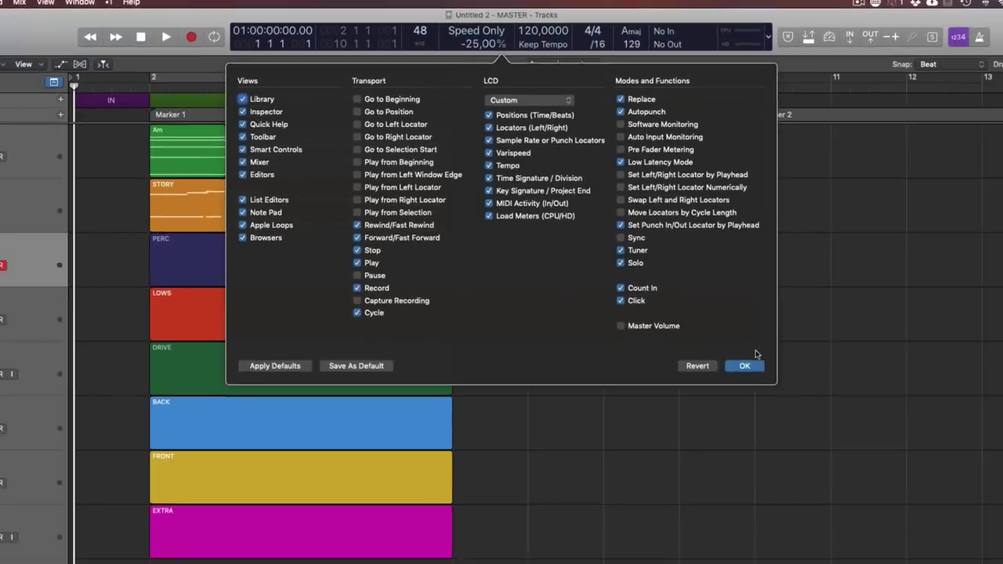
click(834, 497)
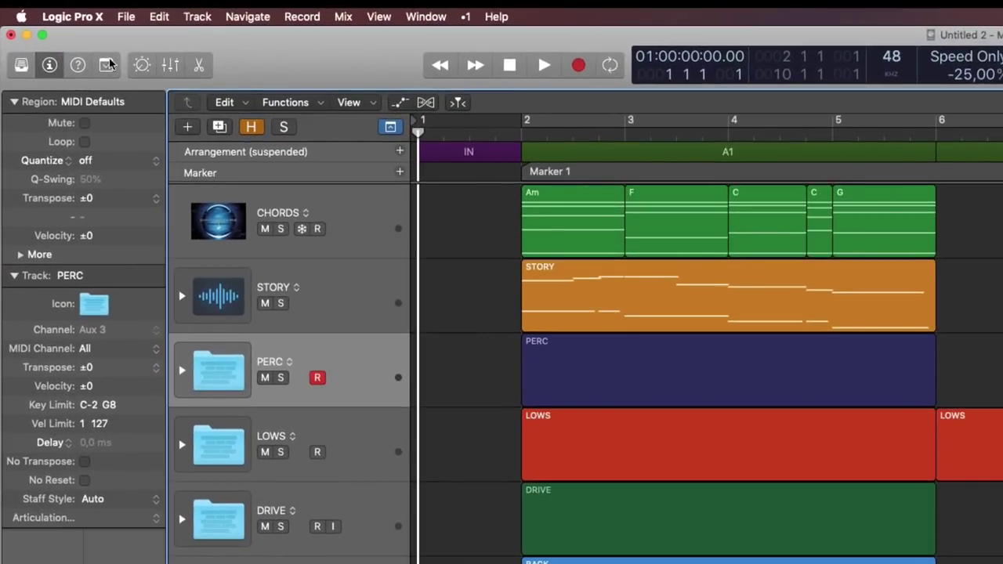
- Show the secondary toolbar and review which functions are enabled in its customization options
click(106, 65)
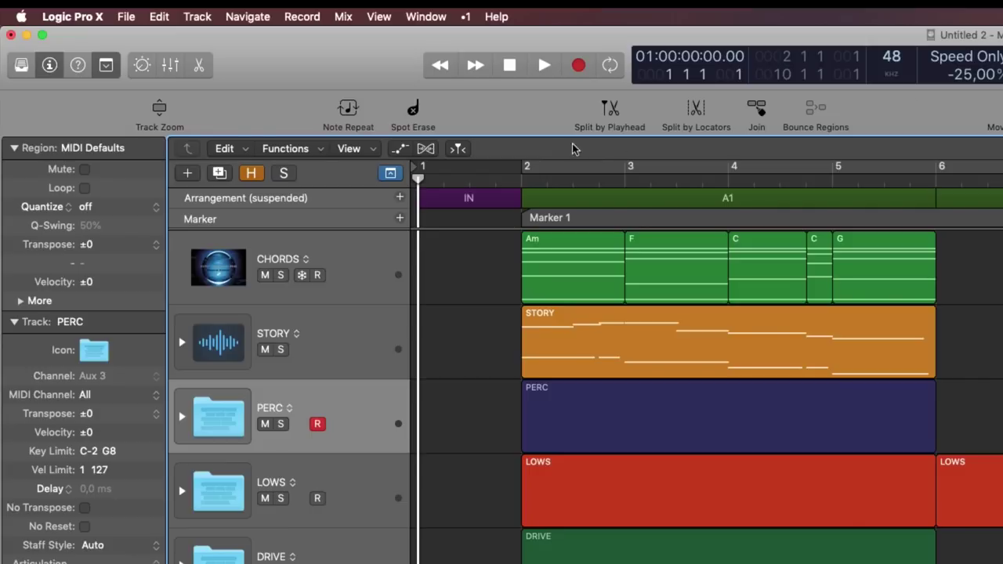
right_click(252, 118)
click(266, 117)
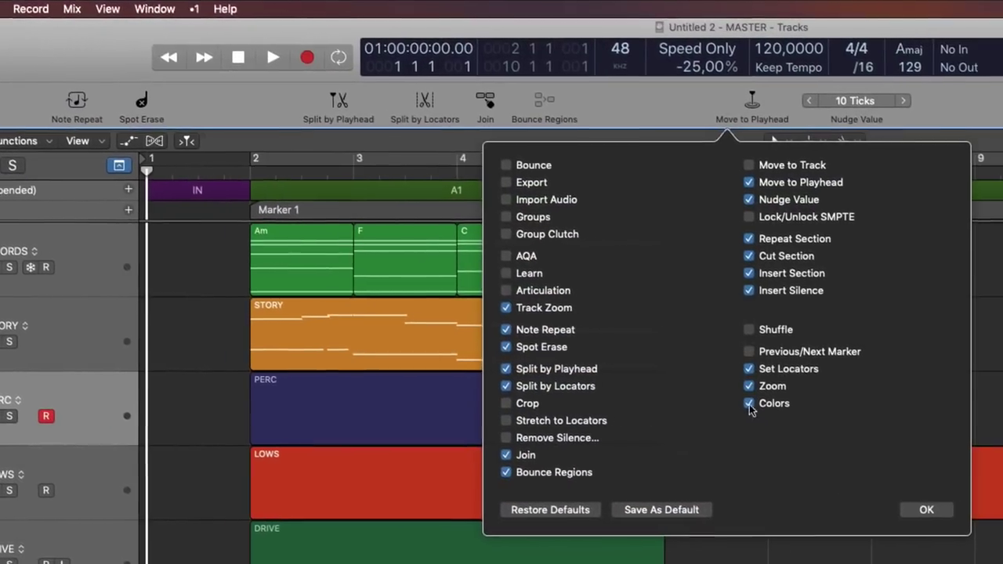
click(924, 510)
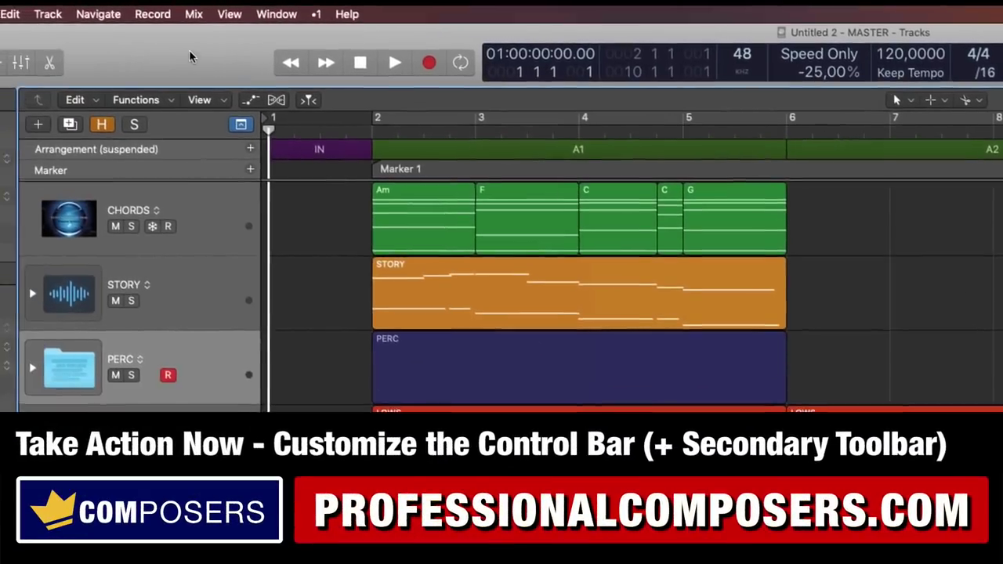
- Bring up the control bar's customization commands again, dismiss them, and toggle the secondary toolbar
right_click(103, 52)
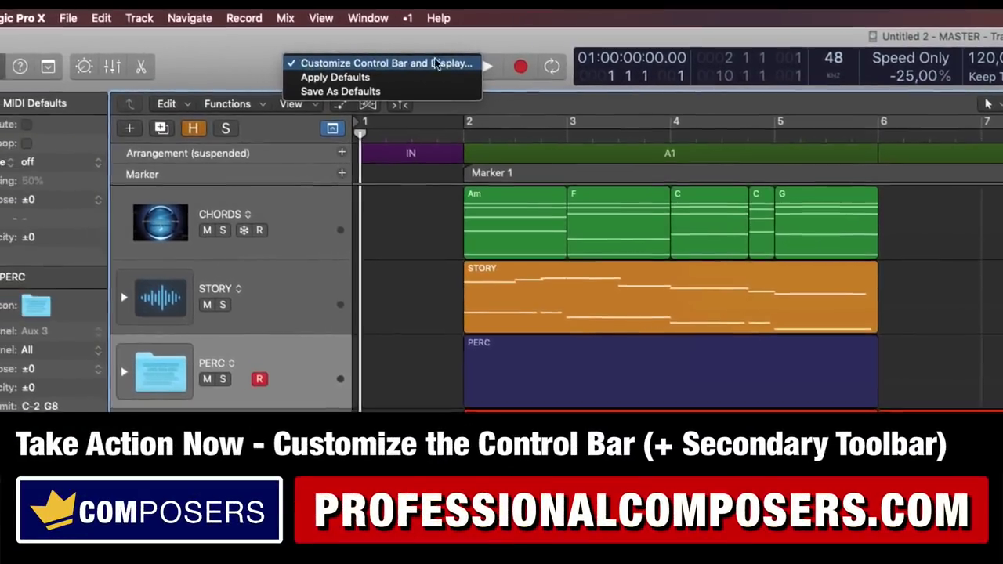
click(150, 65)
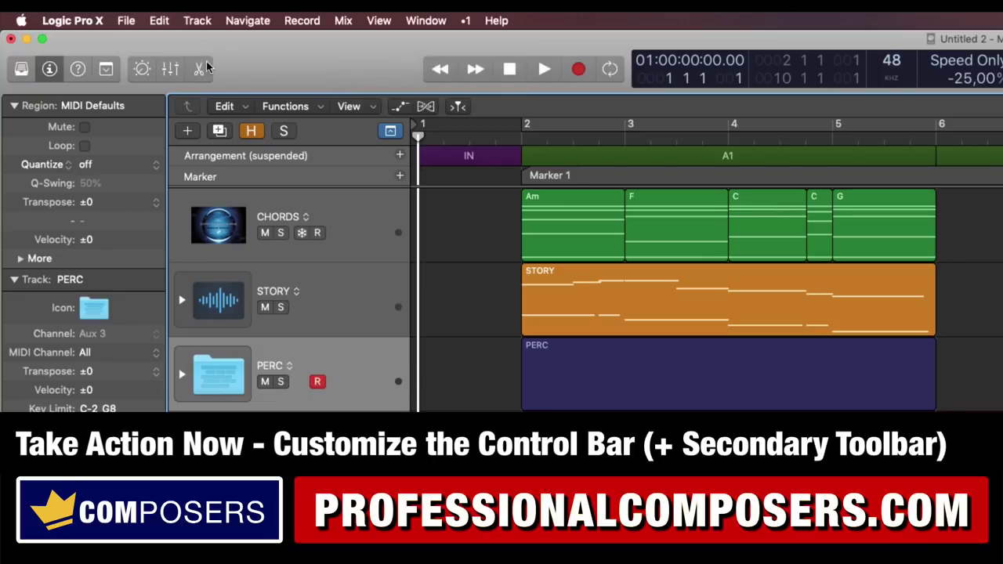
click(106, 69)
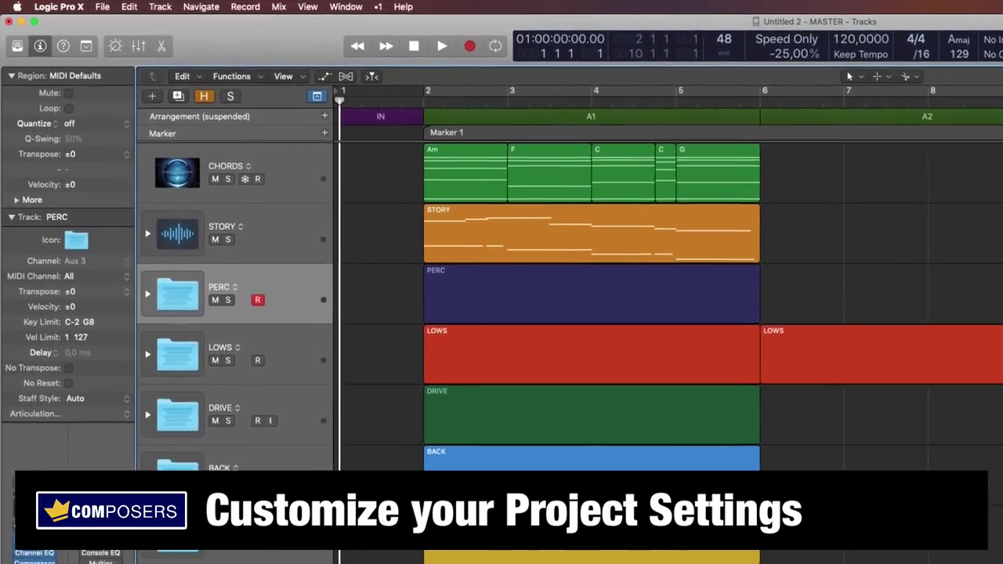
- Open the General project settings and move the settings window up over the track area
click(60, 6)
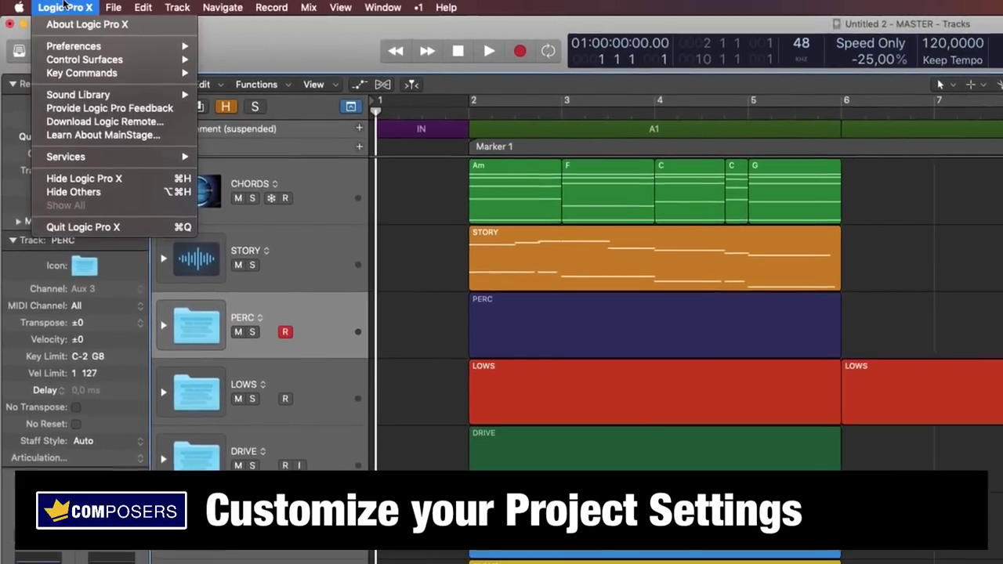
mouse_move(87, 47)
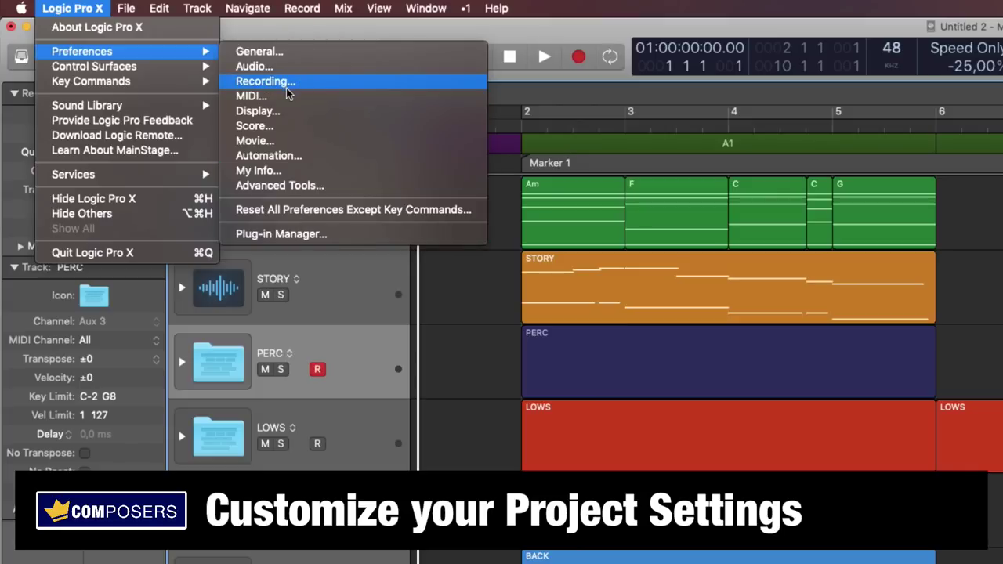
mouse_move(130, 5)
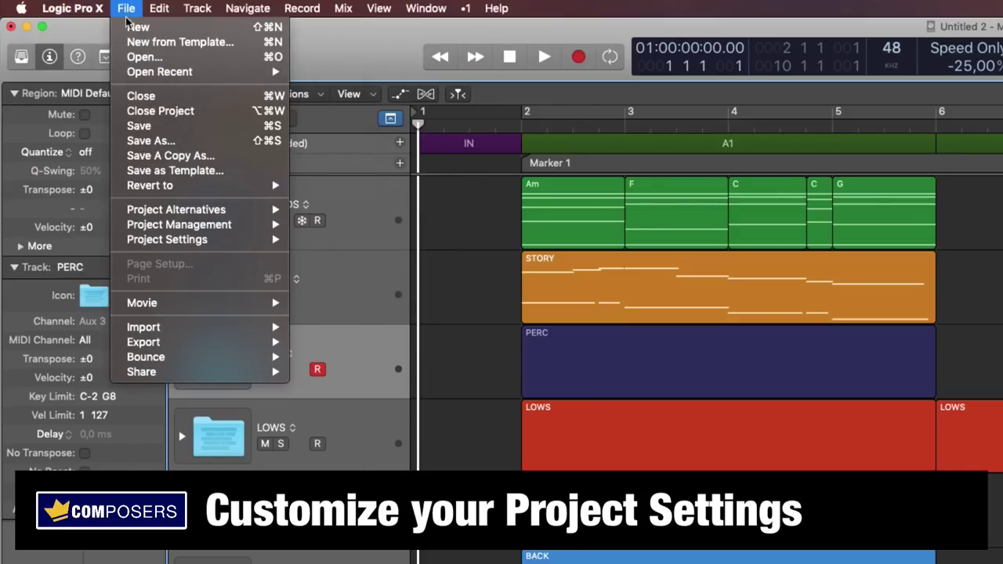
mouse_move(210, 241)
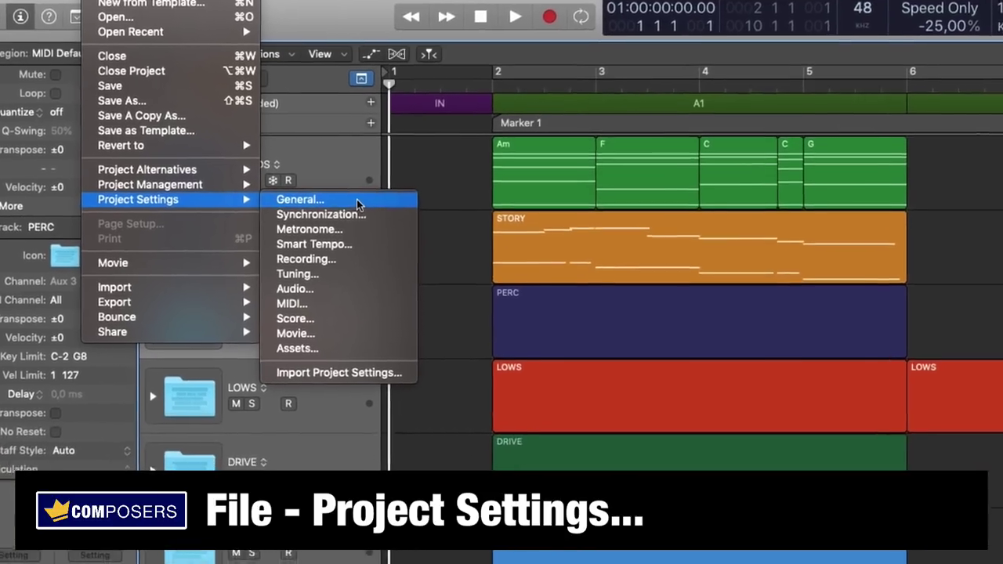
click(395, 241)
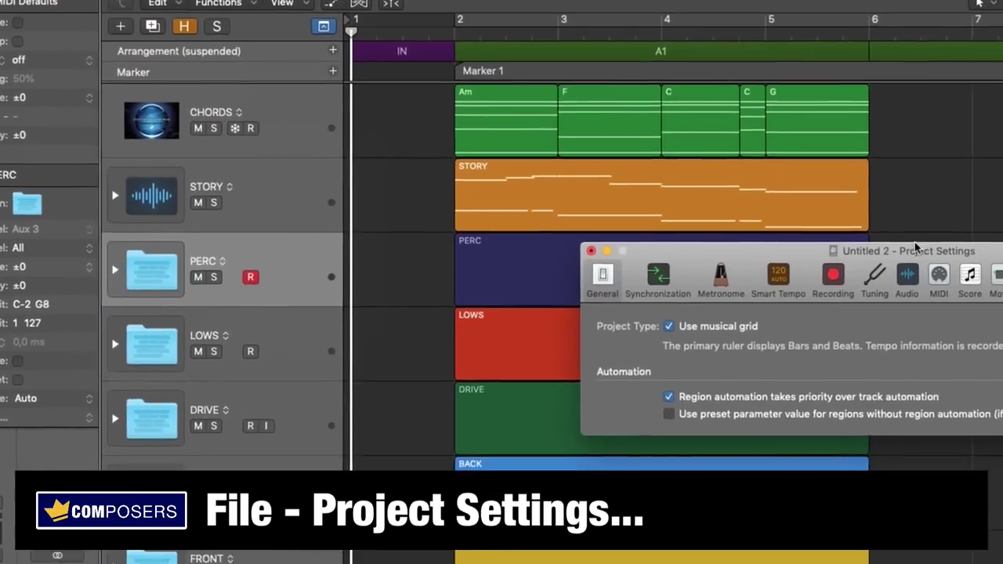
drag(915, 248, 709, 83)
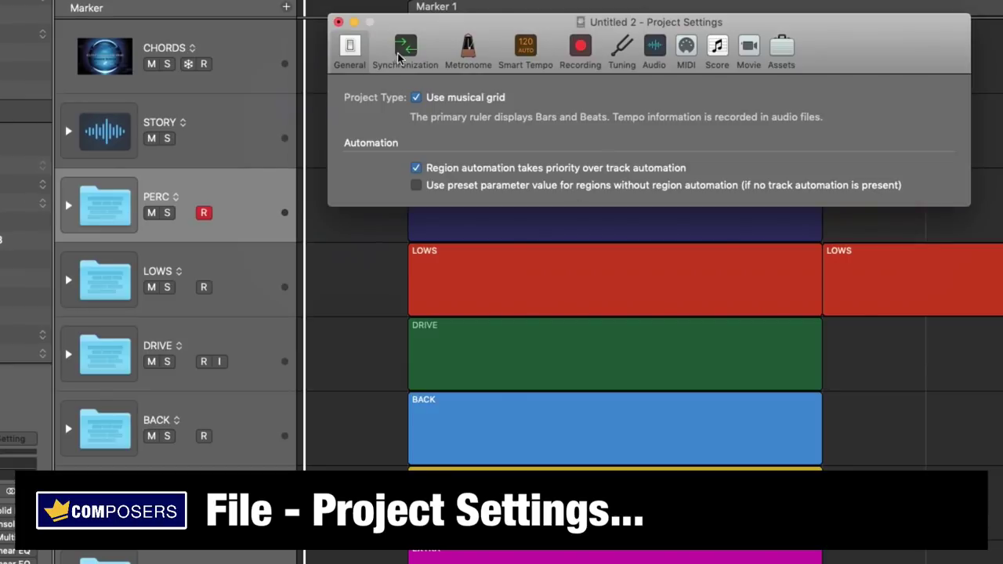
- Look through the Synchronization, Metronome, Smart Tempo, Recording and Tuning pages of the project settings
click(401, 48)
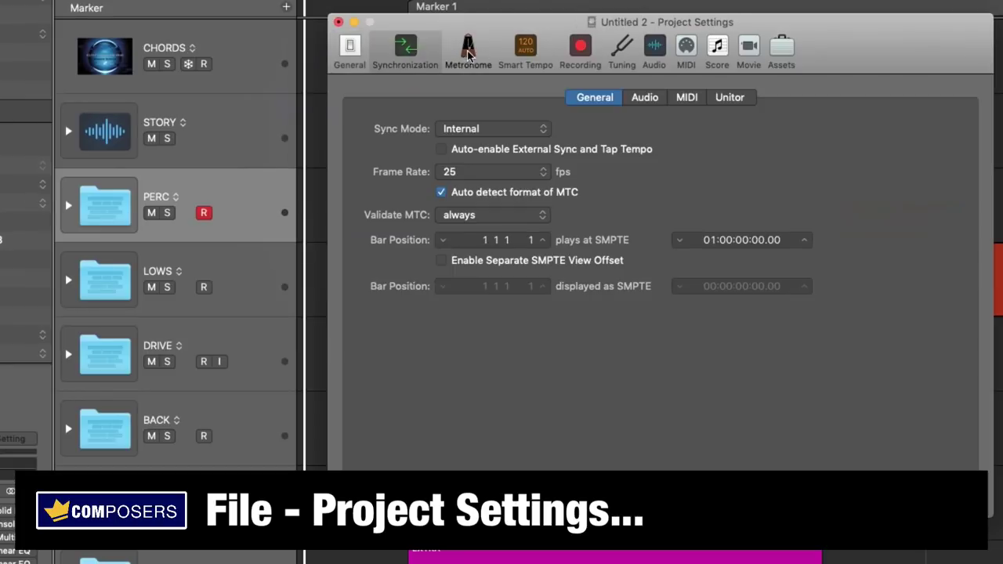
click(468, 49)
click(525, 48)
click(580, 48)
click(623, 47)
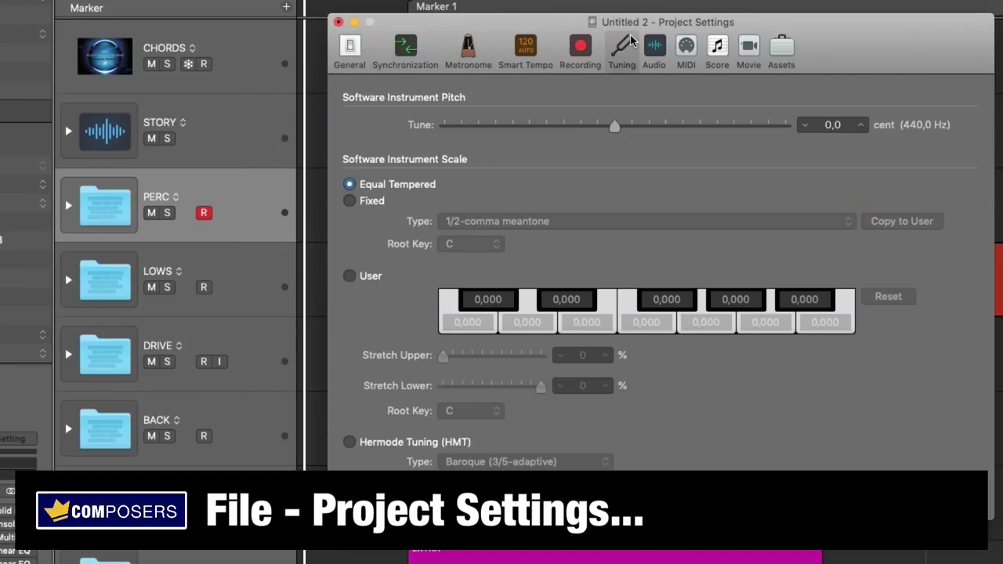
- Review the General, Metronome, Recording, Audio and Assets pages of the project settings
click(350, 49)
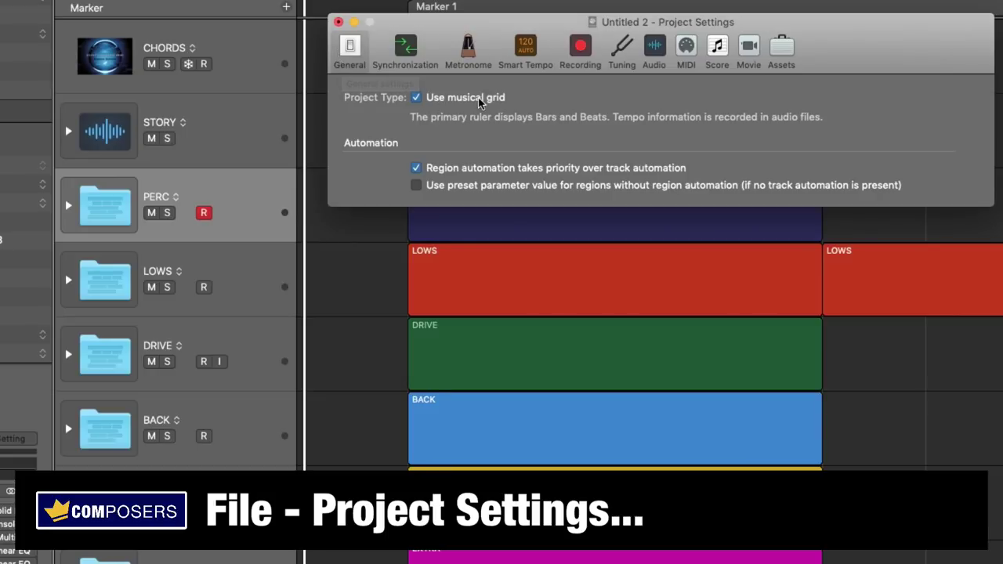
click(470, 54)
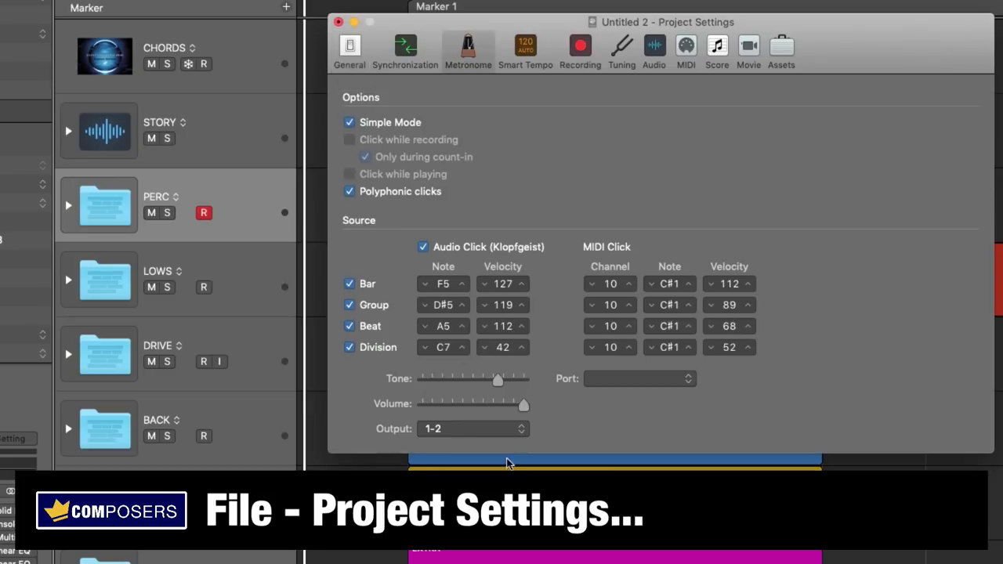
click(580, 49)
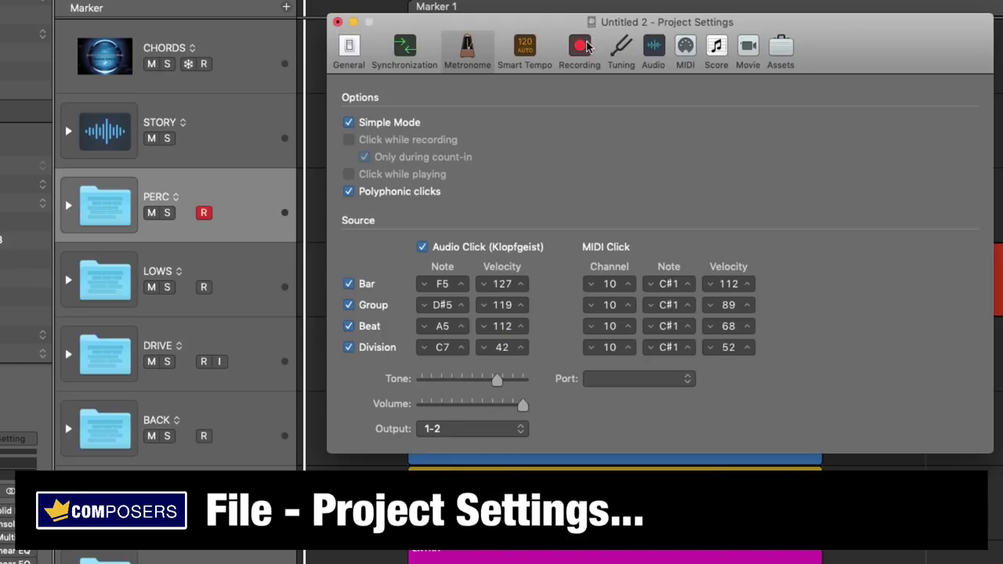
click(655, 45)
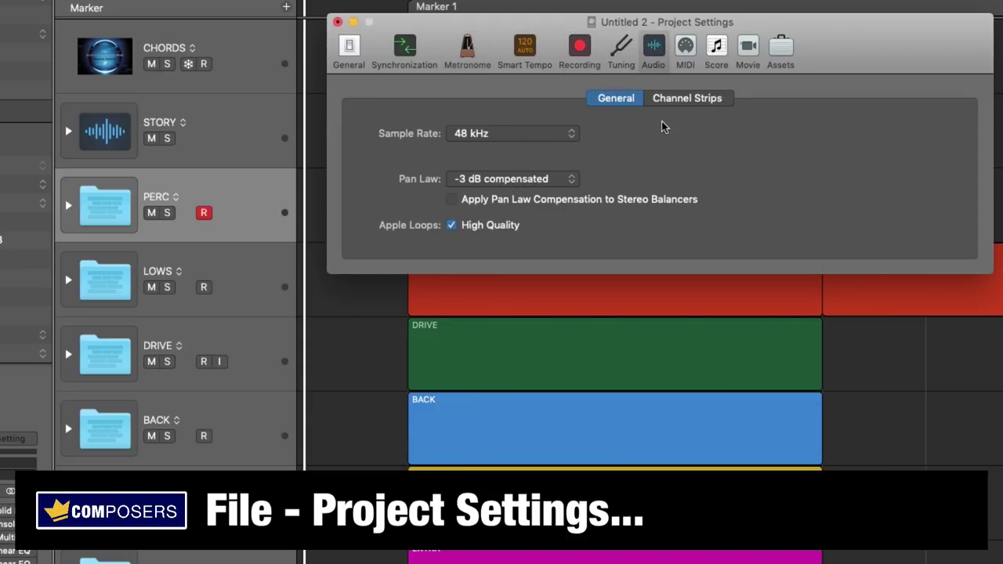
click(780, 49)
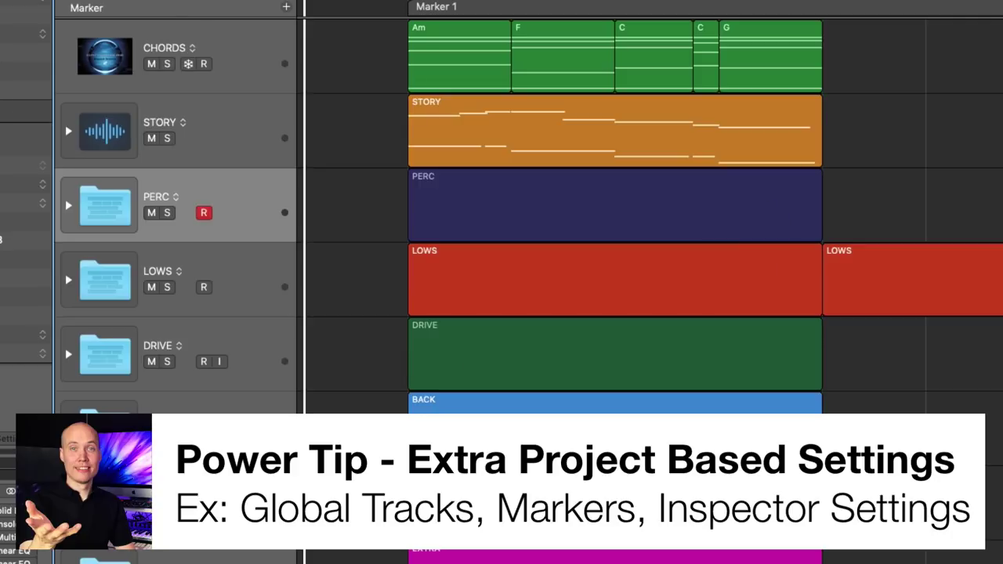
- Bring up the list of Project Settings categories, dismiss it, and toggle the global tracks
click(24, 2)
mouse_move(21, 86)
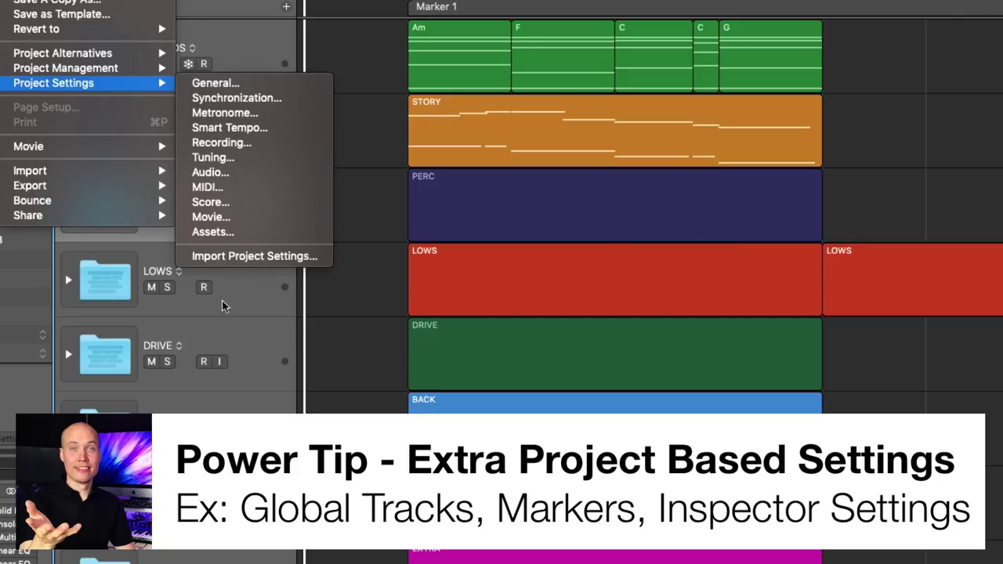
click(594, 146)
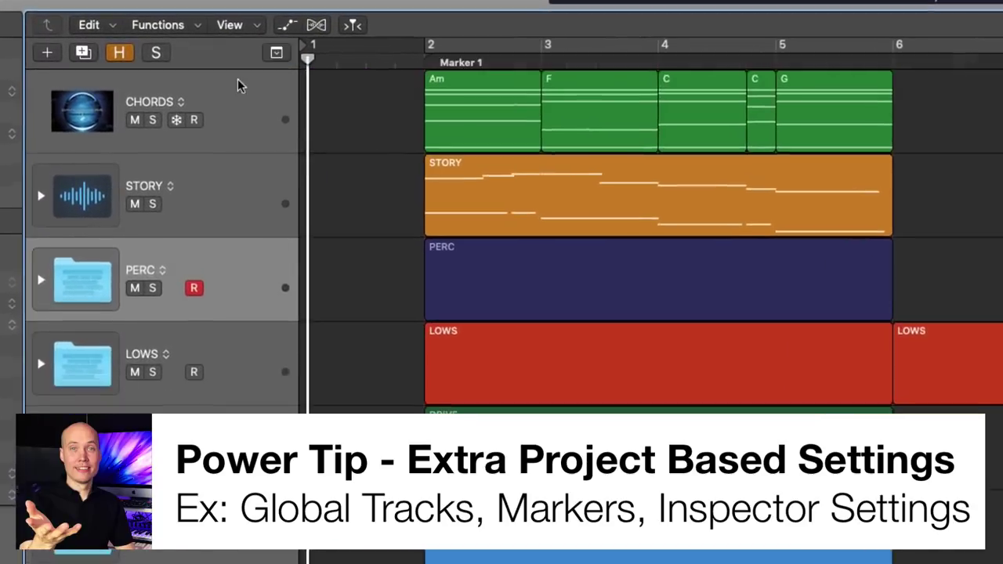
key(g)
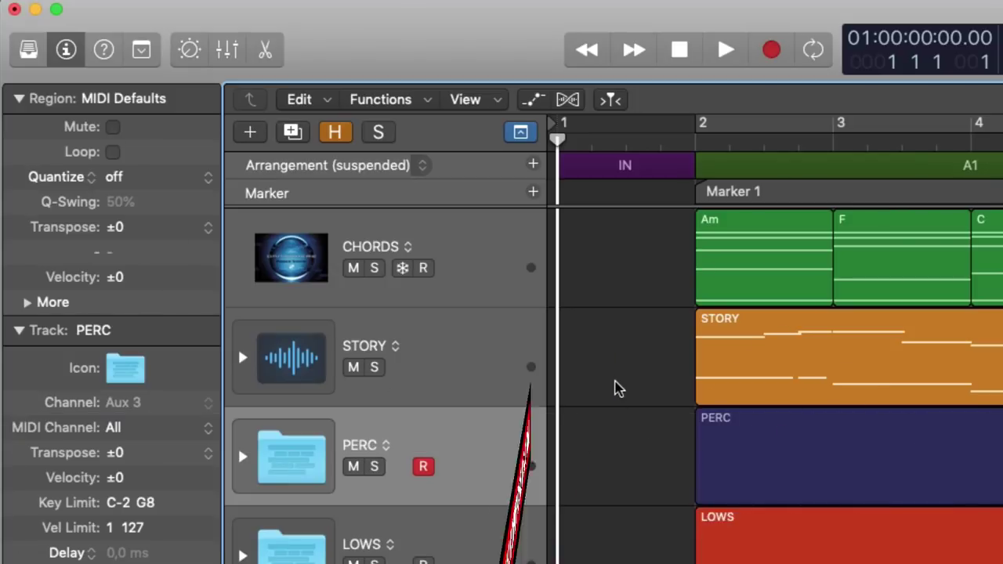
- Bring up the Project Settings entry among the file commands once more and dismiss it
click(166, 2)
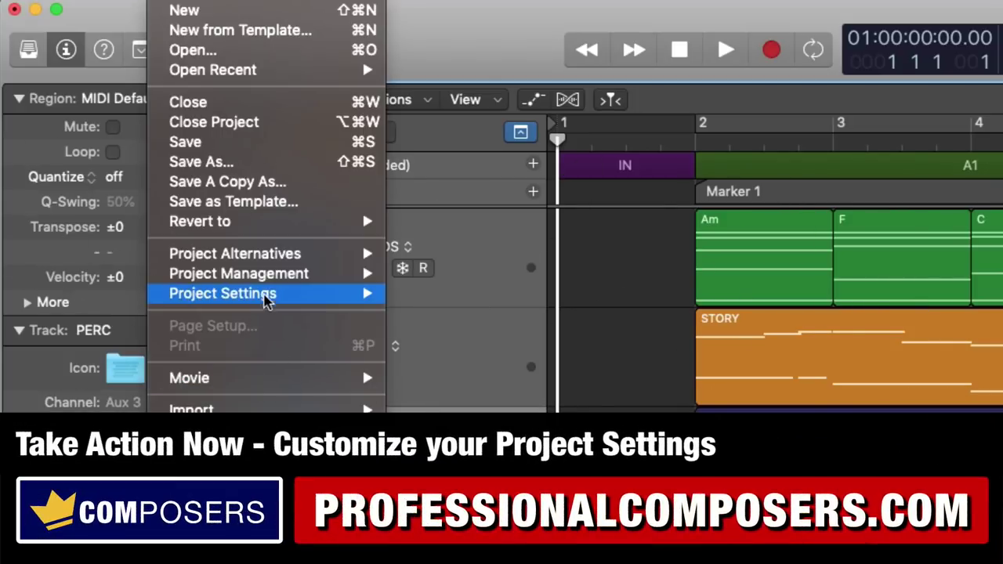
mouse_move(264, 294)
click(237, 346)
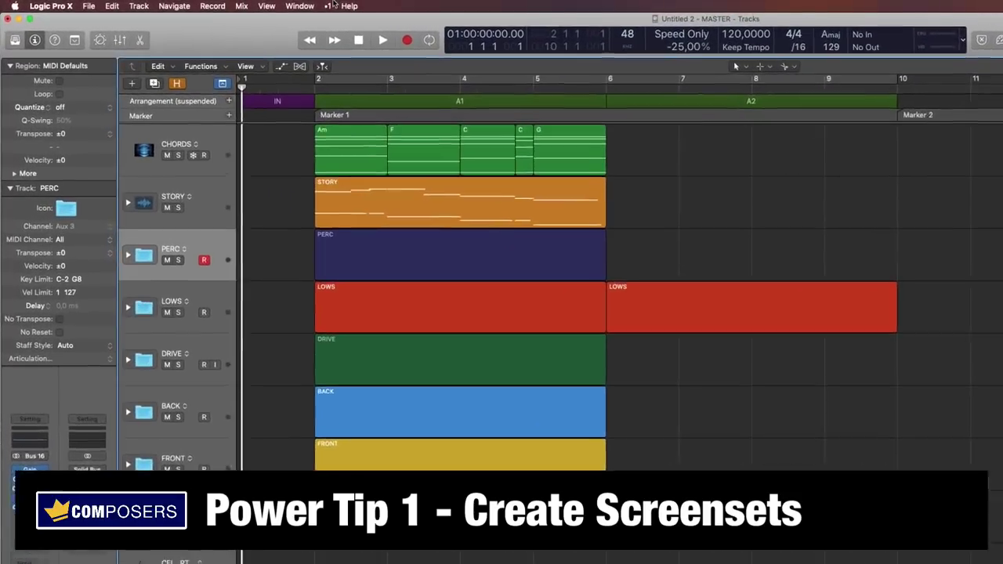
- Review the list of saved screensets and the screenset commands, and close it
click(232, 4)
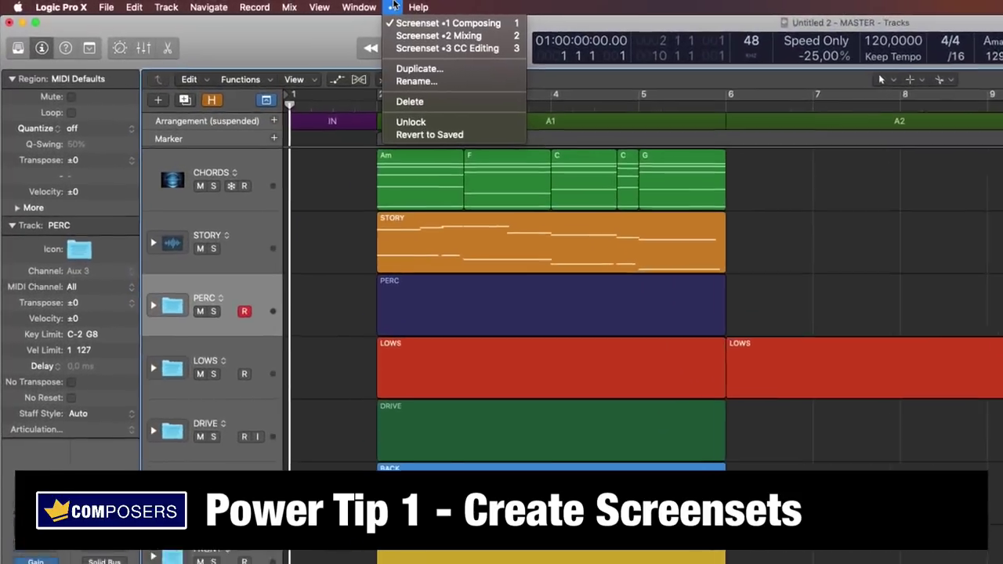
mouse_move(248, 11)
mouse_move(457, 8)
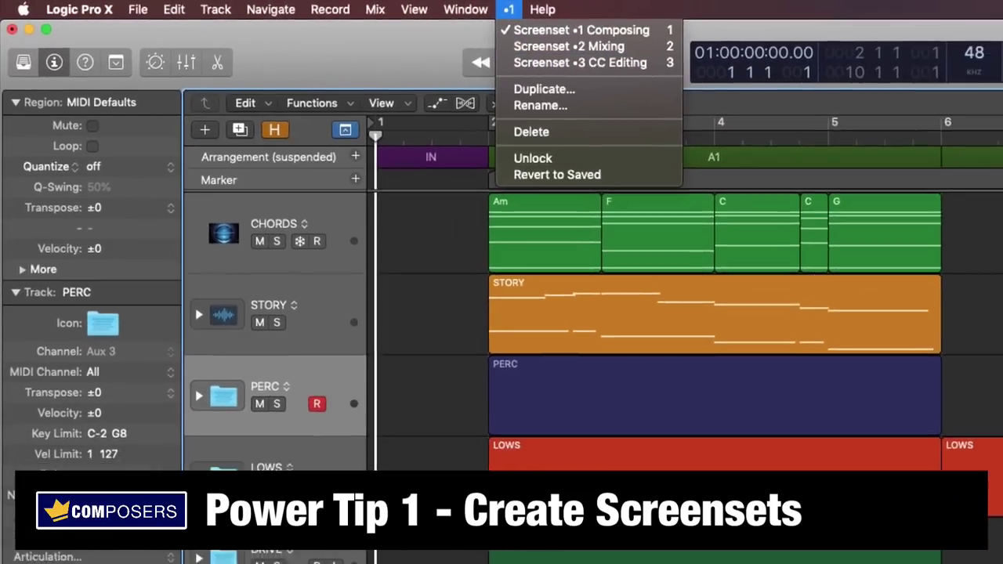
click(595, 338)
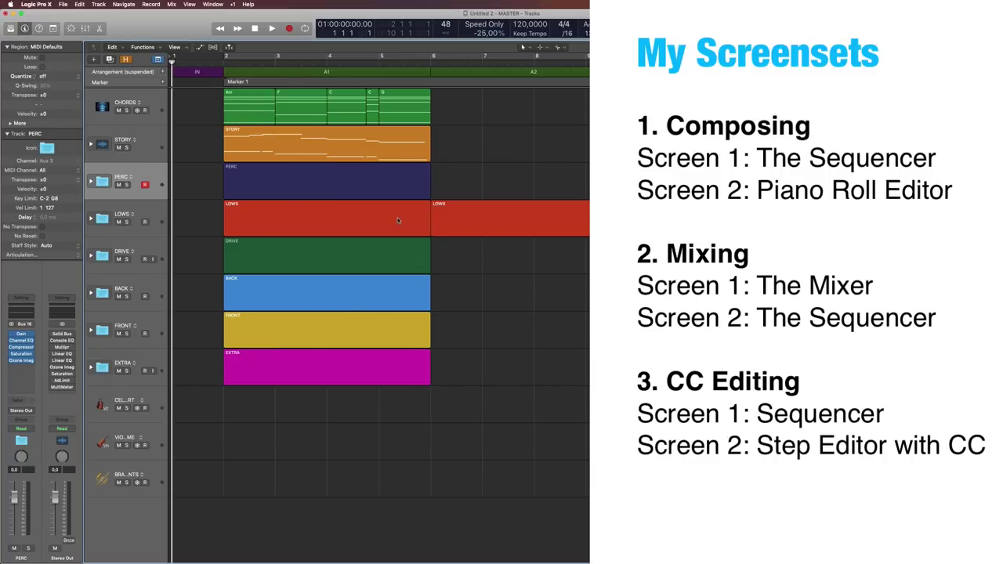
- View the Composing screenset's Piano Roll and Tracks windows, and switch to the Mixing screenset
key(2)
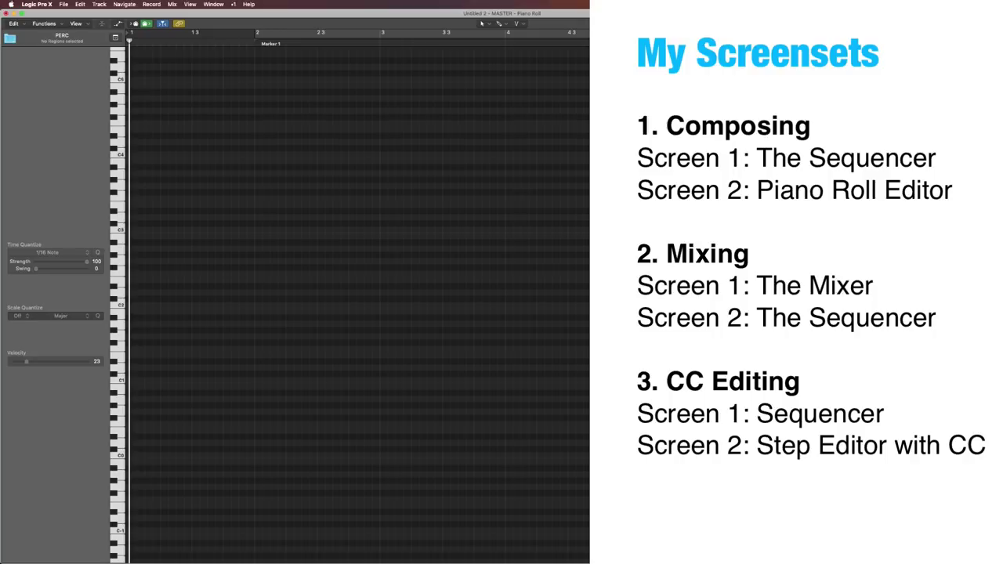
key(1)
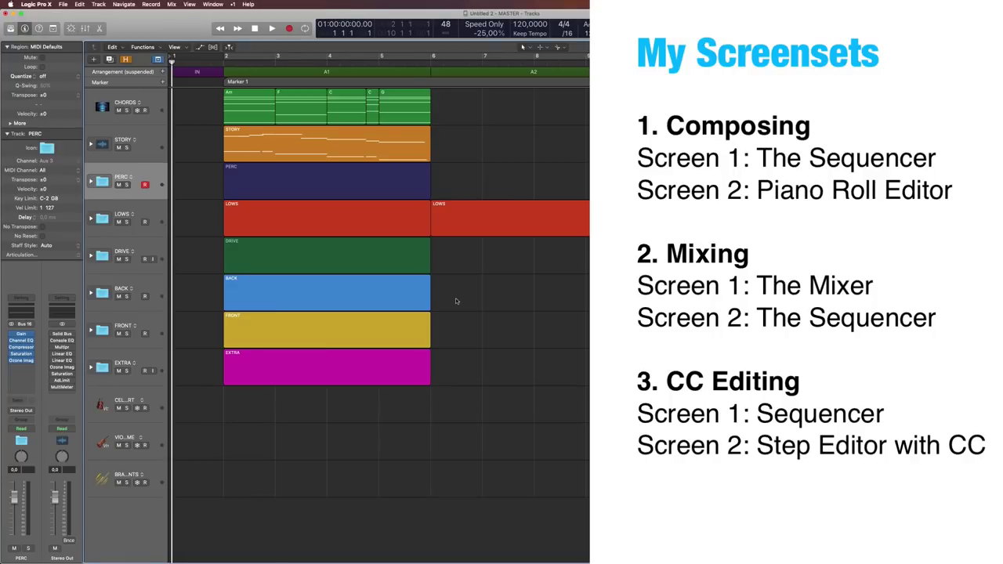
click(232, 4)
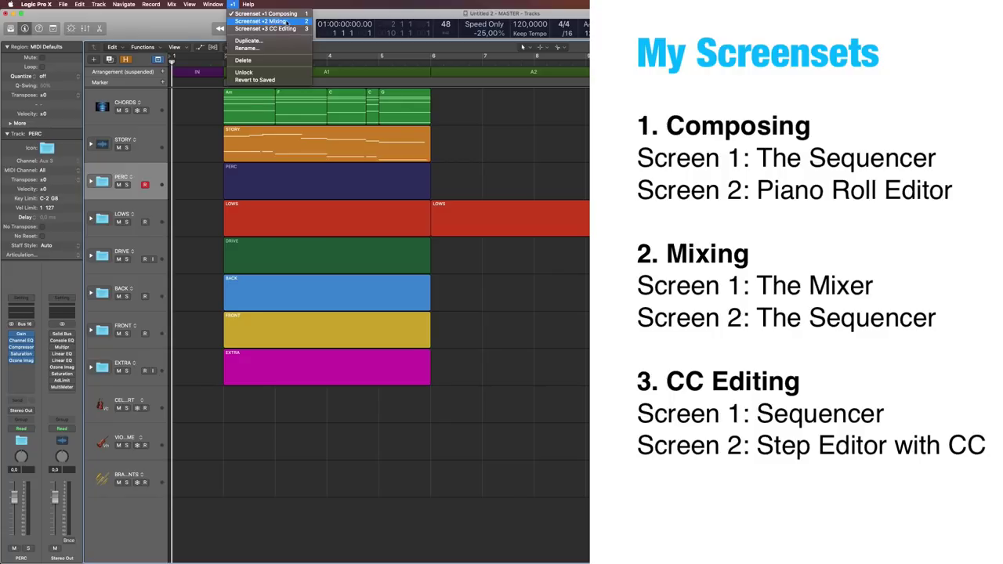
click(267, 21)
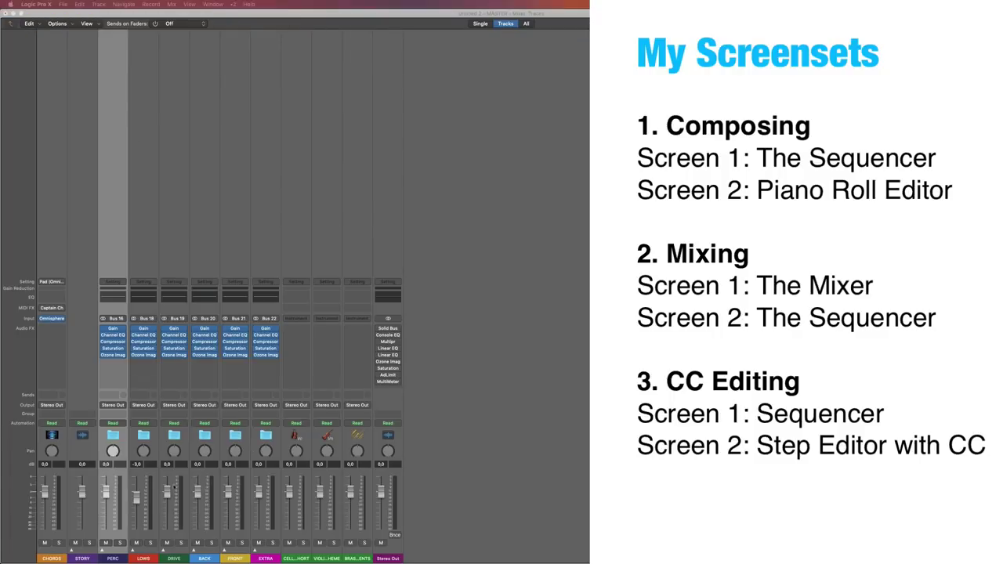
key(1)
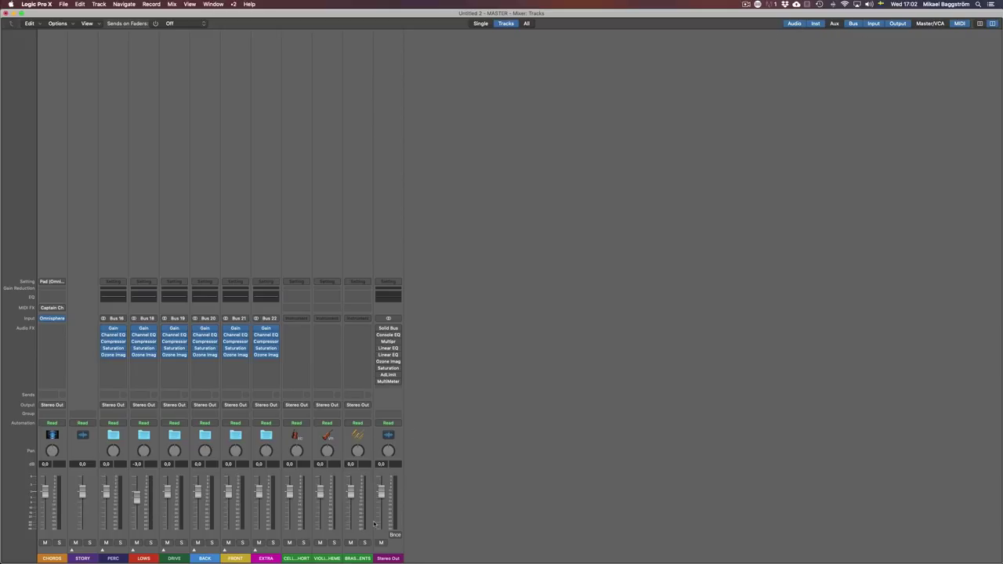
- Show the Aux channel strips in the mixer and hide them again
click(834, 23)
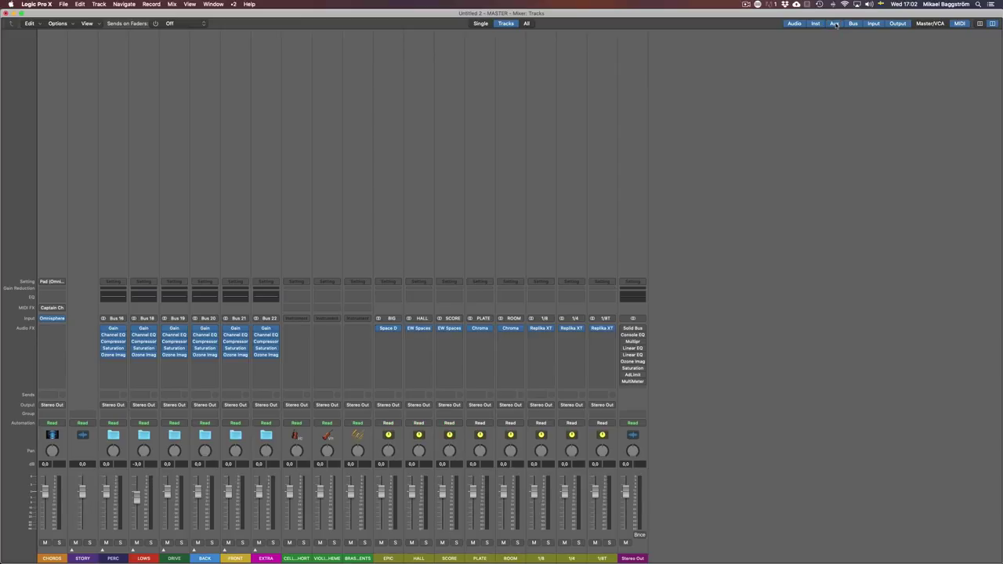
click(835, 24)
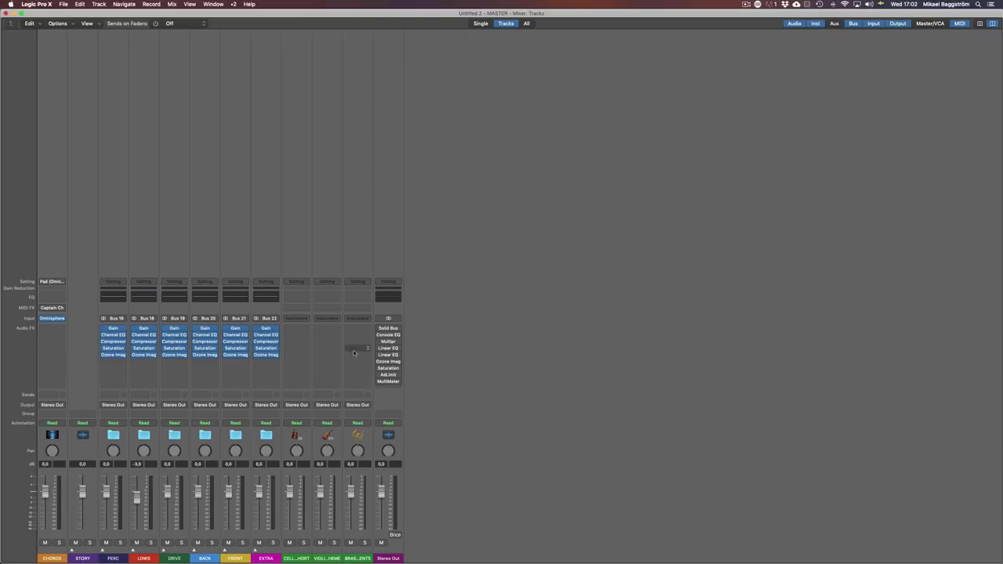
- Switch to the CC Editing screenset with its Step Editor
click(250, 4)
mouse_move(233, 4)
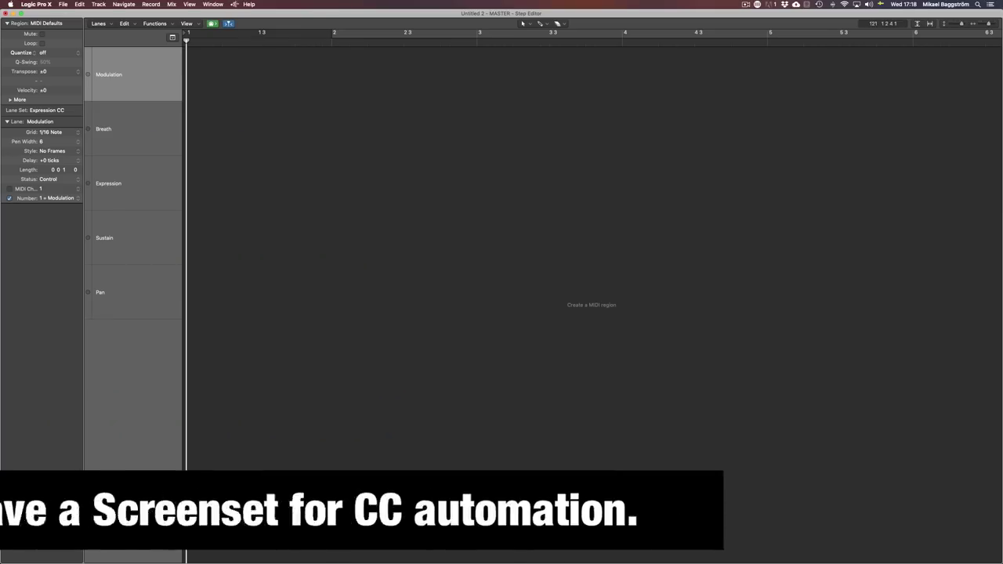
click(233, 4)
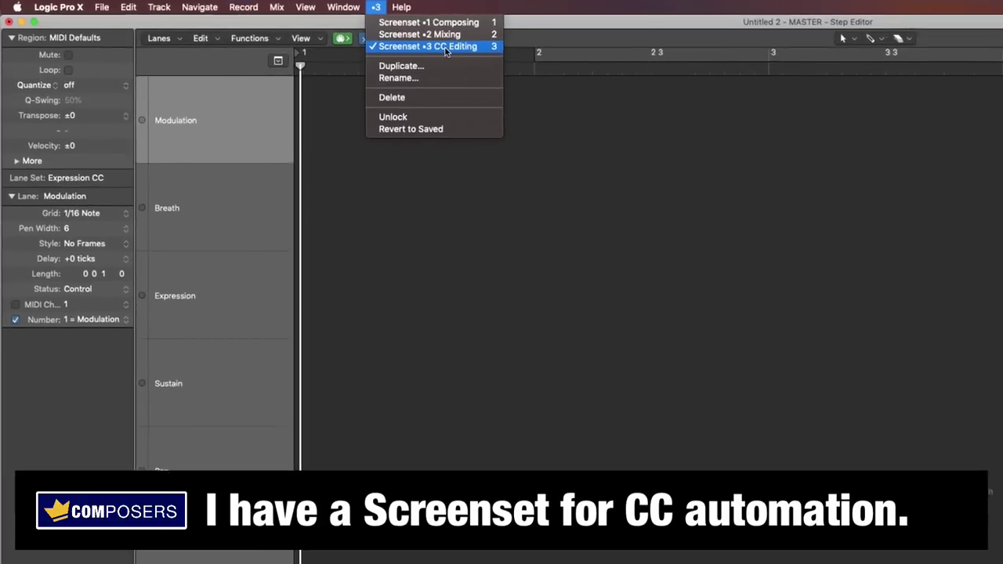
click(445, 47)
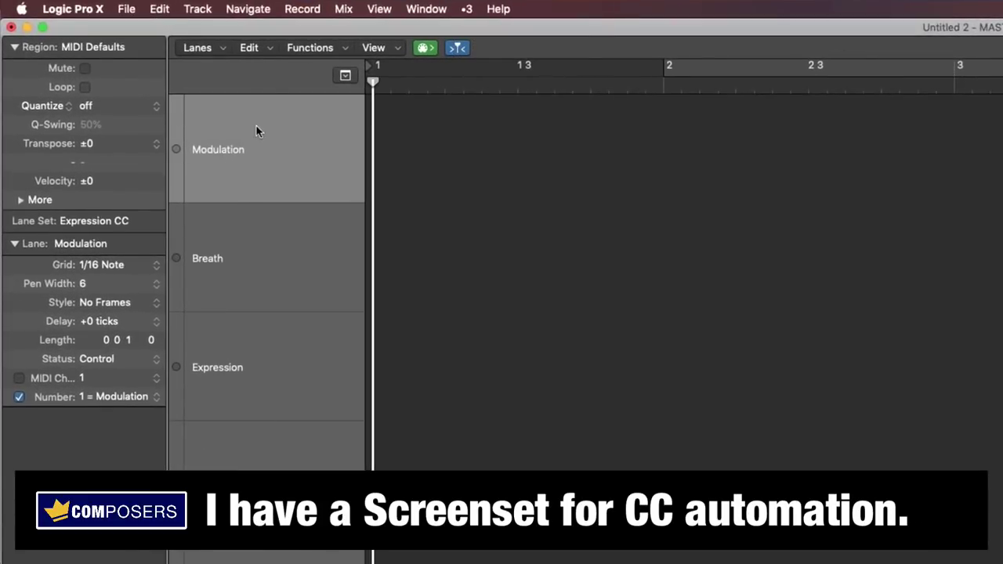
- Review the Step Editor's lane commands, and select the Sustain, Expression, Breath and Modulation lanes one after another
click(197, 48)
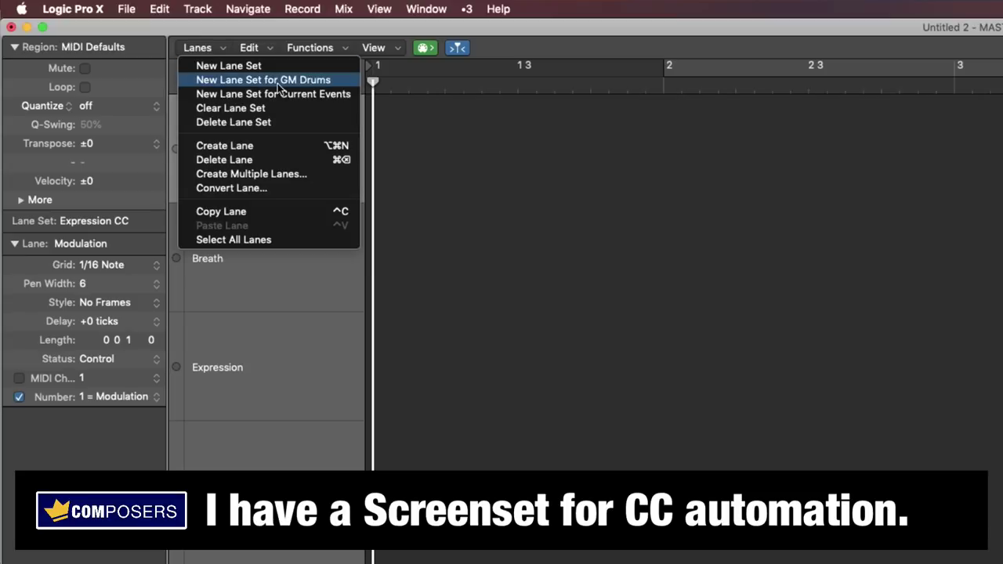
click(297, 160)
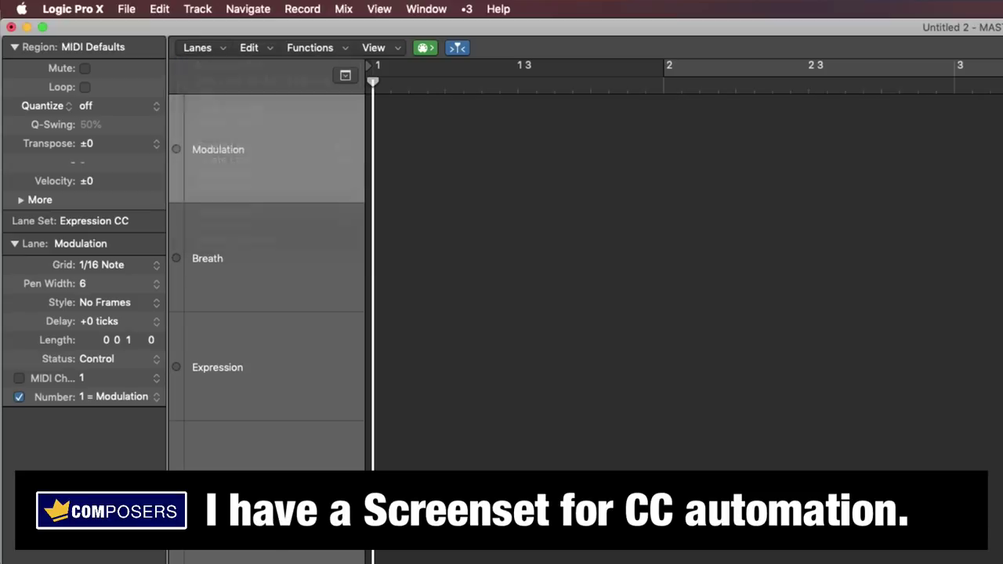
click(266, 427)
click(272, 368)
click(290, 259)
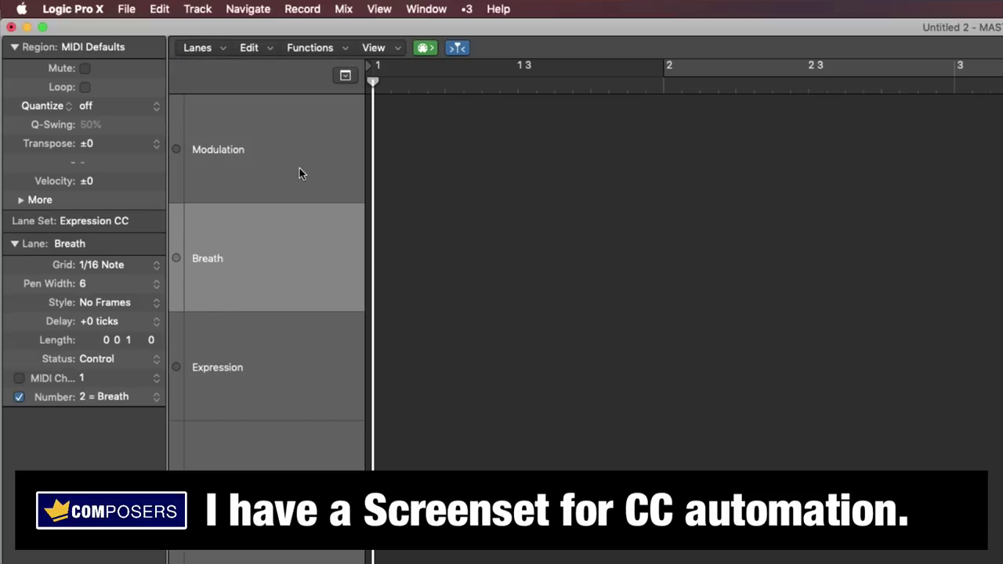
click(299, 168)
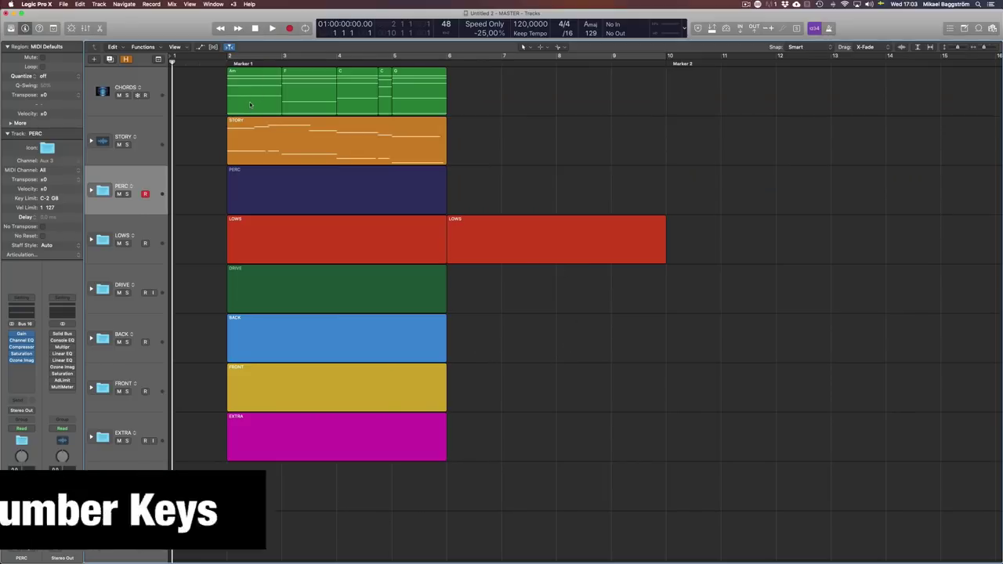
- Switch to the Composing screenset and check the list of saved screensets
click(231, 4)
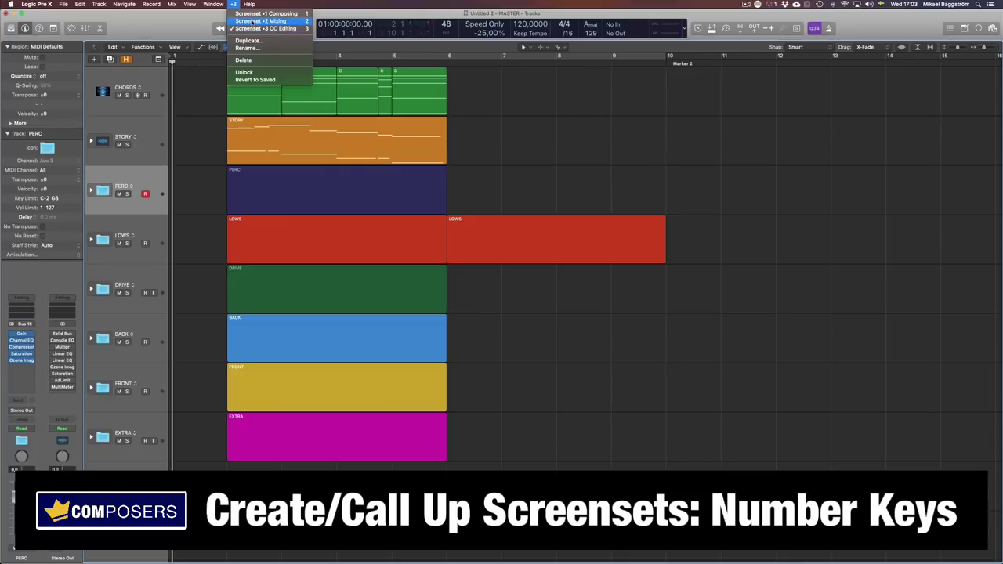
click(267, 13)
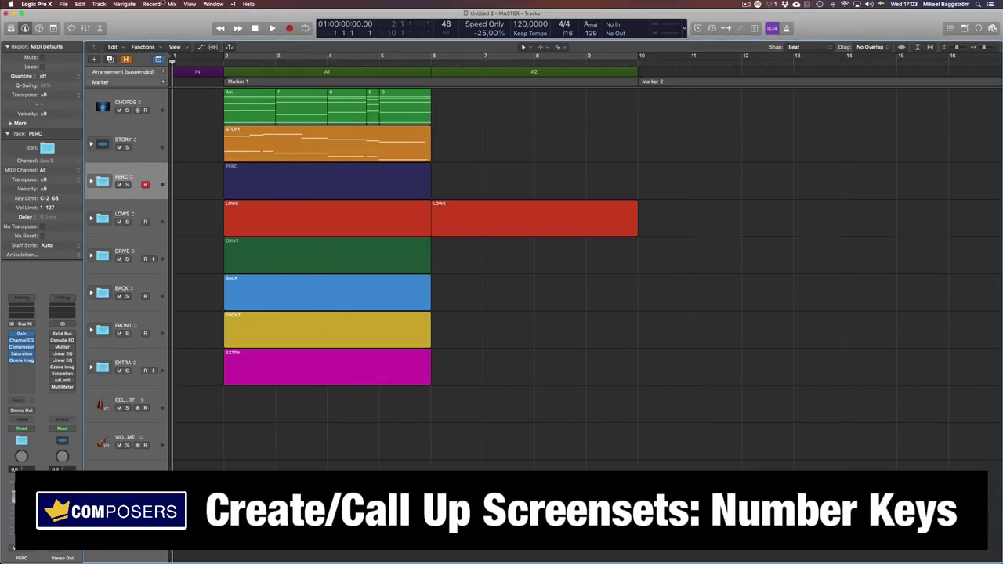
click(248, 3)
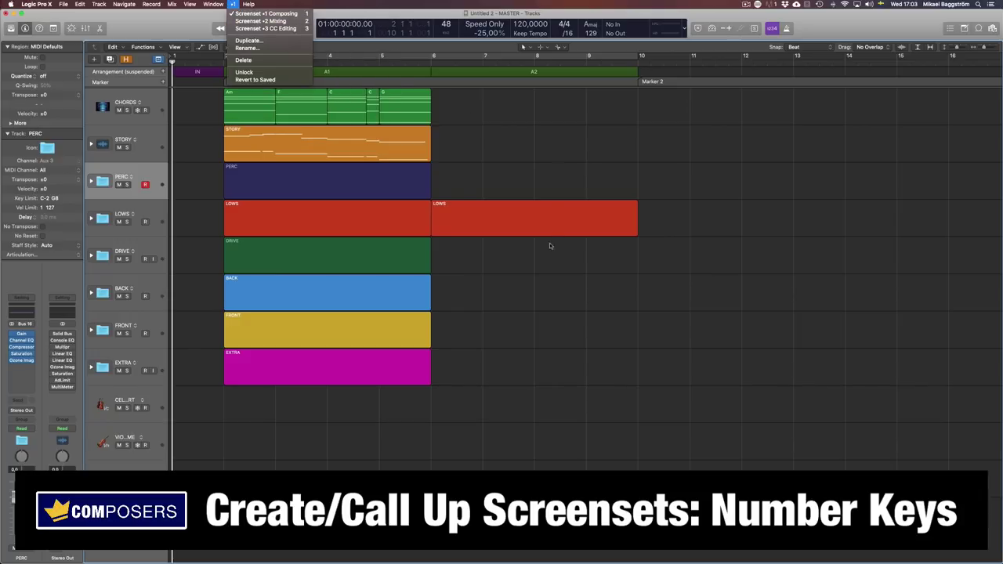
click(534, 380)
- Create screenset 4 and add a separate Score window over the lower middle of its Tracks window
key(4)
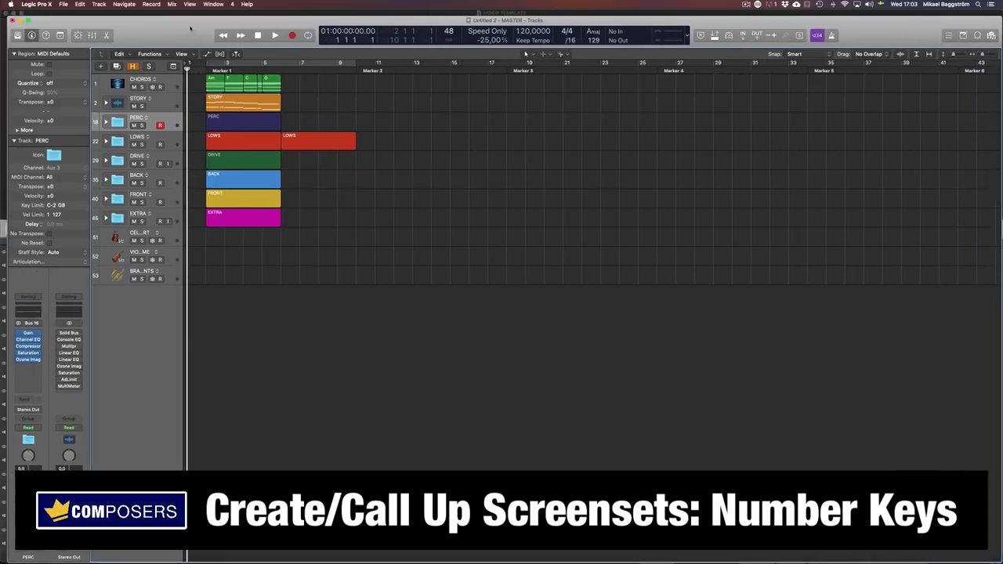
click(232, 4)
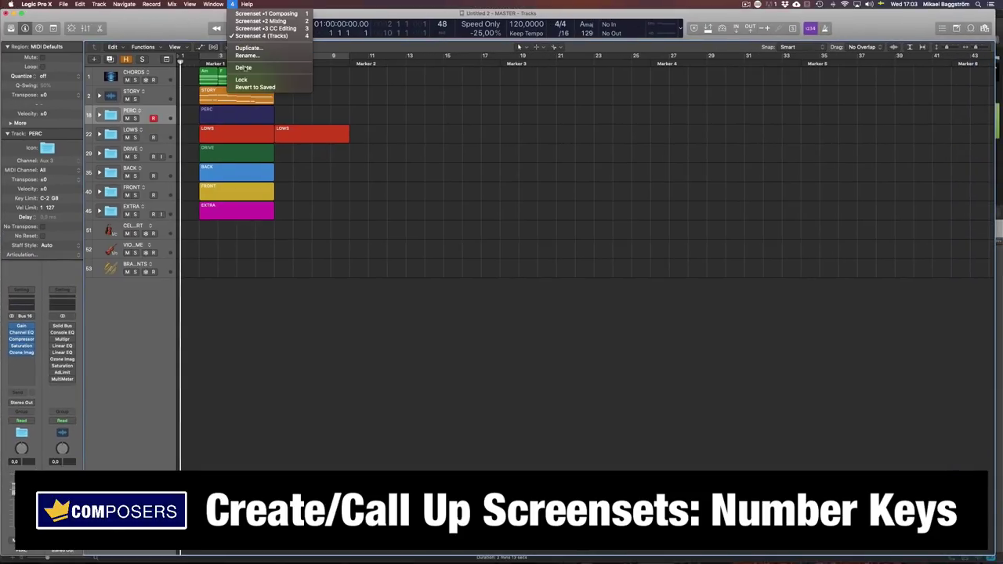
click(231, 88)
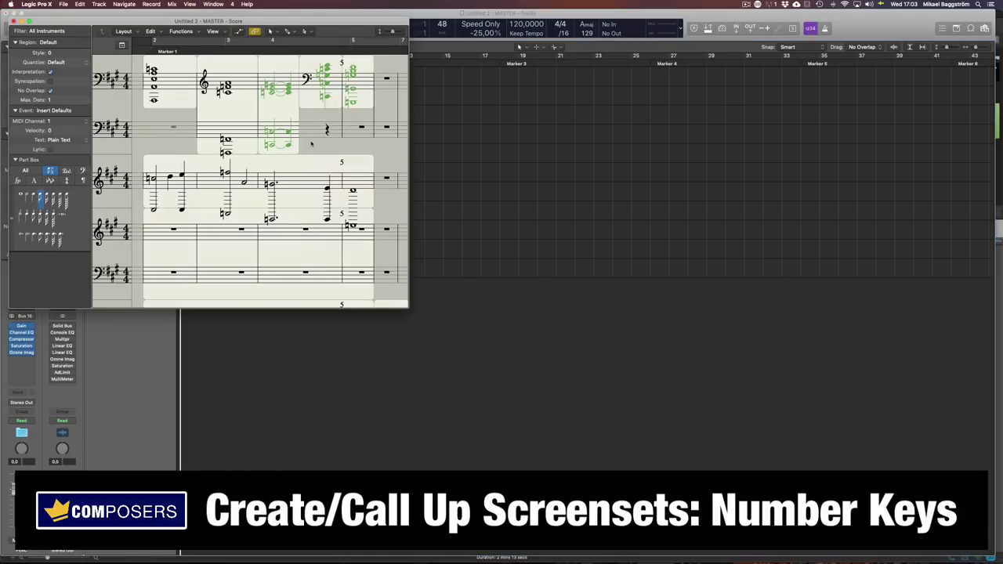
drag(362, 34, 777, 186)
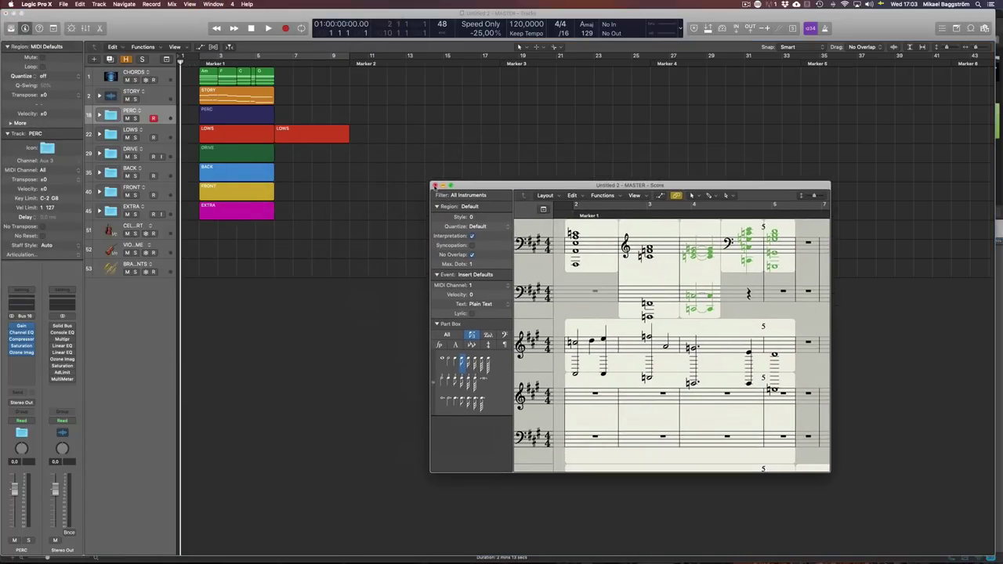
drag(776, 186, 746, 203)
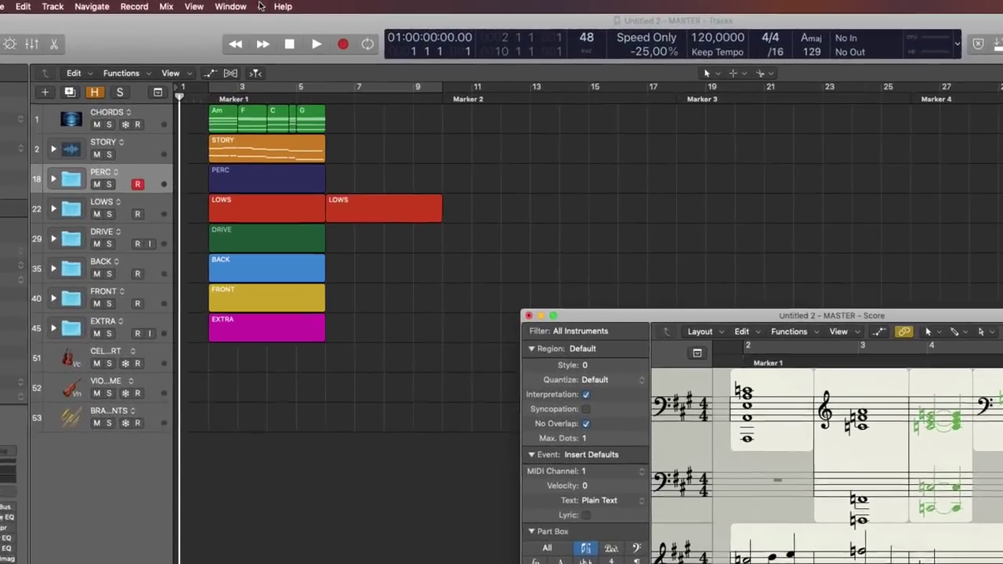
- Review the lock and naming commands for screenset 4, and switch to the CC Editing screenset
click(232, 4)
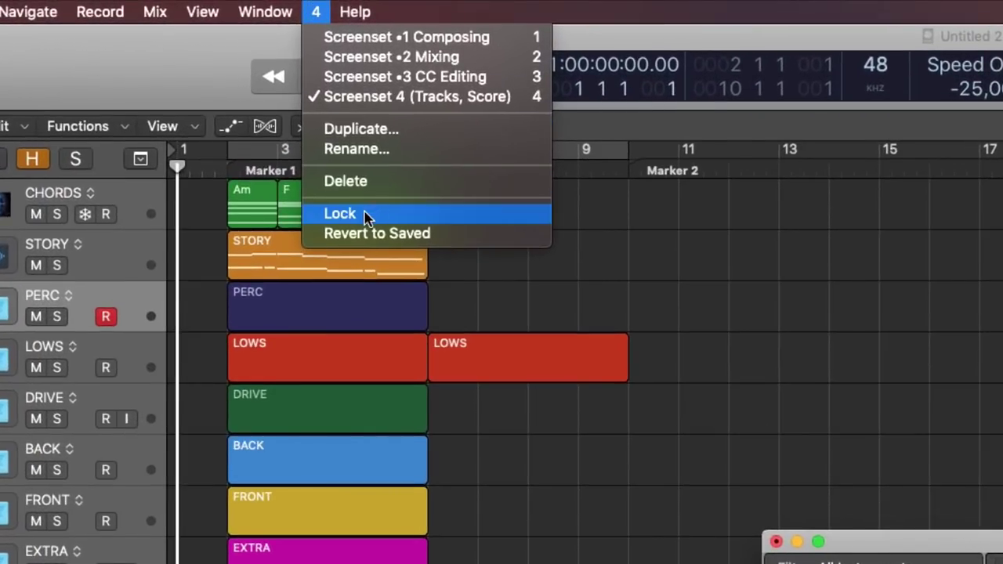
click(815, 225)
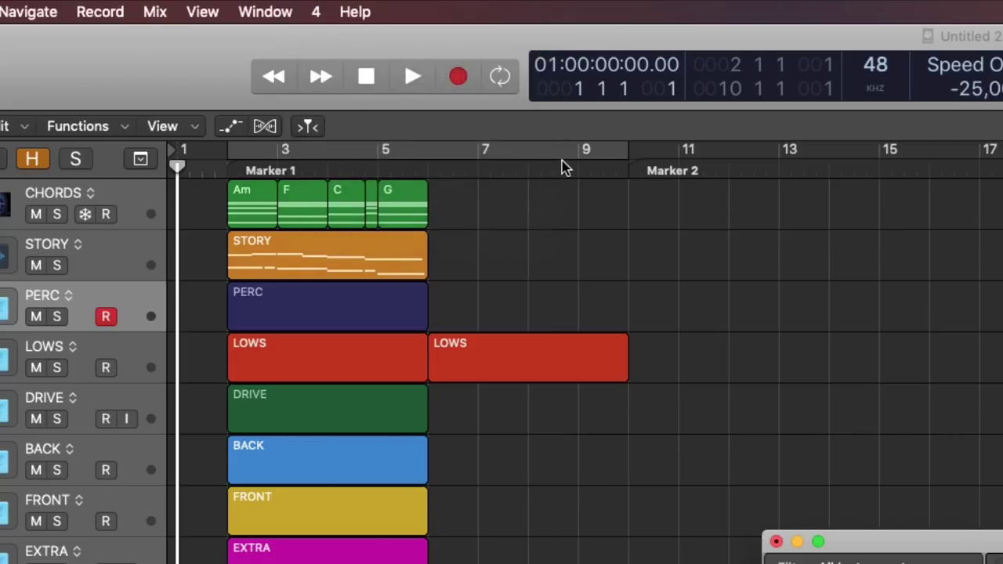
click(316, 11)
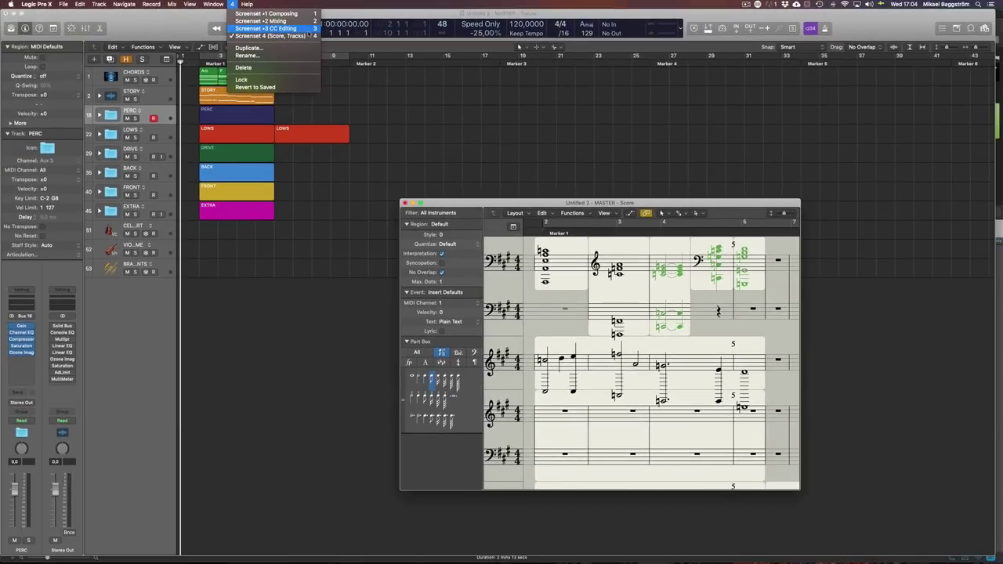
click(310, 29)
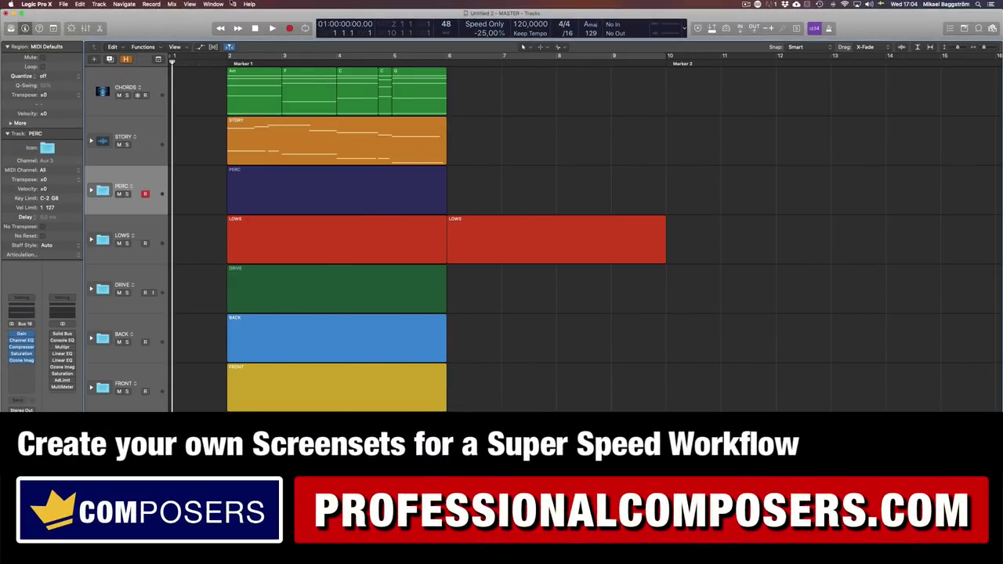
- Review the duplicate, rename and unlock commands for the CC Editing screenset
click(232, 4)
click(267, 49)
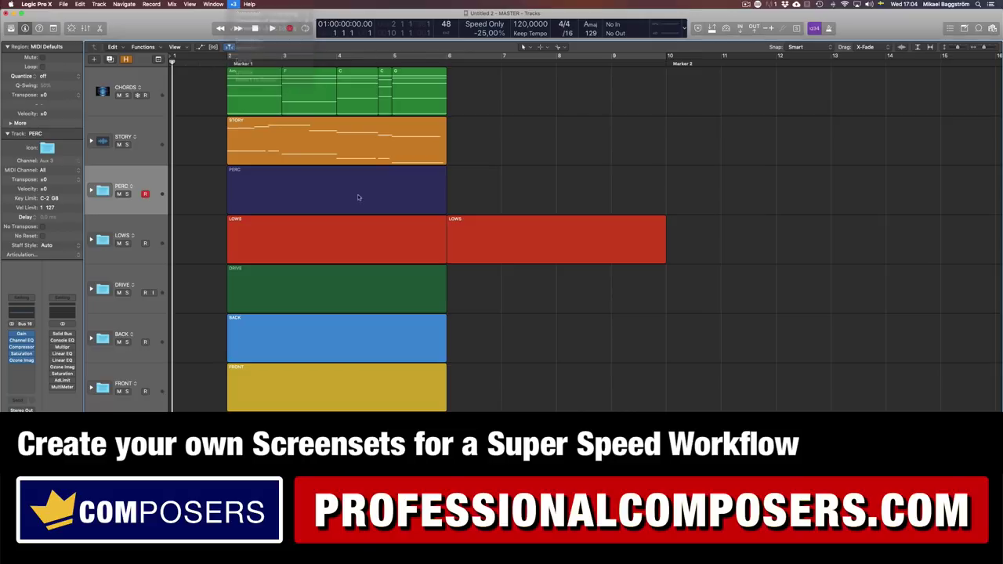
click(233, 5)
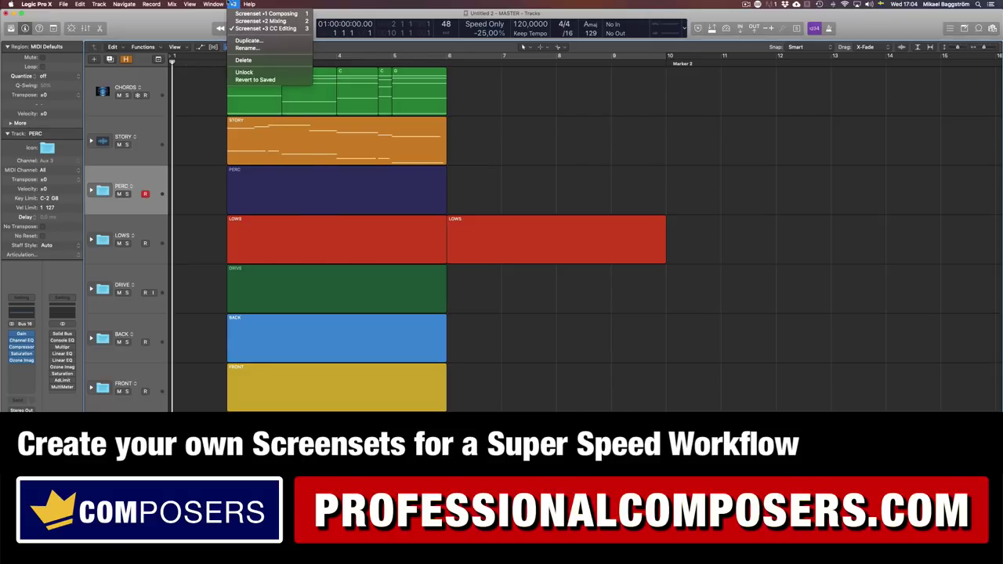
click(601, 138)
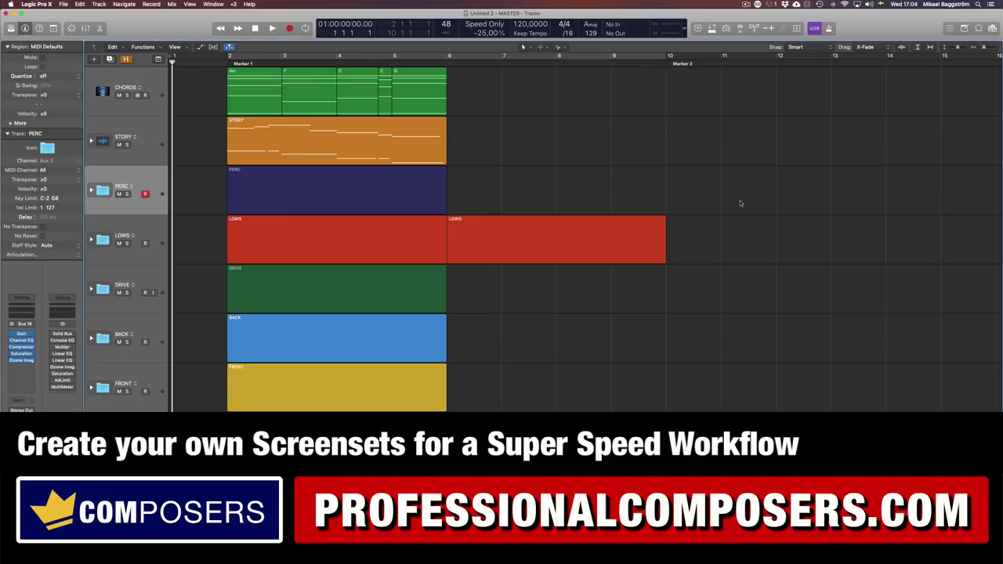
- Call up the Mixing, Composing and CC Editing screensets one after another
key(2)
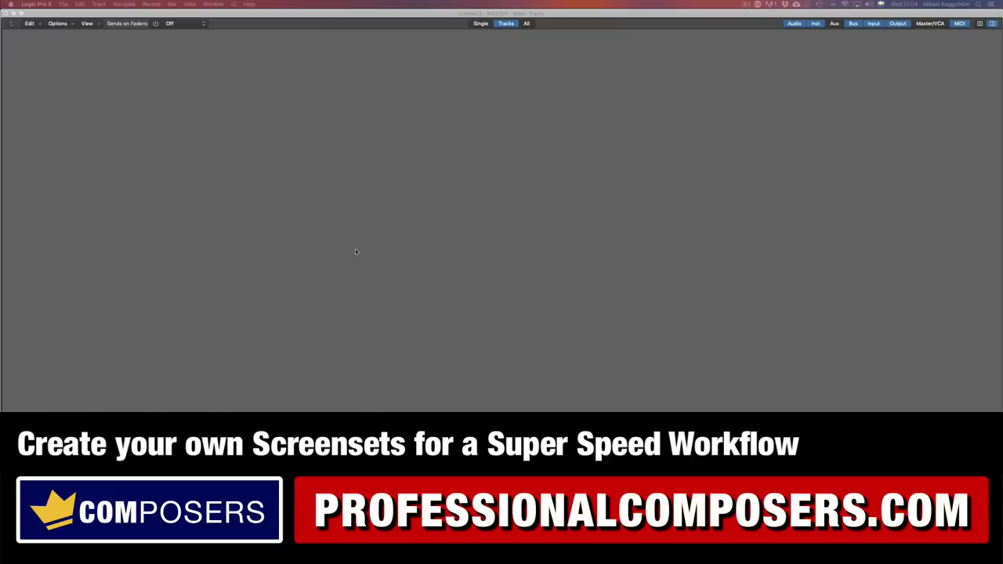
click(232, 4)
click(251, 11)
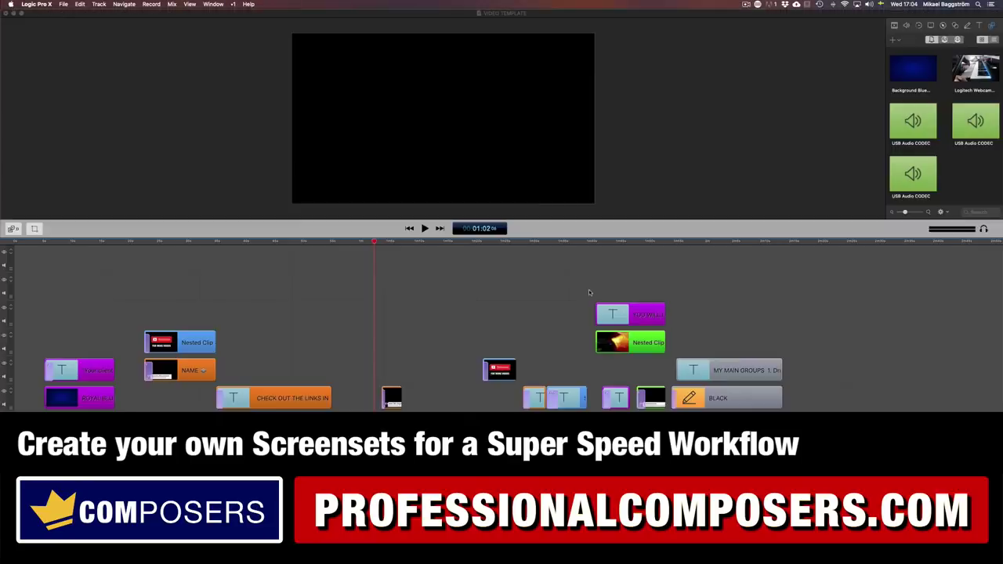
key(3)
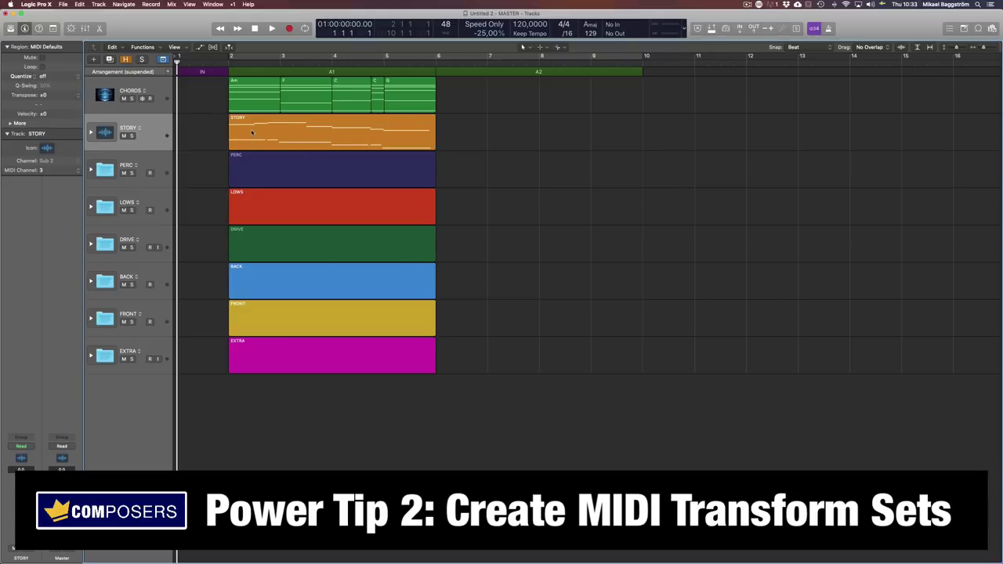
- Open the STORY region in the Piano Roll and review the available MIDI Transform presets
drag(222, 131, 441, 145)
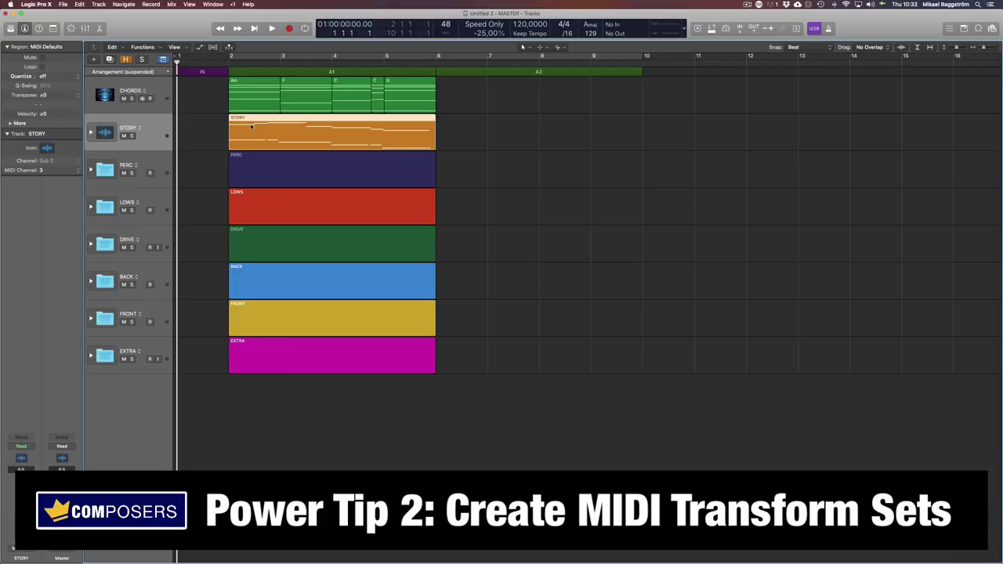
double_click(431, 142)
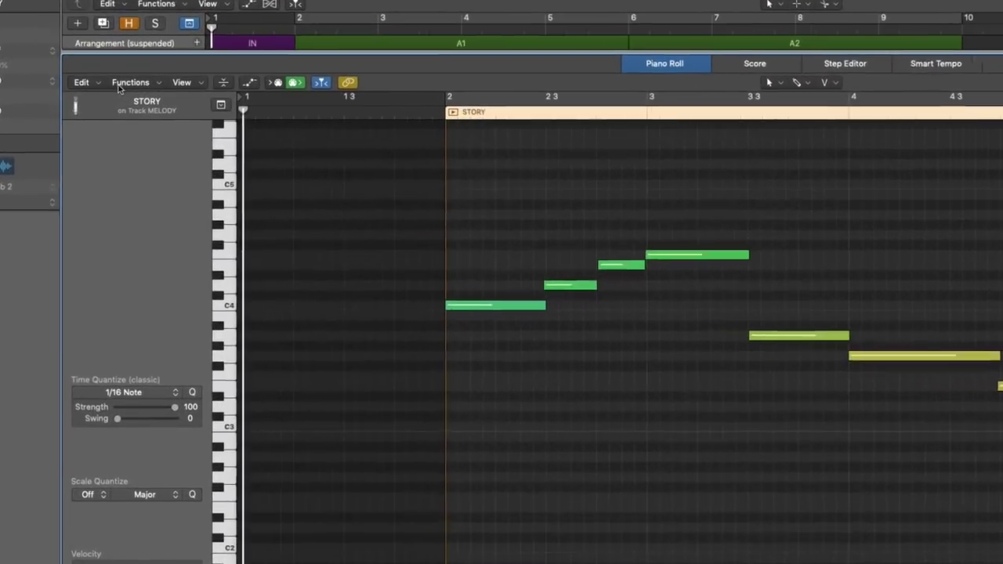
click(125, 96)
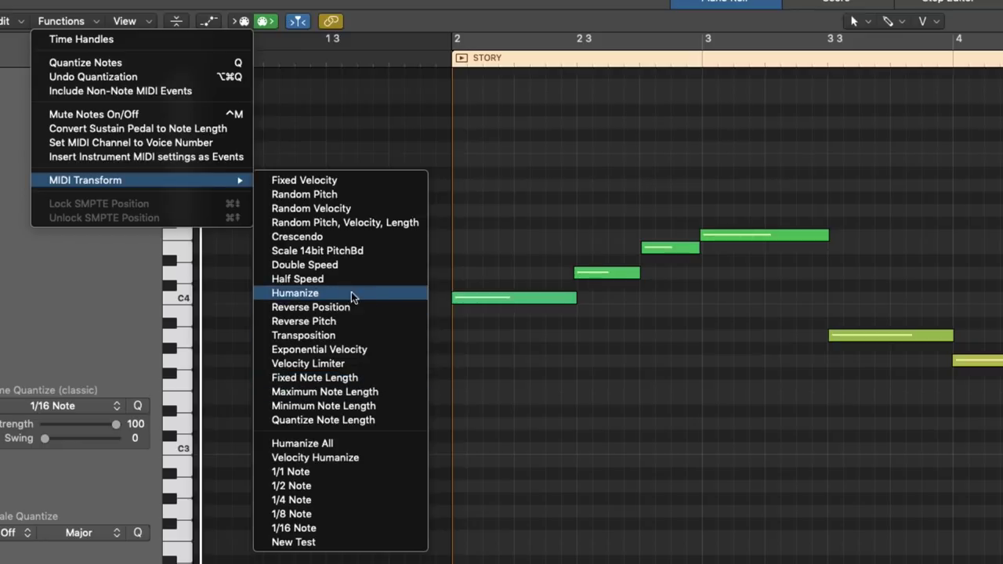
click(495, 163)
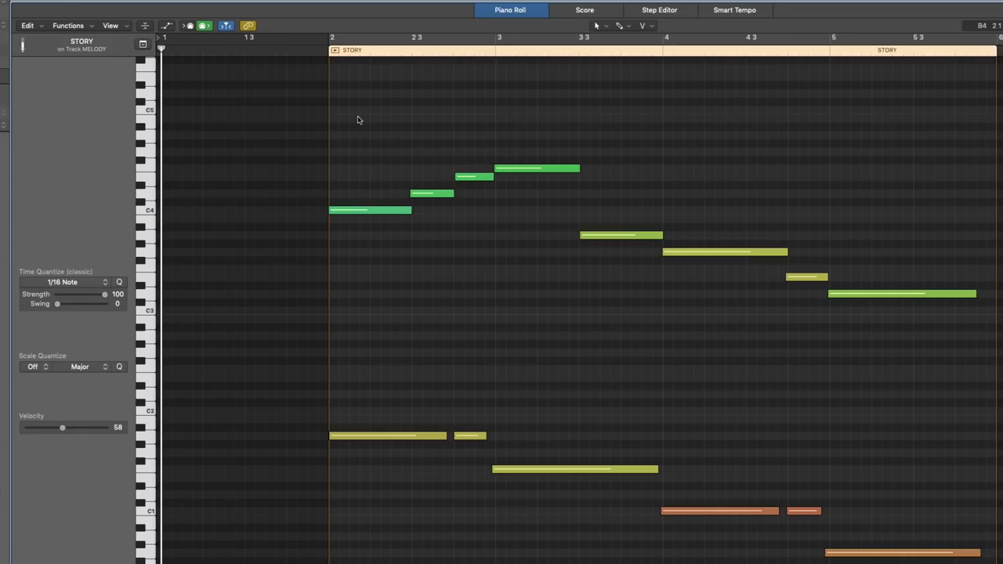
click(90, 25)
mouse_move(83, 132)
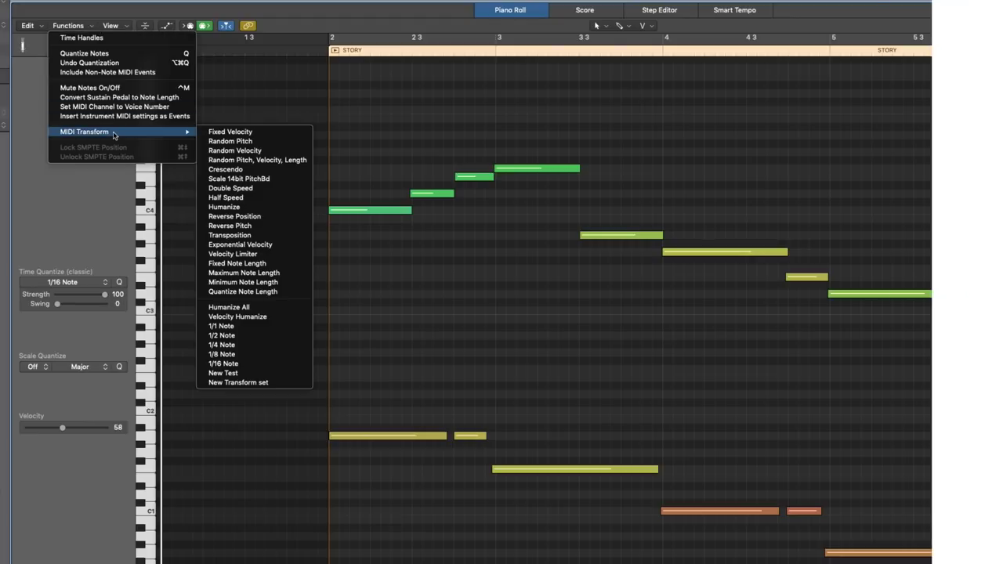
click(411, 103)
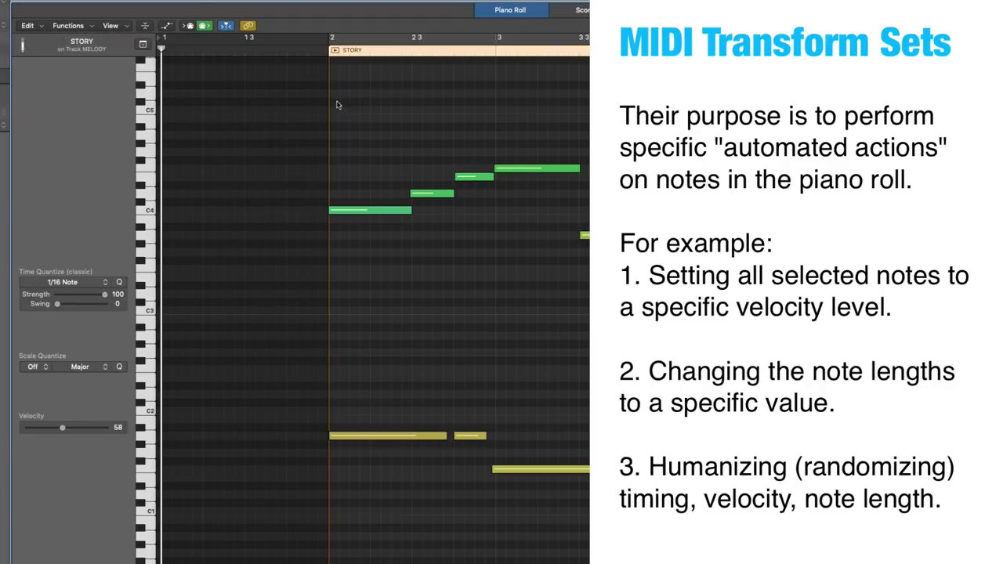
- Select the four rising notes at the start of the STORY melody and set the Fixed Velocity transform to 70
drag(337, 104, 586, 360)
click(584, 326)
drag(377, 153, 561, 244)
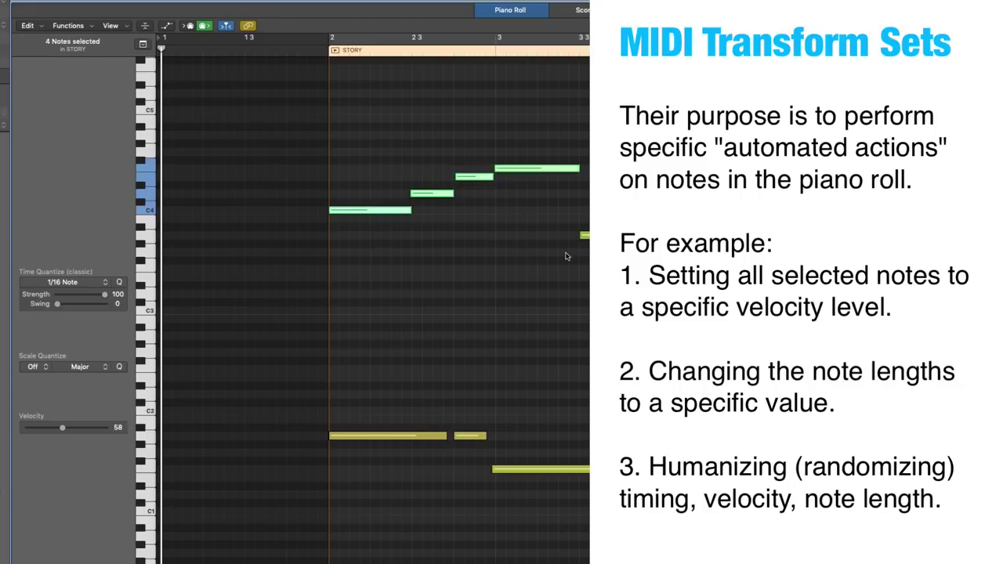
click(84, 25)
mouse_move(110, 134)
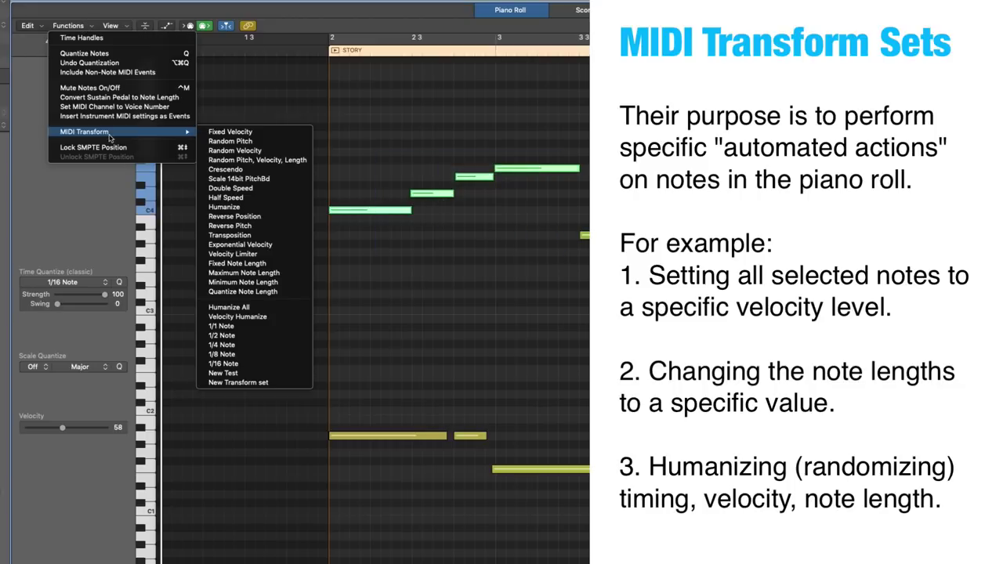
click(220, 132)
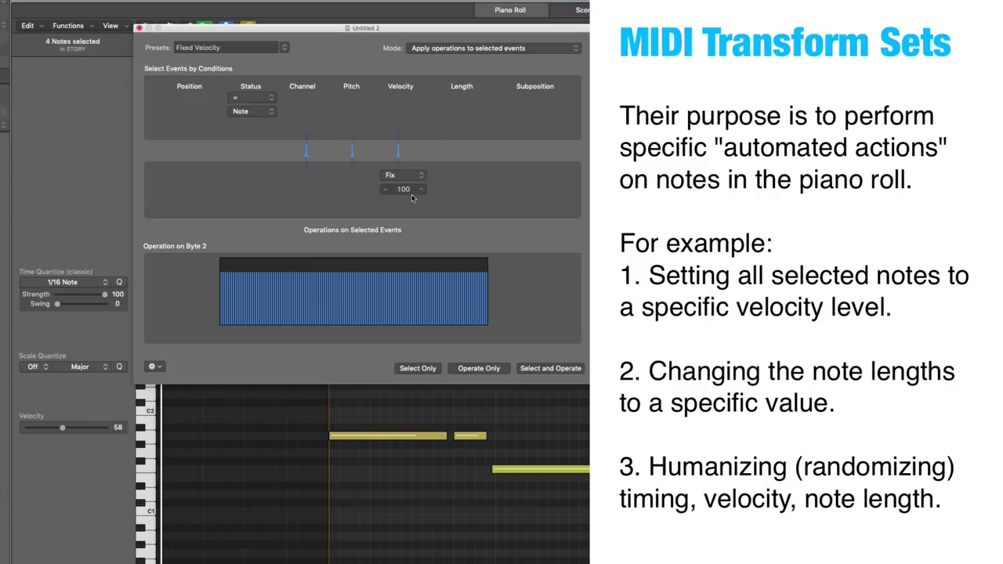
mouse_move(403, 190)
mouse_down()
mouse_move(404, 215)
mouse_move(403, 192)
mouse_up()
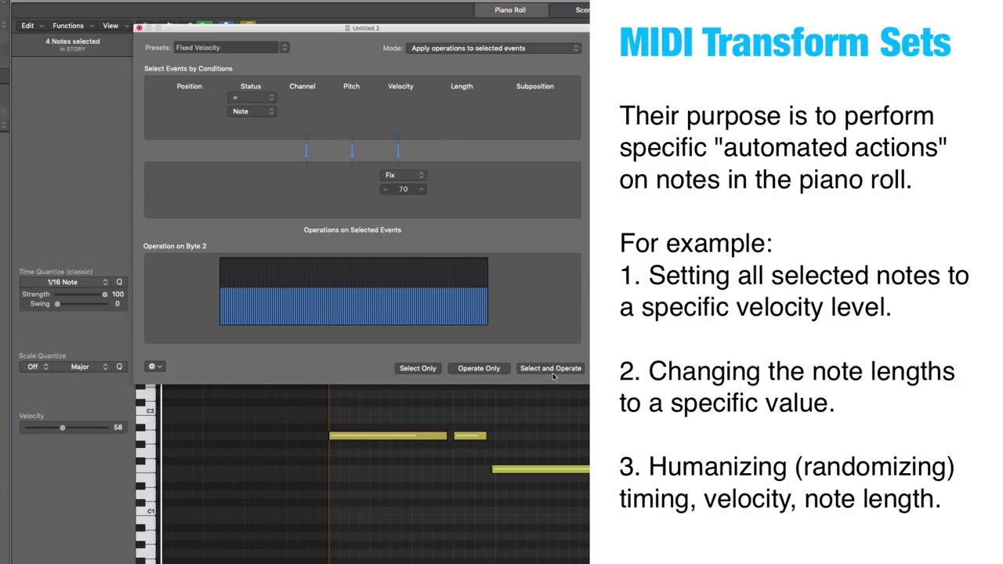
key(super+w)
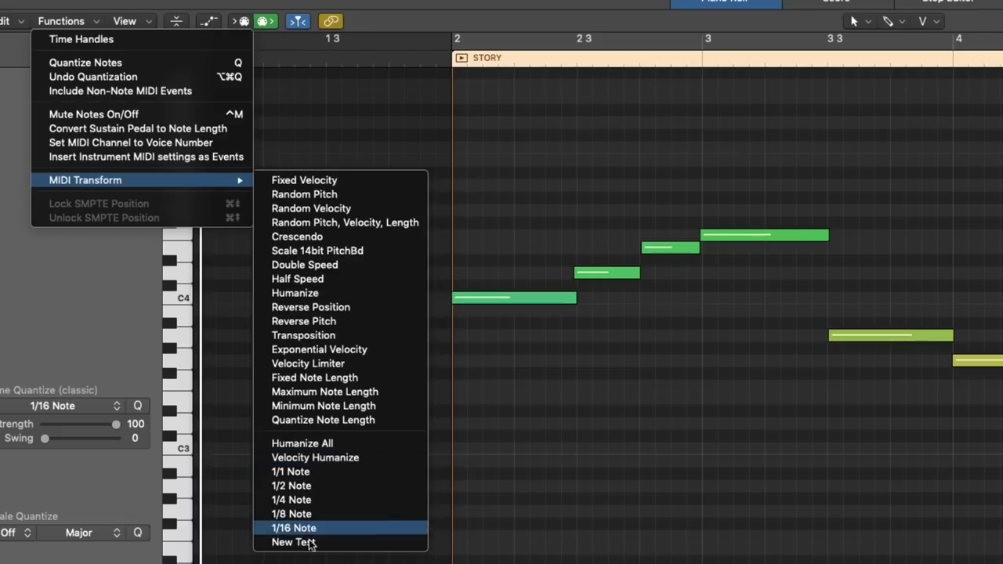
- Open the MIDI Transform window from the Piano Roll session and create a new transform set
click(534, 229)
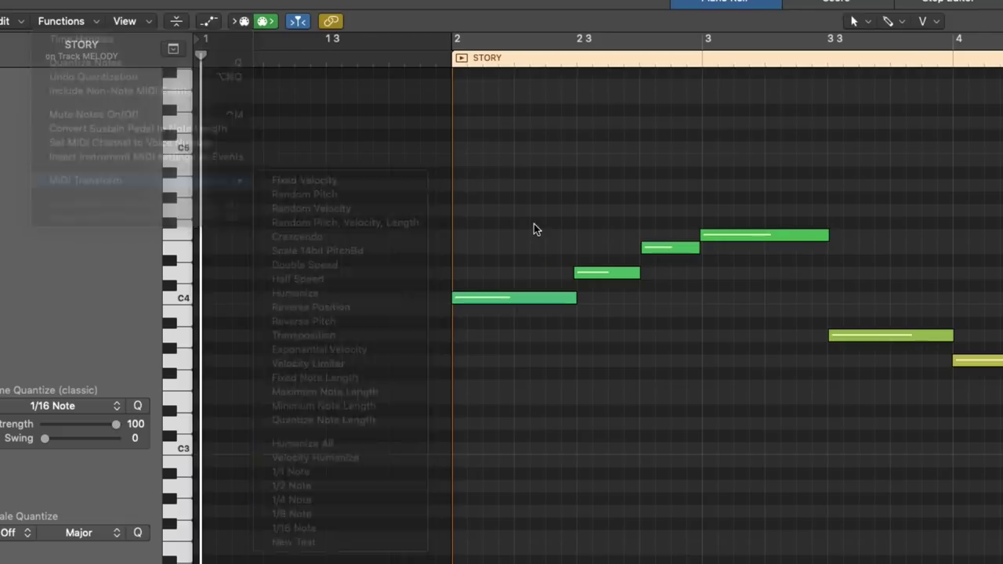
click(231, 0)
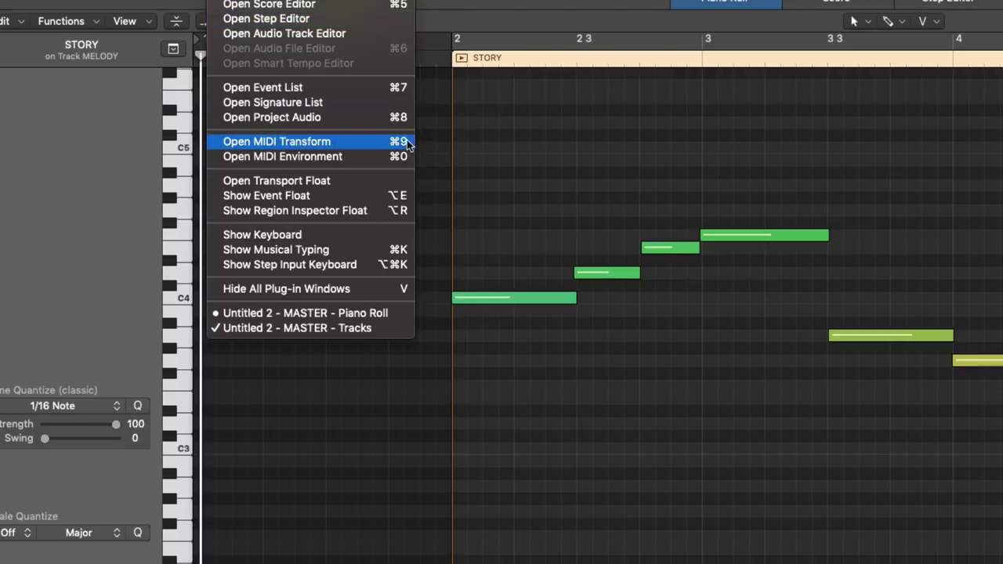
click(341, 146)
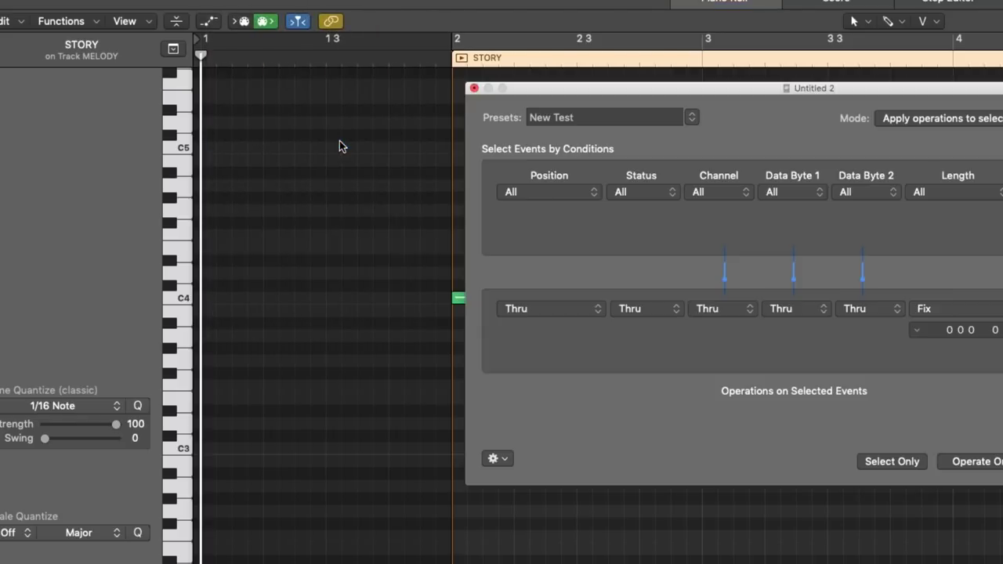
drag(758, 88, 456, 29)
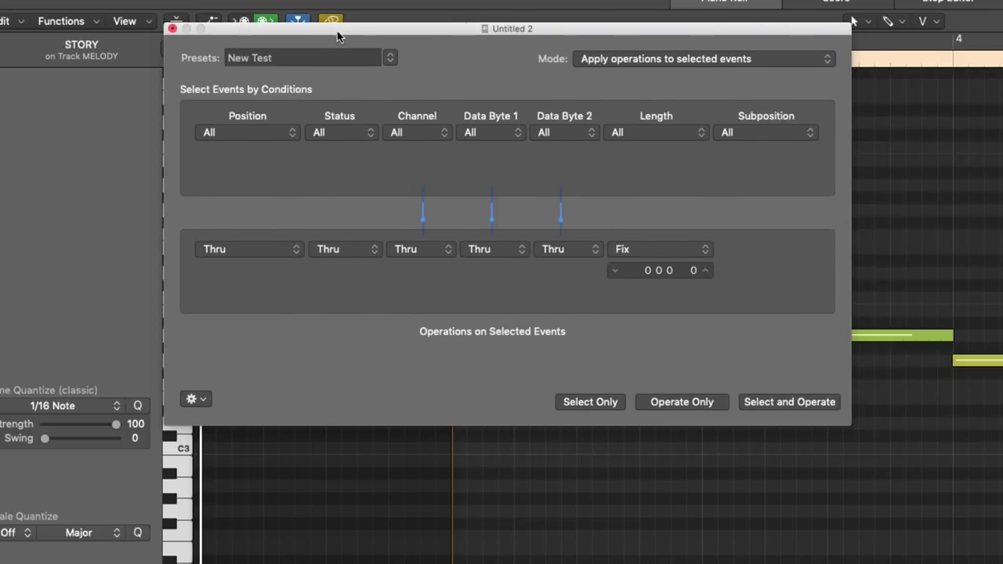
click(389, 57)
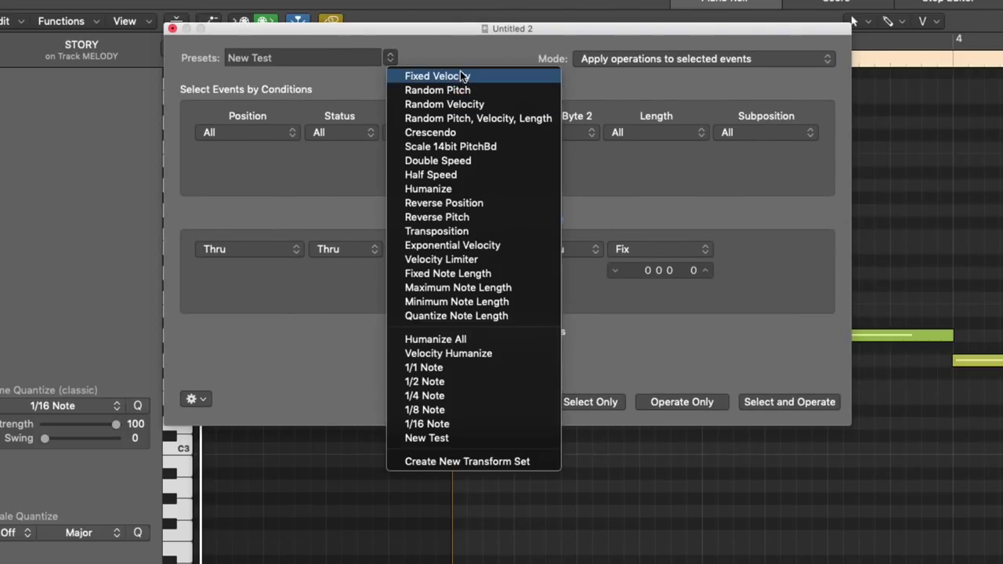
click(469, 462)
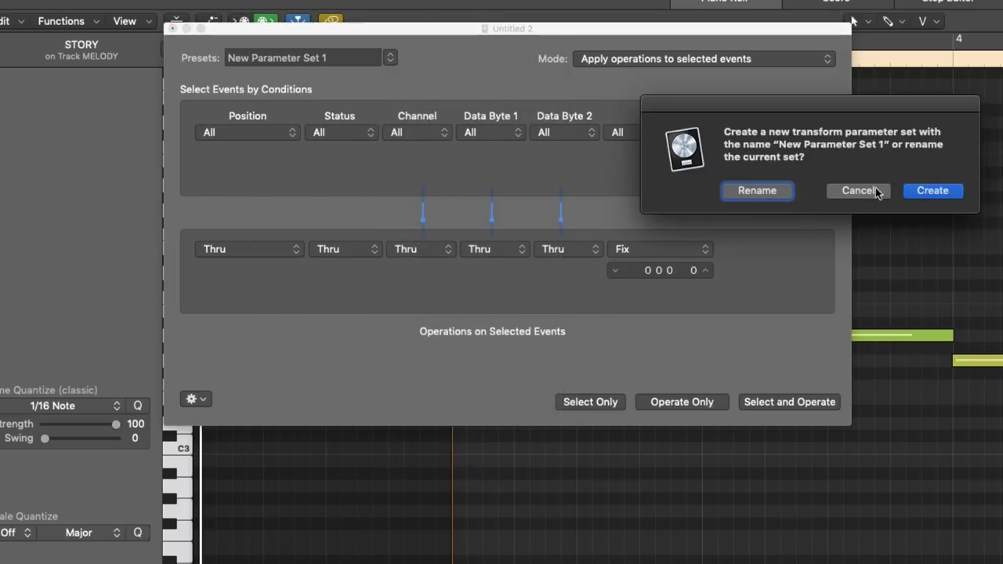
click(932, 192)
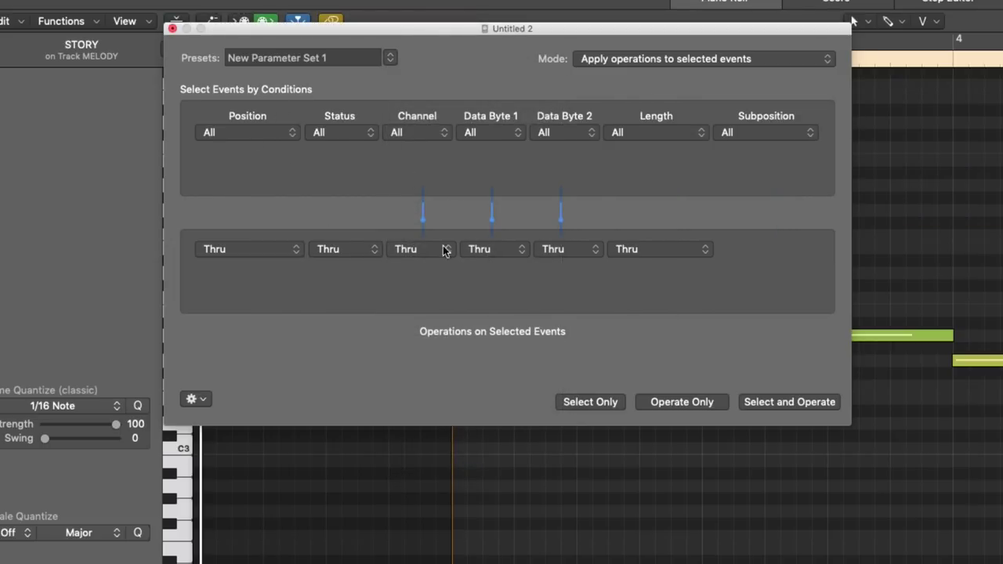
- Rename the newly created transform parameter set to "New Transform set" and check for it in the preset list
click(337, 55)
drag(345, 55, 253, 55)
key(BackSpace)
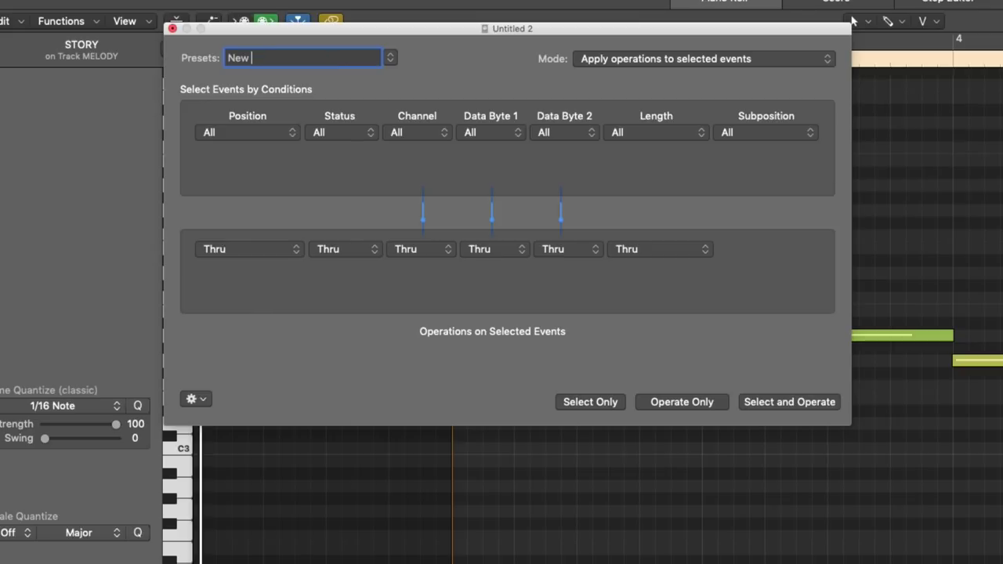
text(Transform set)
key(Return)
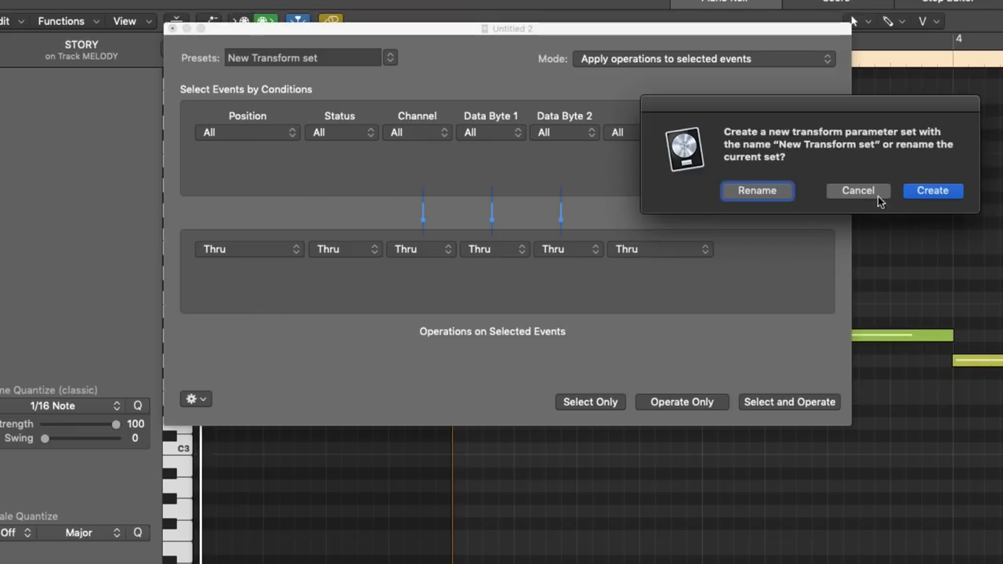
click(750, 192)
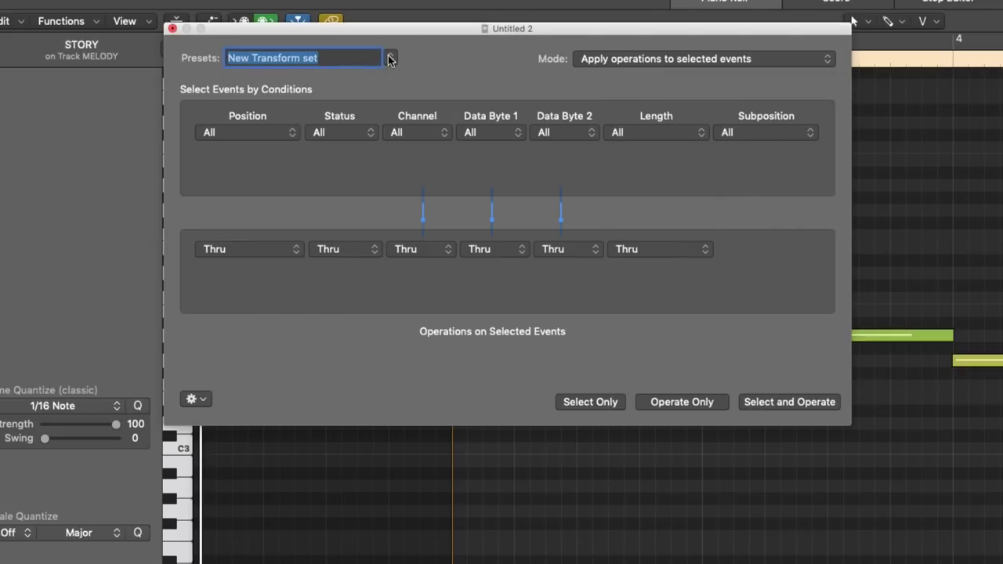
click(390, 58)
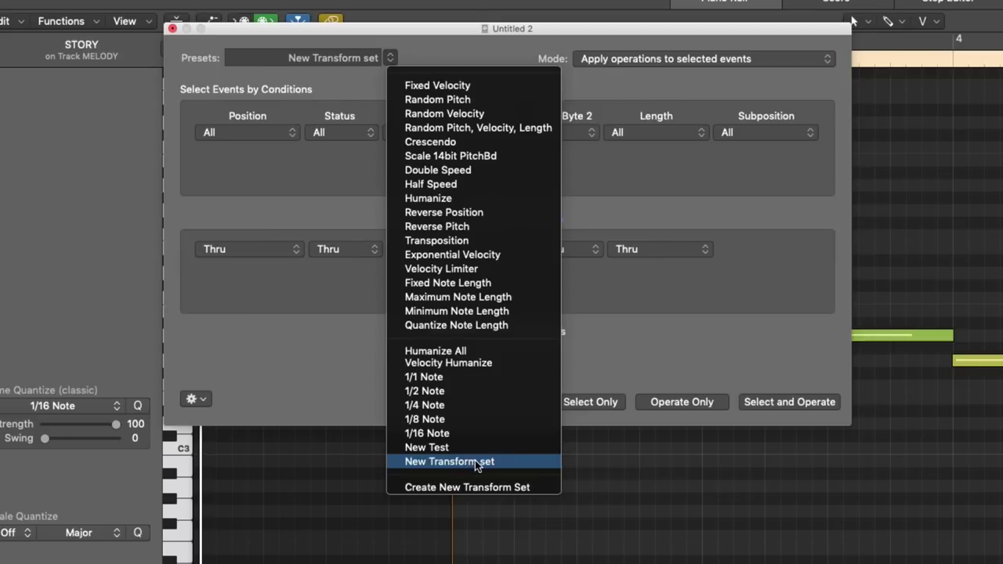
click(258, 67)
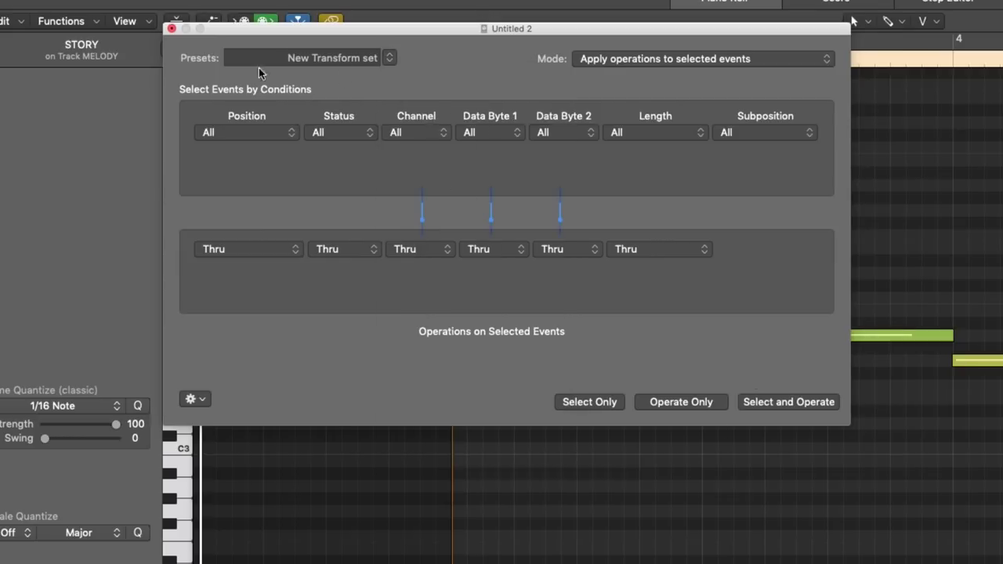
- Close the MIDI Transform window and call up New Transform set from the Piano Roll's own transform presets
click(172, 28)
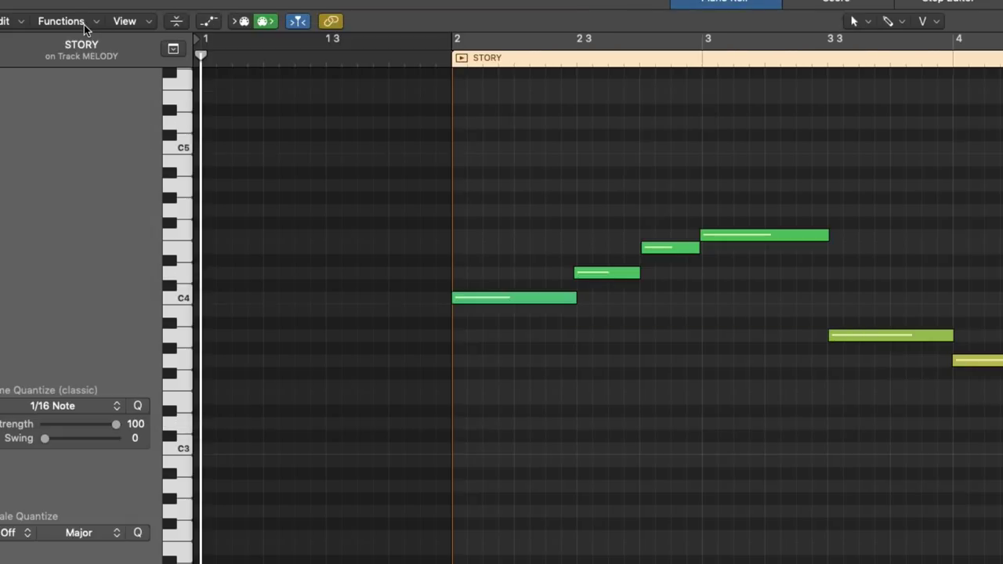
click(84, 24)
mouse_move(160, 181)
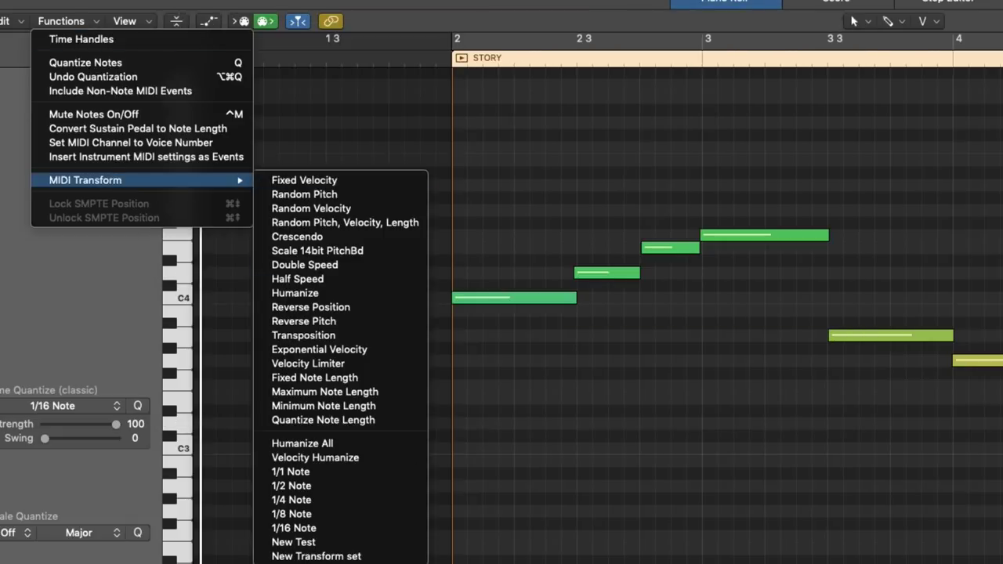
click(365, 556)
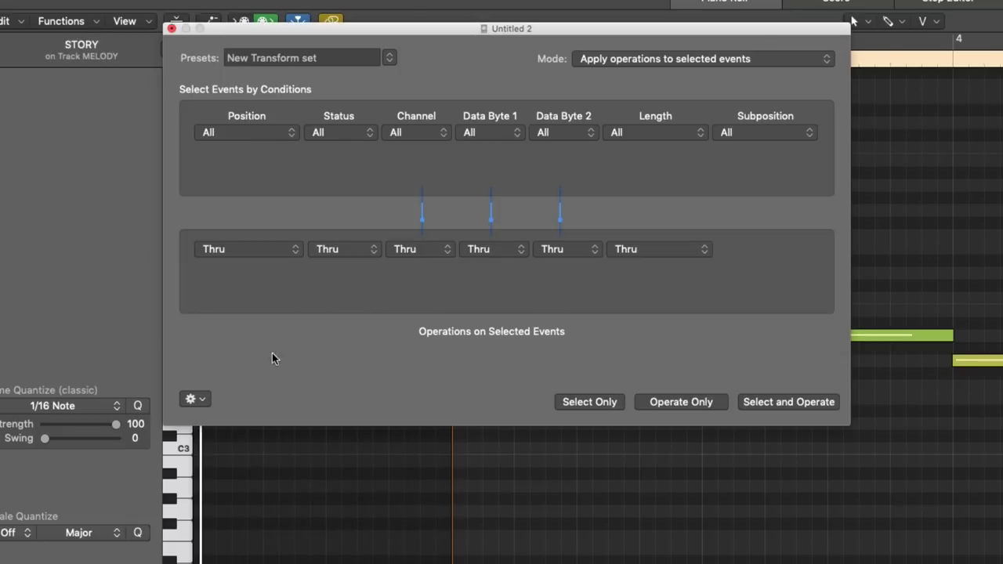
- Review the MIDI Transform preset list, including the custom humanize and note length sets
click(200, 398)
click(334, 337)
click(389, 58)
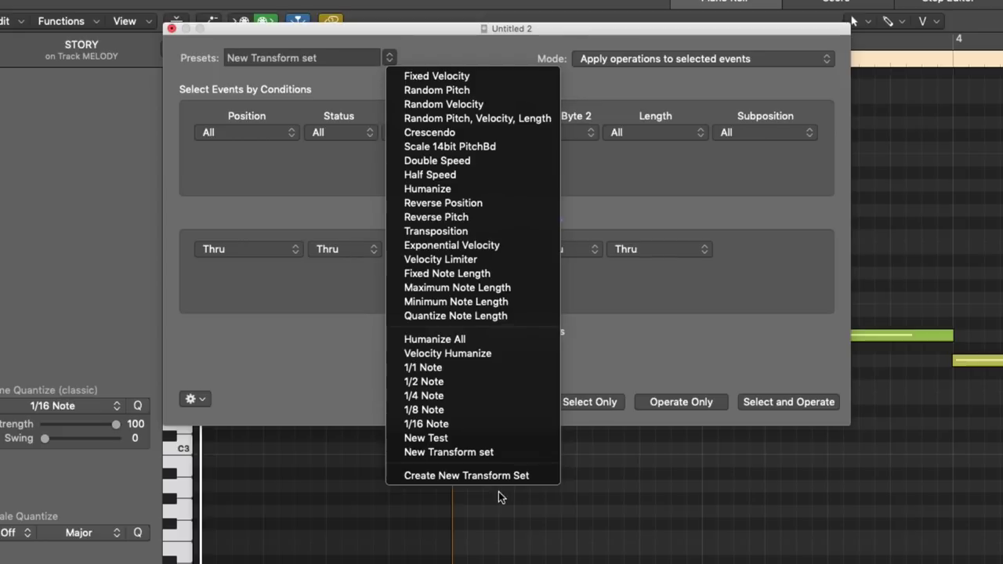
click(600, 94)
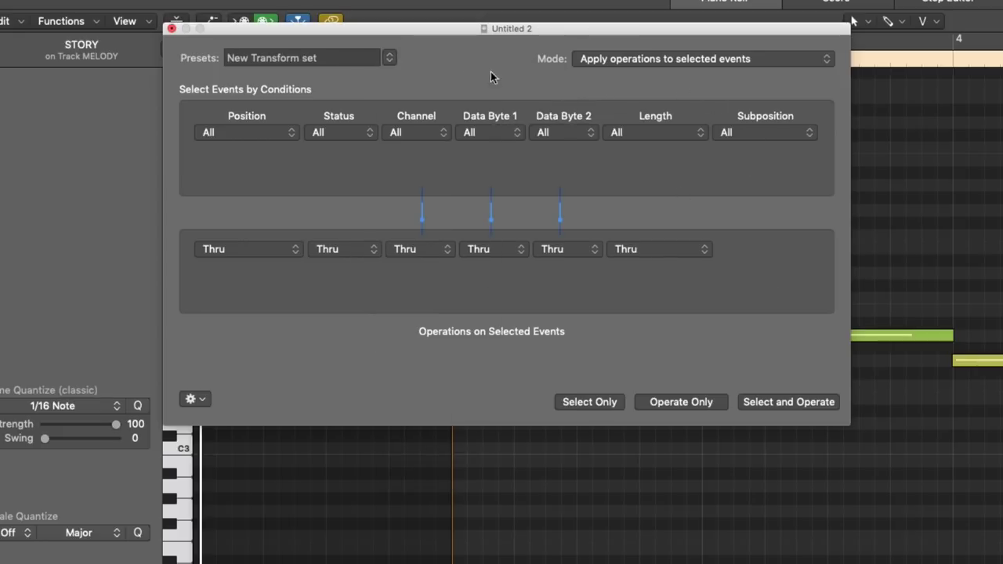
click(388, 58)
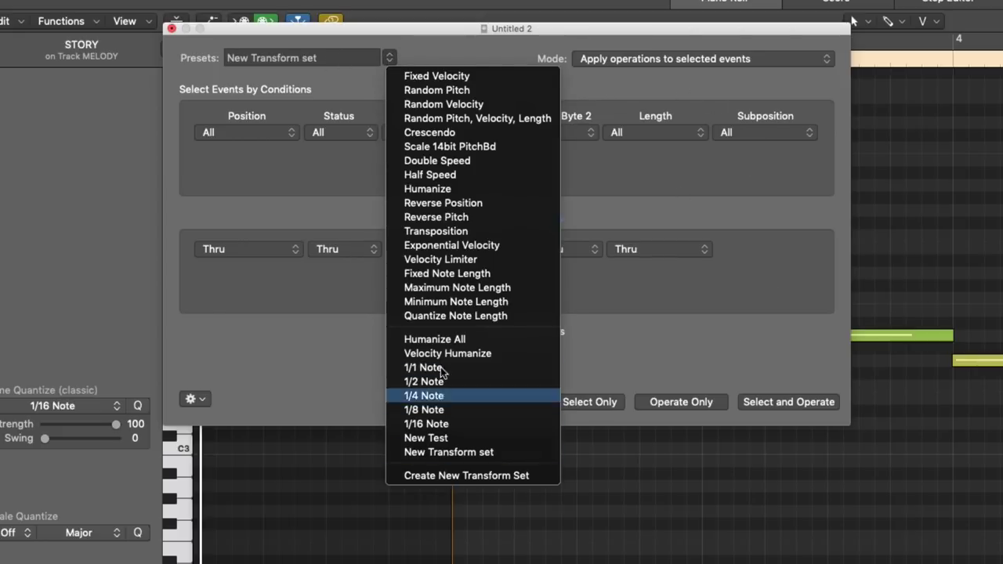
click(709, 267)
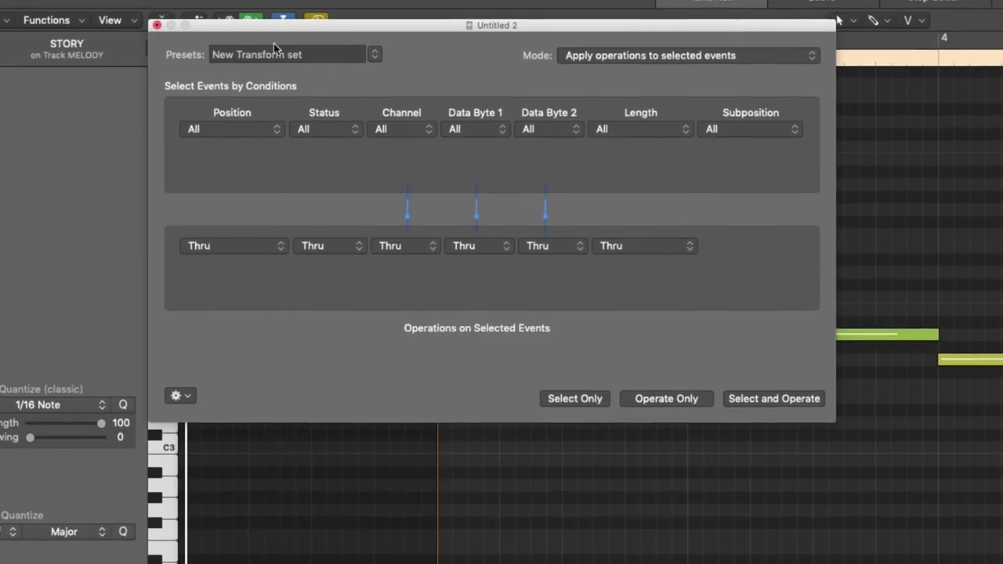
click(306, 50)
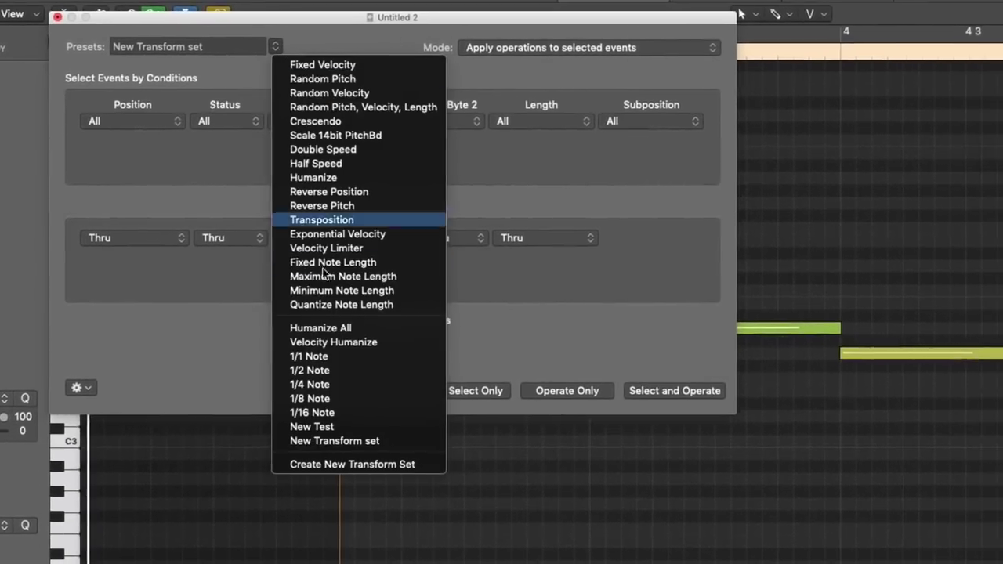
click(291, 329)
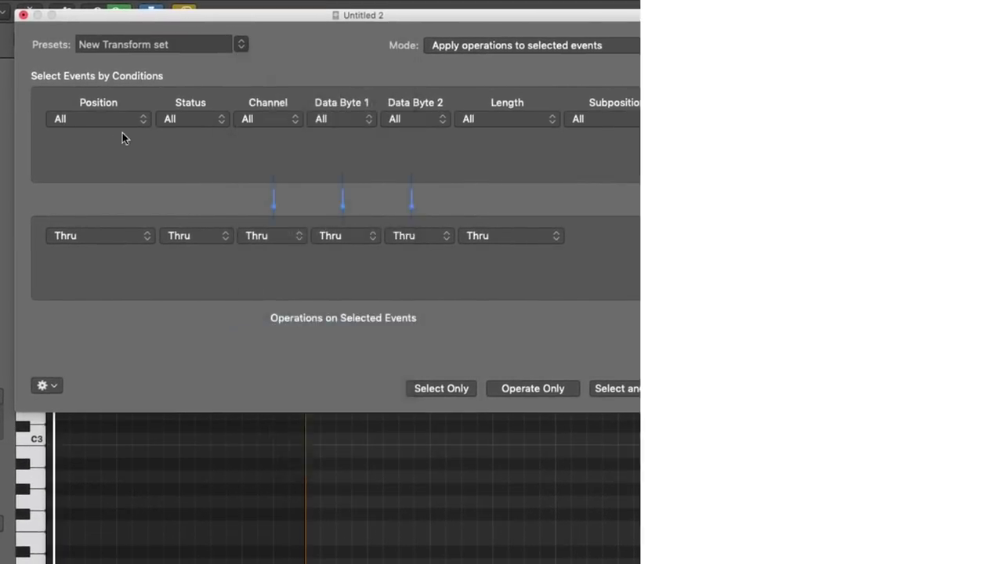
- Load the Velocity Humanize transform set and then the 1/1 Note set to view their settings
click(240, 45)
click(300, 340)
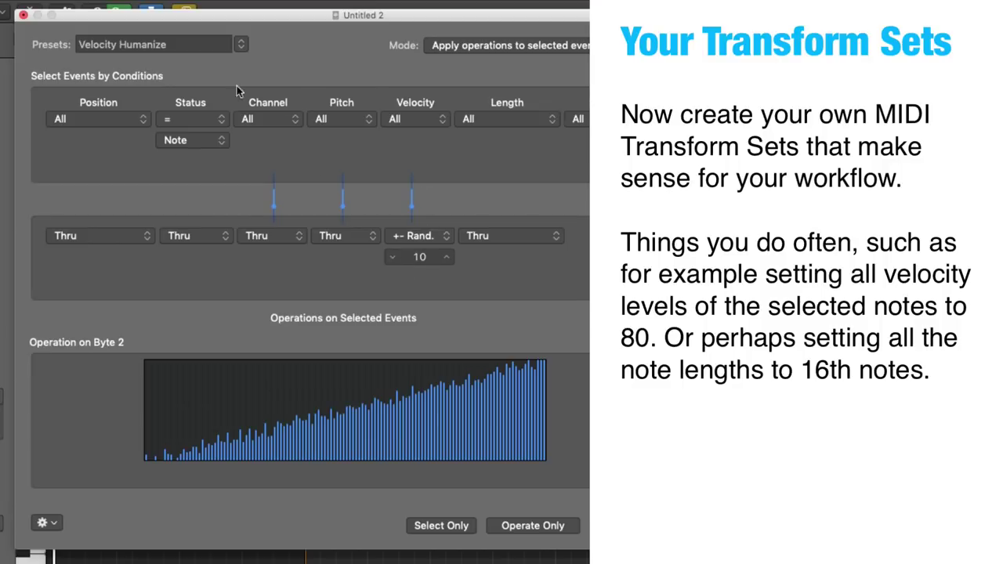
click(240, 44)
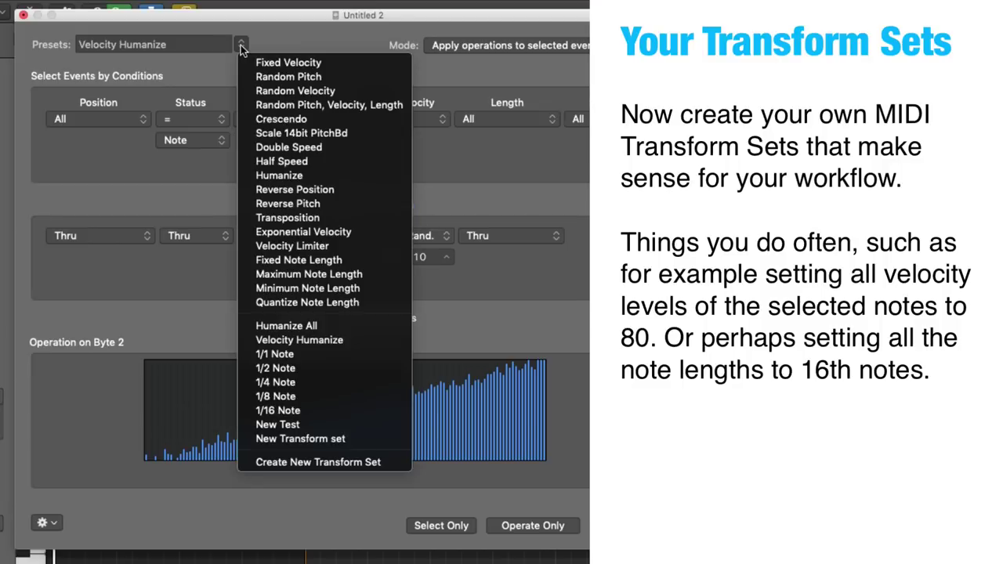
click(284, 350)
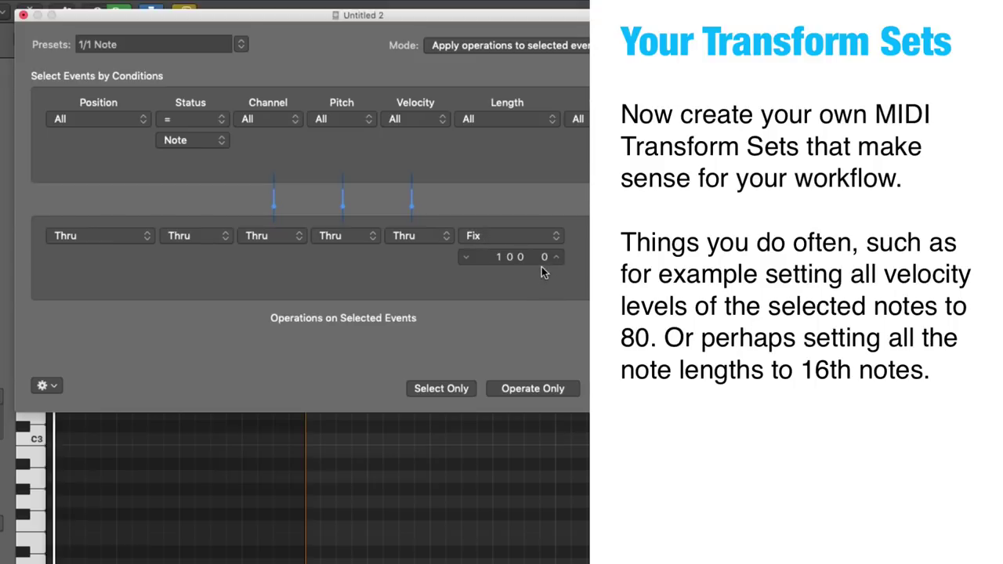
- Examine the velocity condition and operation options of the 1/1 Note set, and look over the custom presets again
click(423, 119)
click(507, 155)
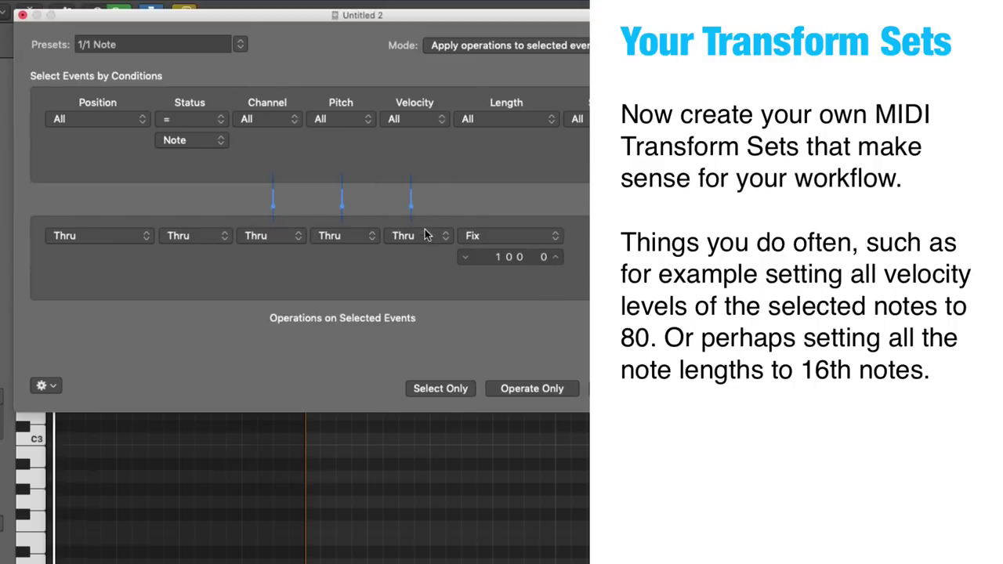
click(428, 235)
click(487, 208)
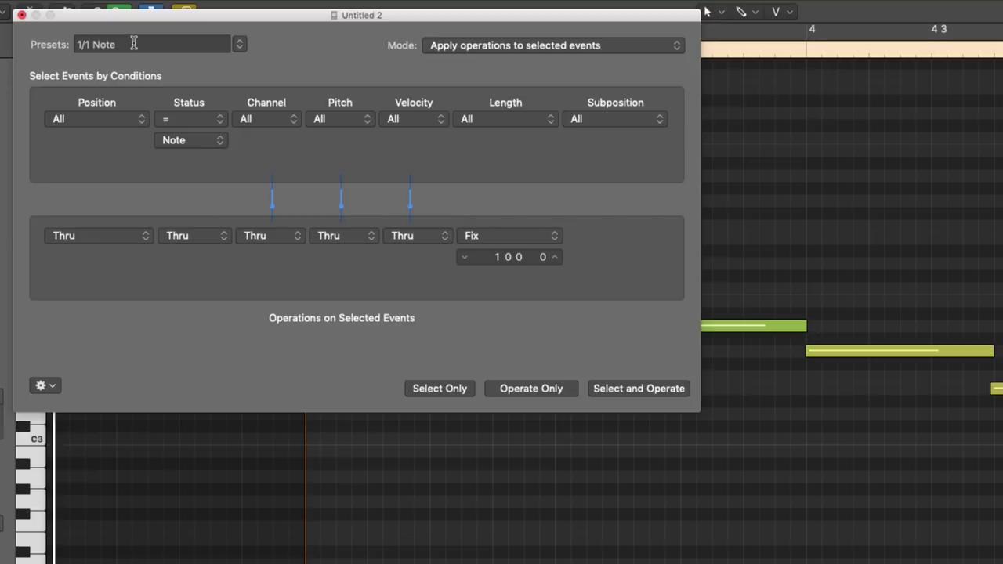
click(239, 45)
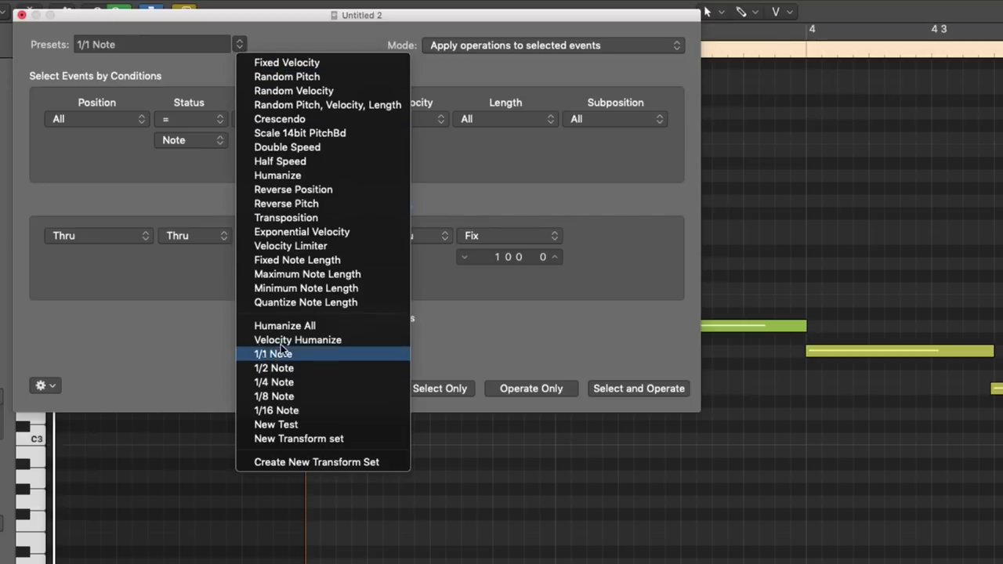
click(550, 174)
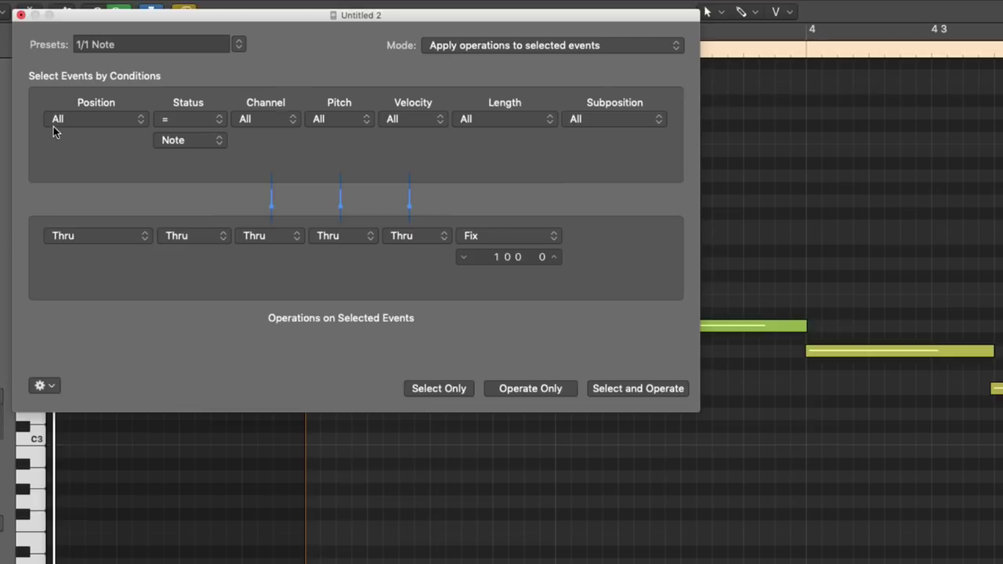
click(239, 44)
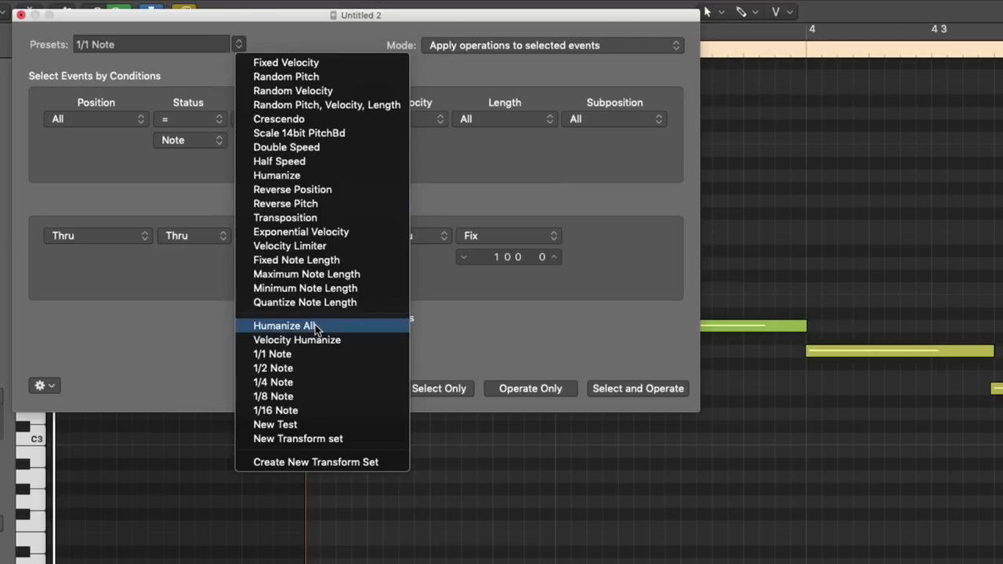
click(587, 320)
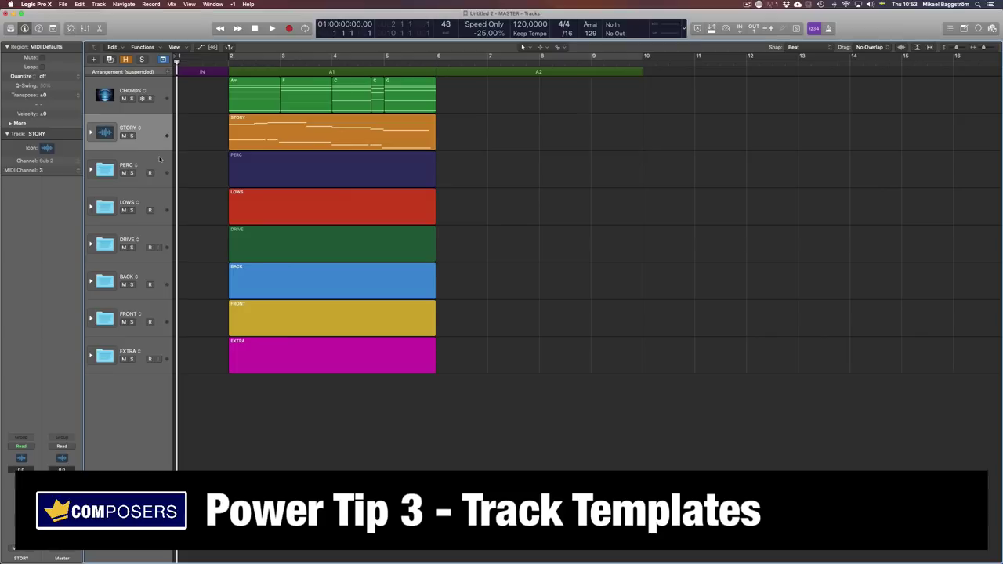
- Step the track selection from STORY down to the BACK stack and return up to PERC
key(Down)
key(Down)
key(Down)
key(Down)
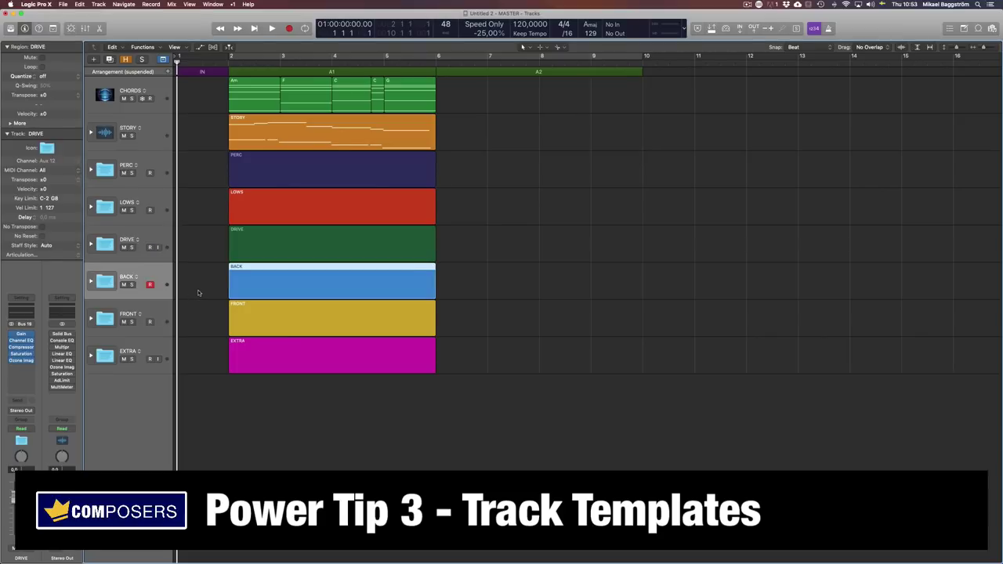
key(Up)
key(Up)
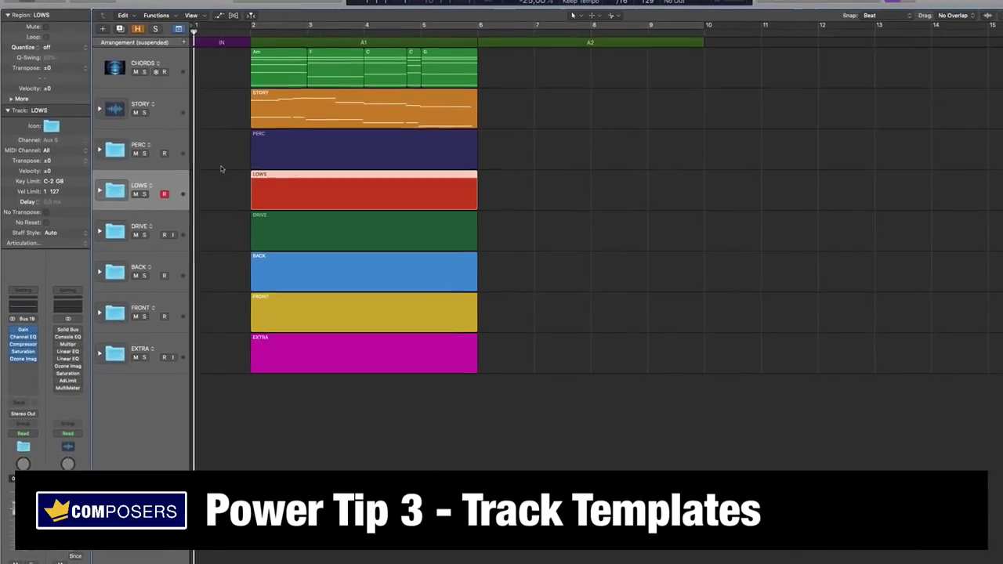
key(Up)
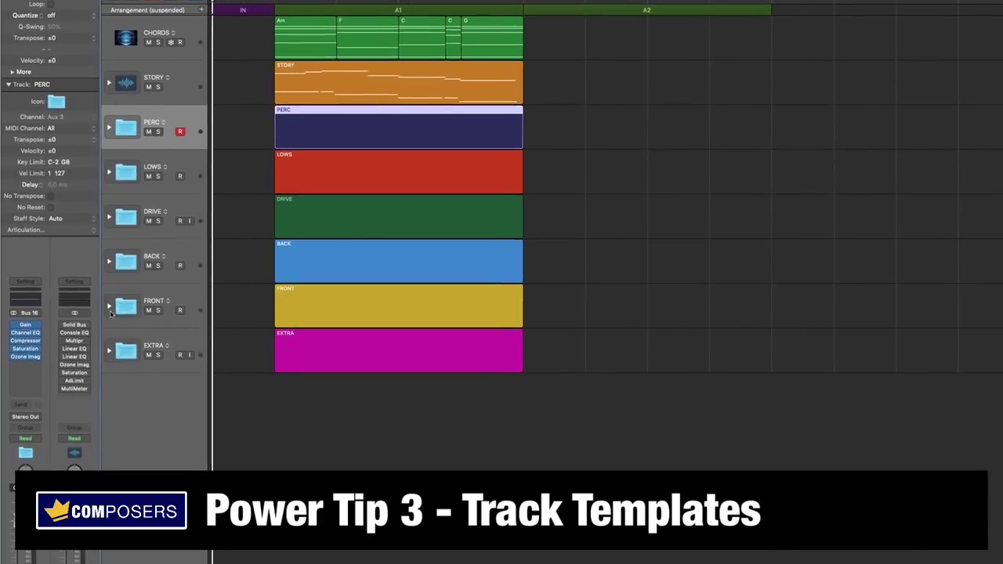
- Briefly expand and collapse the FRONT and BACK track stacks to view their contents
click(109, 306)
click(109, 306)
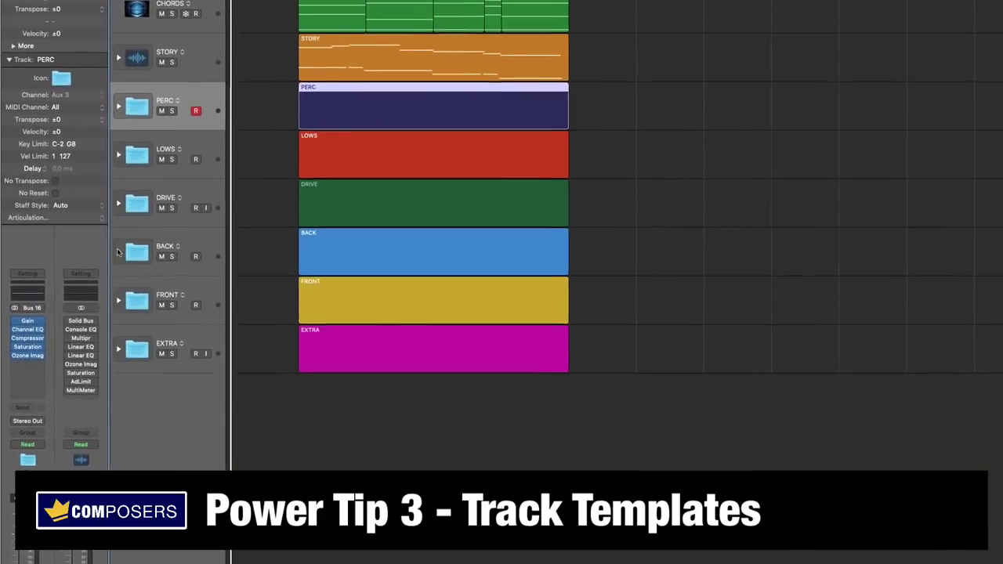
click(119, 251)
click(118, 251)
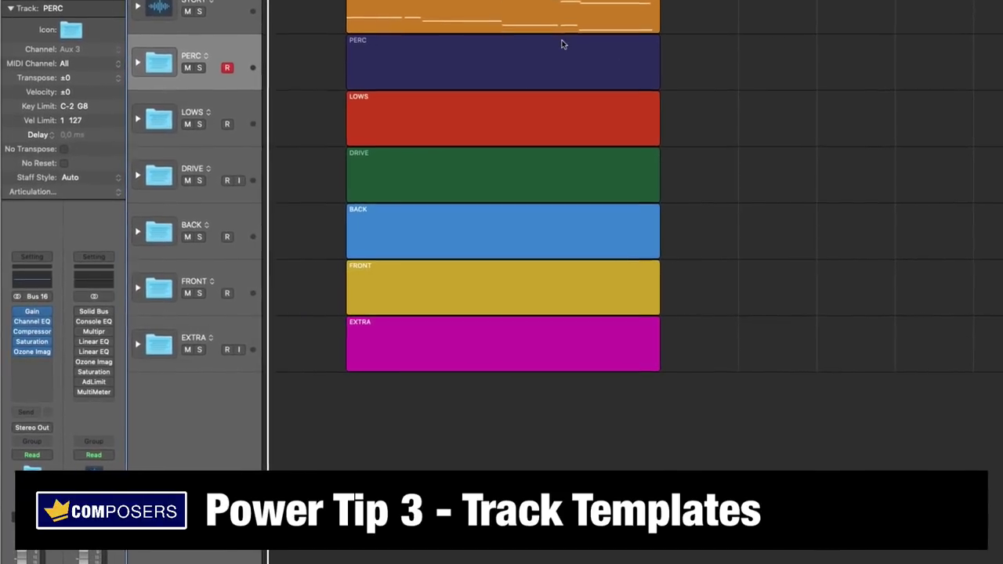
- Expand the BACK track stack and rename its first MIDI track "Grand Piano"
click(146, 221)
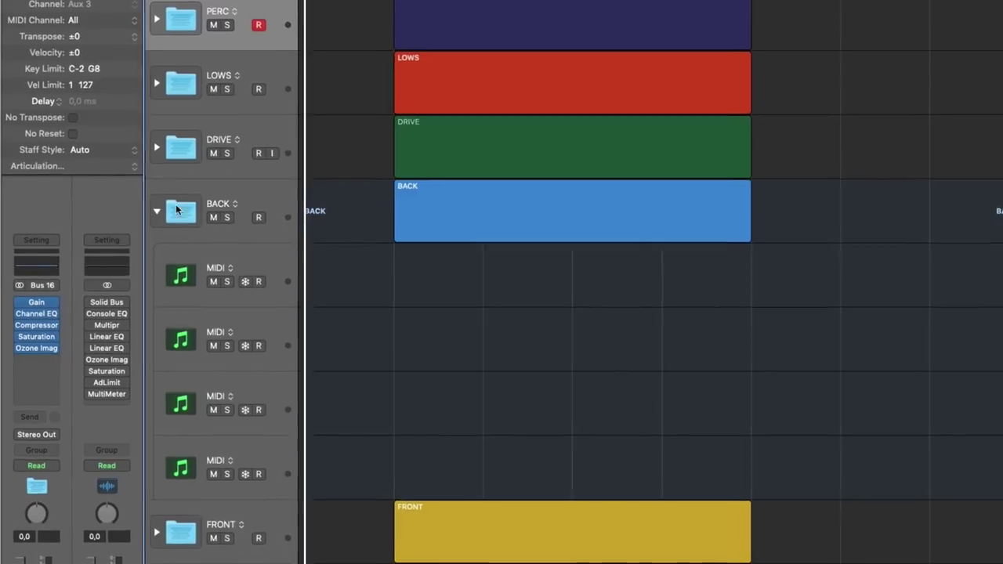
click(157, 211)
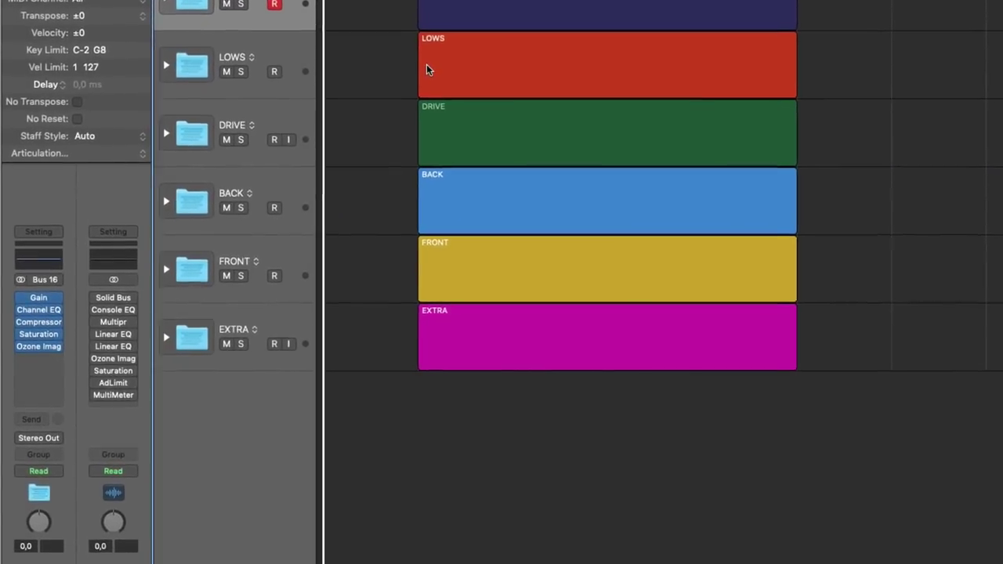
click(178, 195)
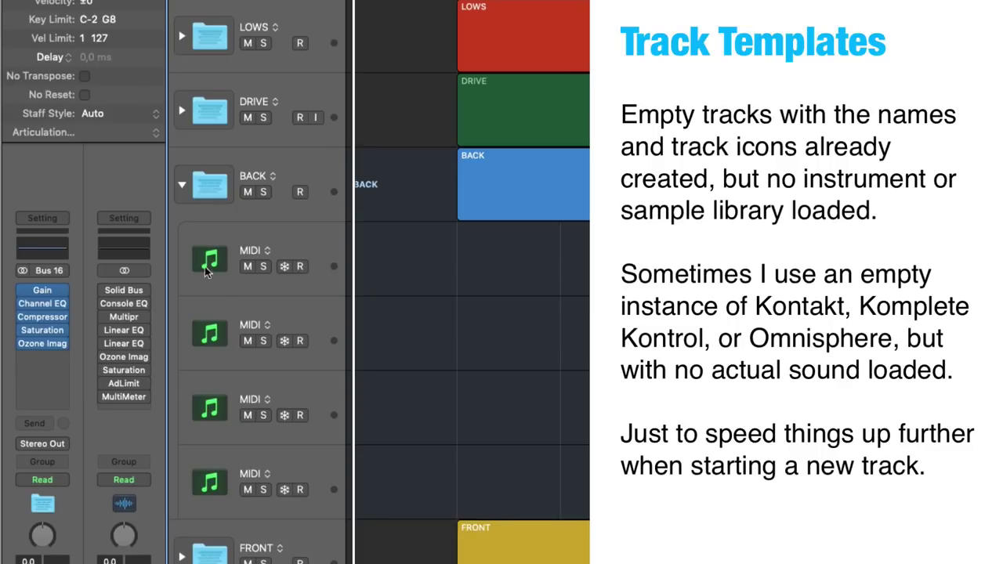
click(259, 255)
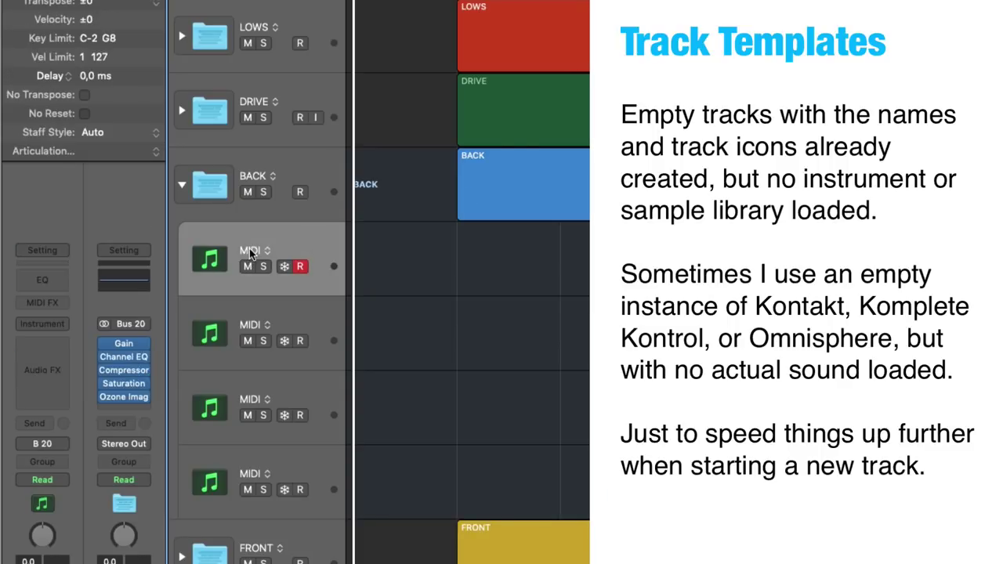
double_click(249, 248)
text(G)
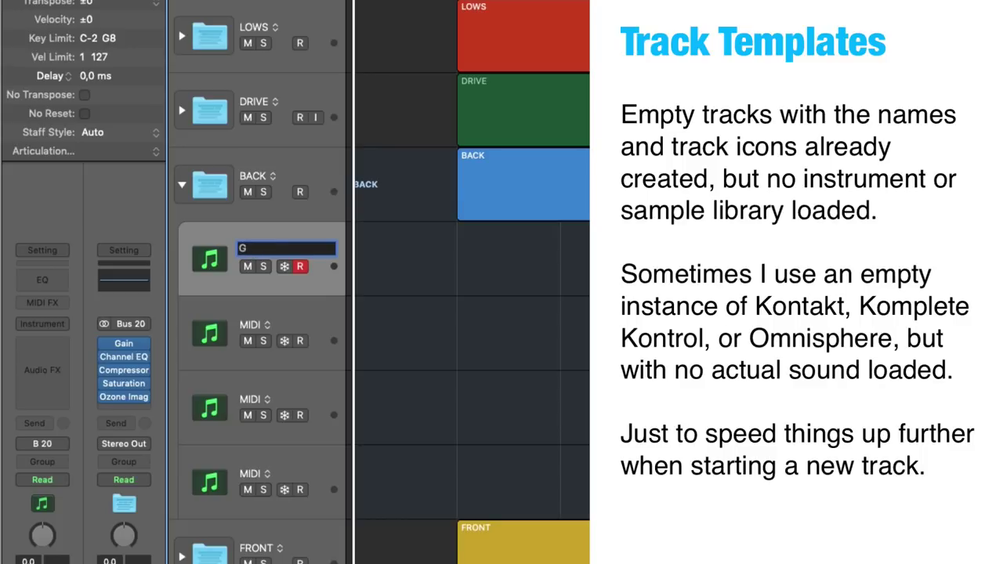
text(rand Piano)
key(Return)
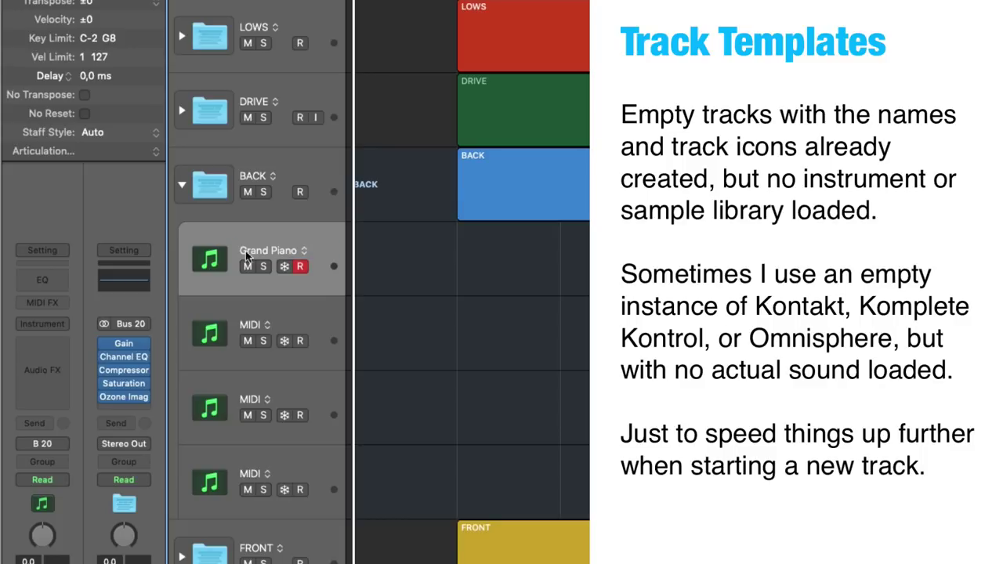
- Give the Grand Piano track the grand piano icon from the Keyboards category
click(205, 254)
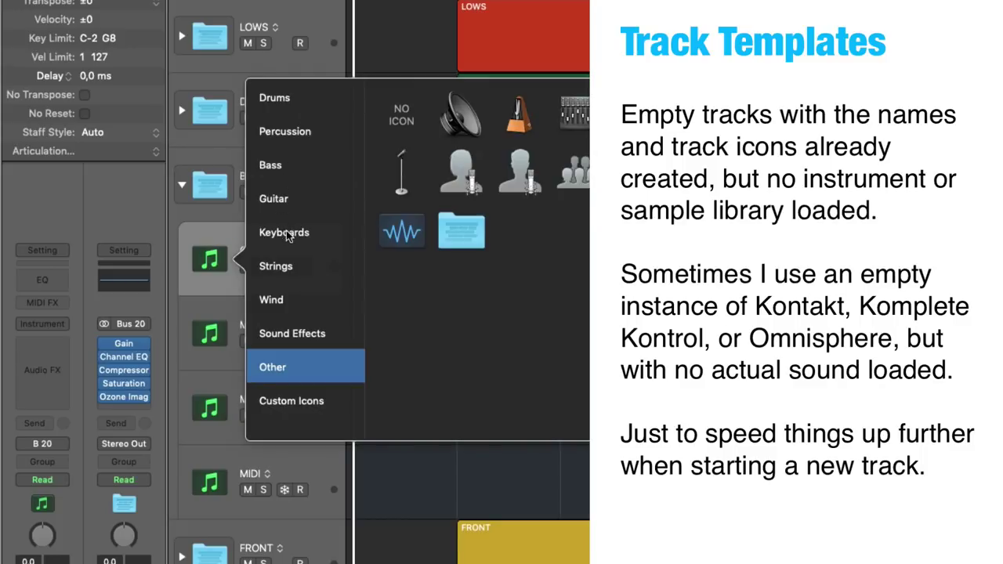
click(285, 232)
click(401, 117)
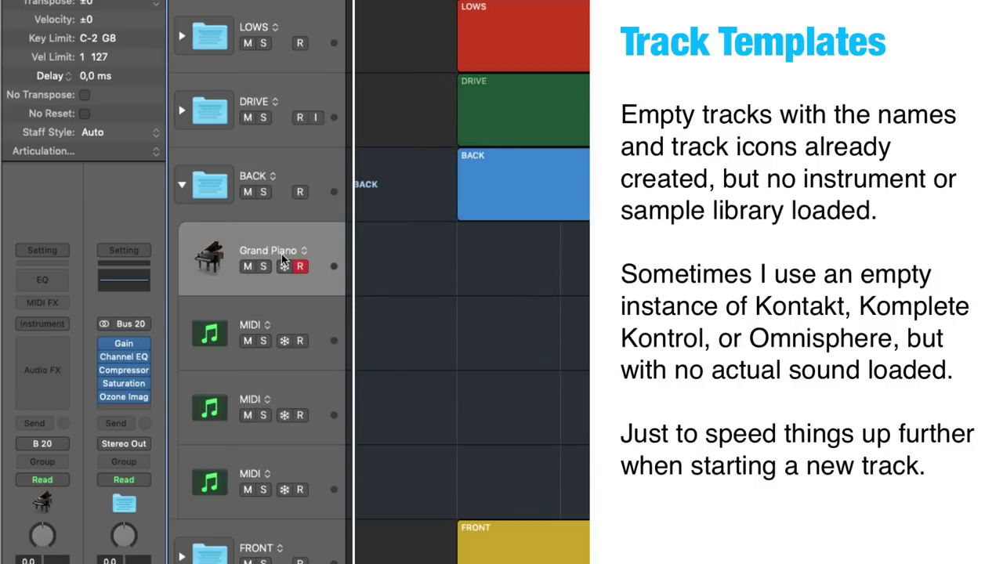
- Try to load Omnisphere as the instrument on the Grand Piano track
click(66, 325)
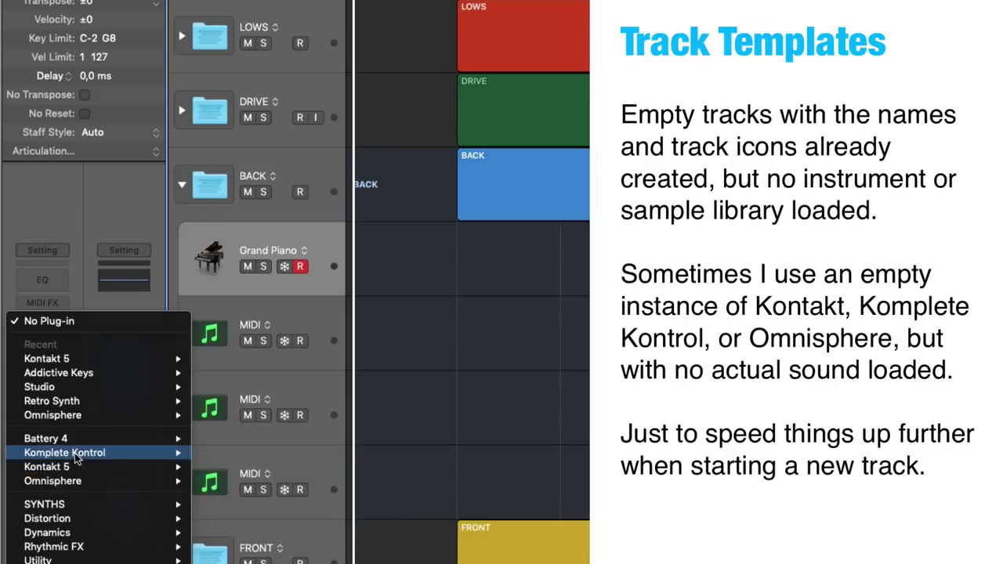
mouse_move(53, 480)
click(227, 481)
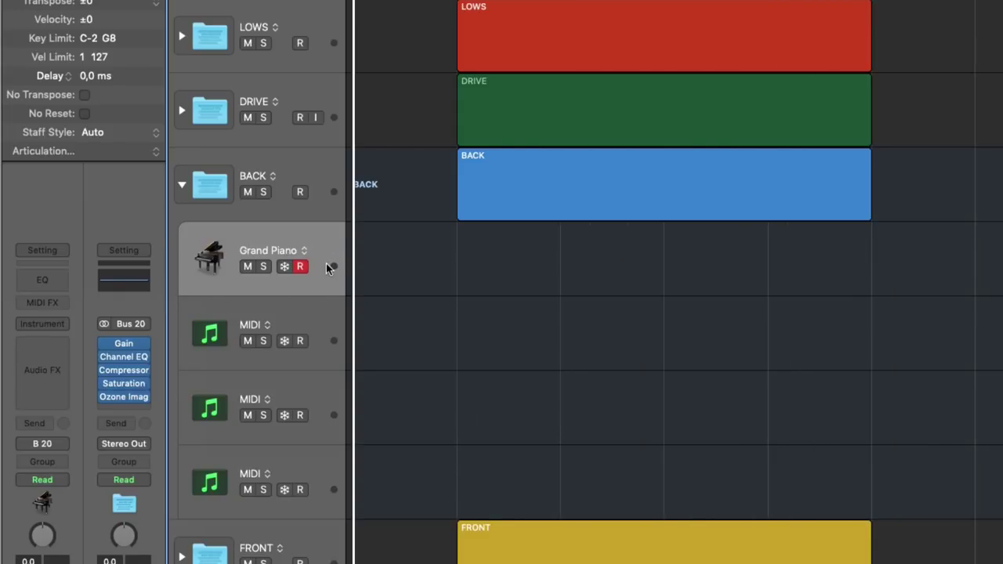
- Collapse the BACK stack and expand LOWS, stepping through its tracks from SUB BASS to PADS LOW to view their channel setup
click(183, 183)
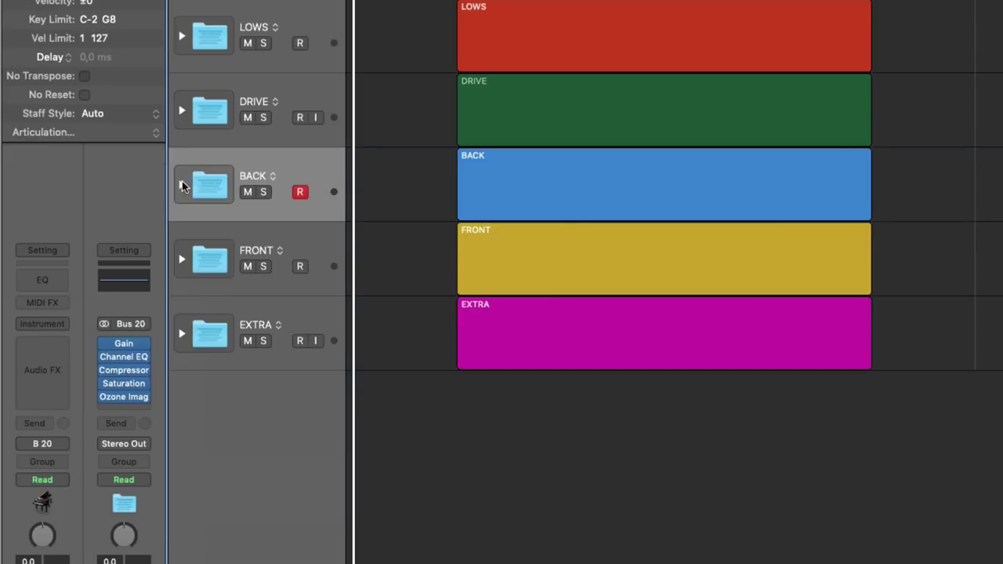
click(210, 22)
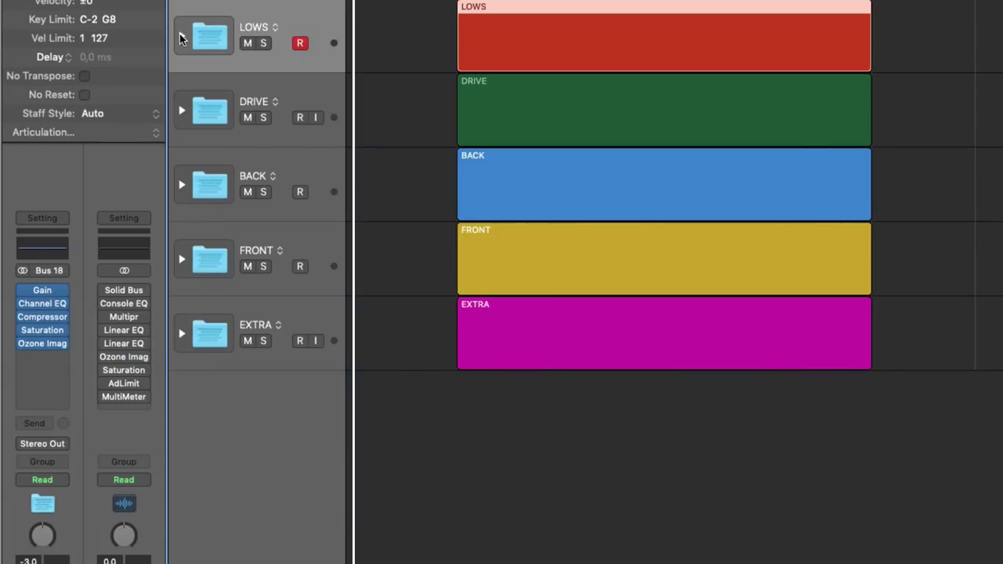
key(ctrl+Down)
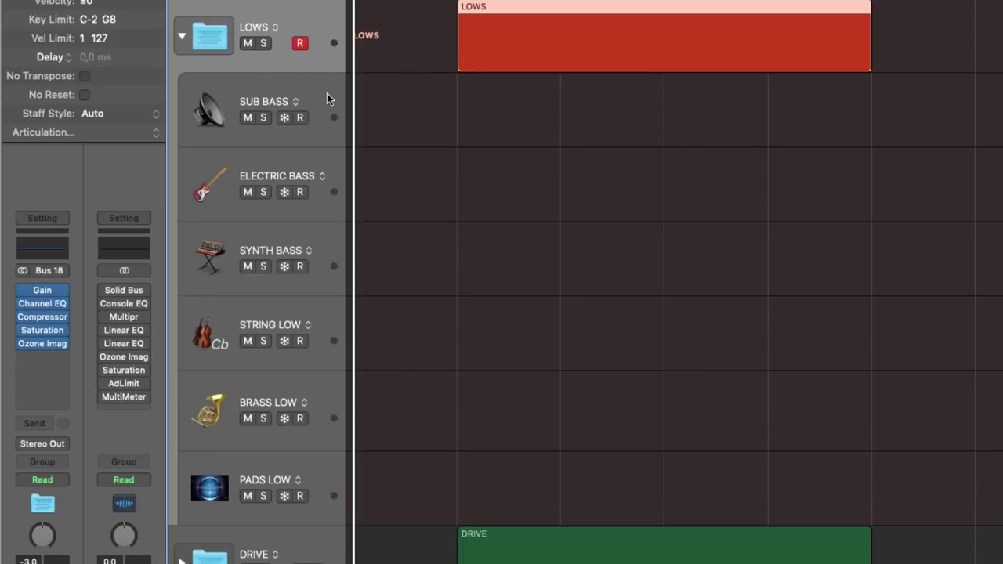
click(289, 95)
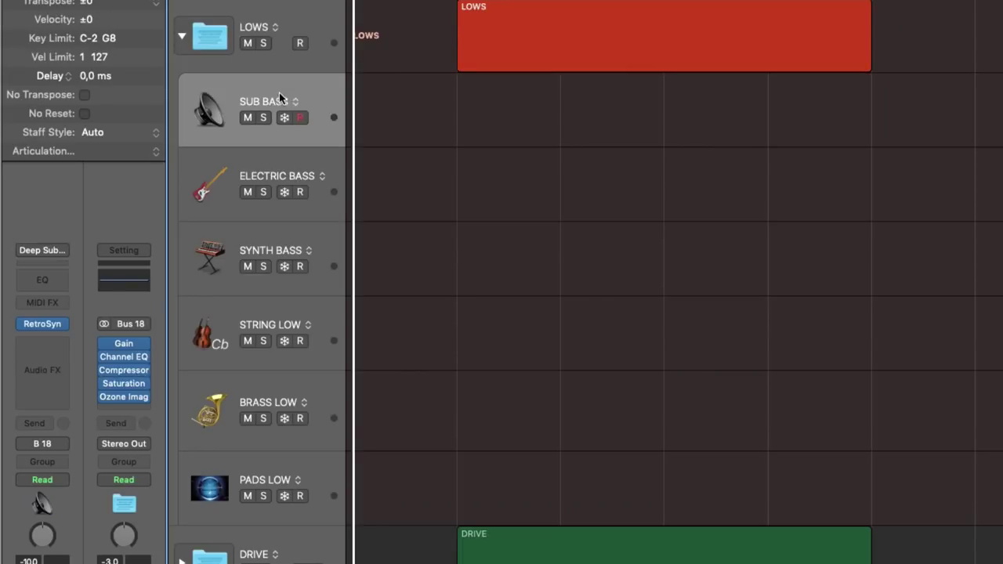
click(314, 168)
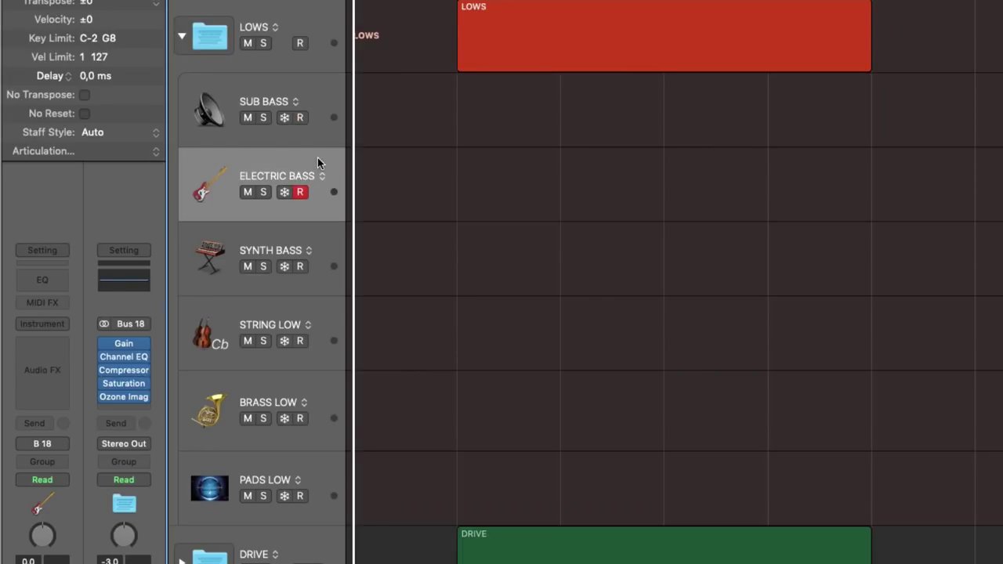
click(324, 225)
click(328, 316)
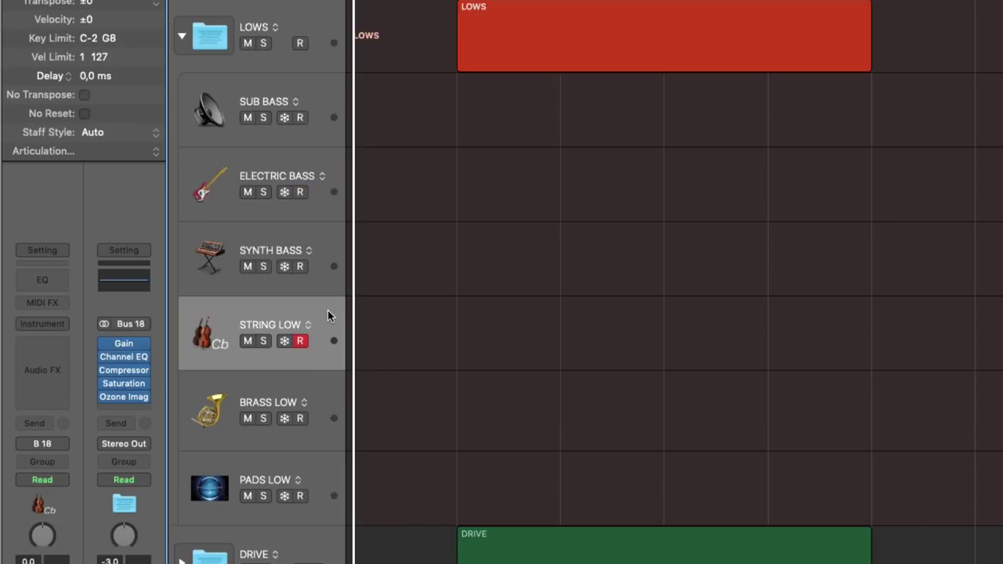
click(255, 377)
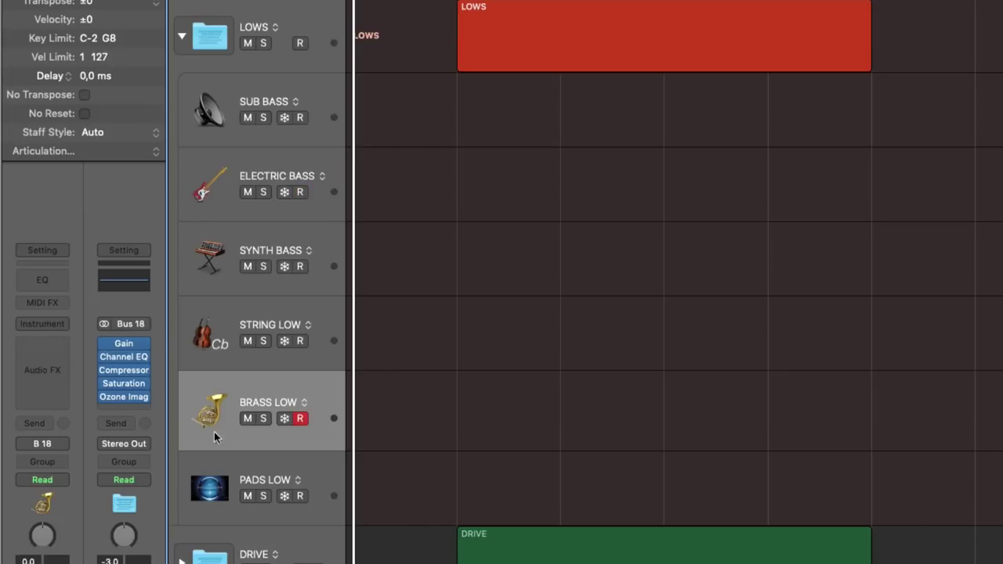
click(322, 492)
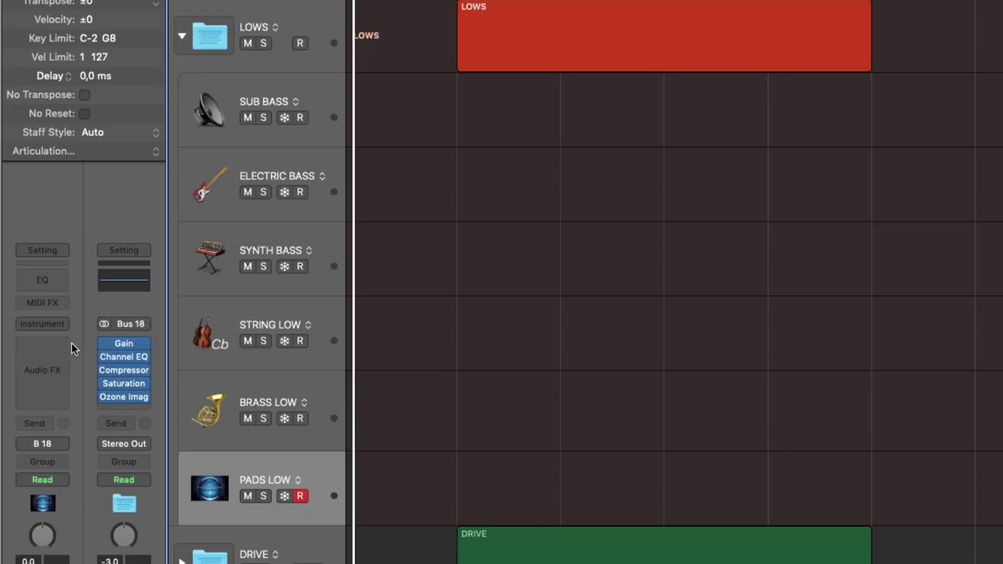
- Browse the instrument plug-ins available for the PADS LOW track, down to Omnisphere
click(59, 323)
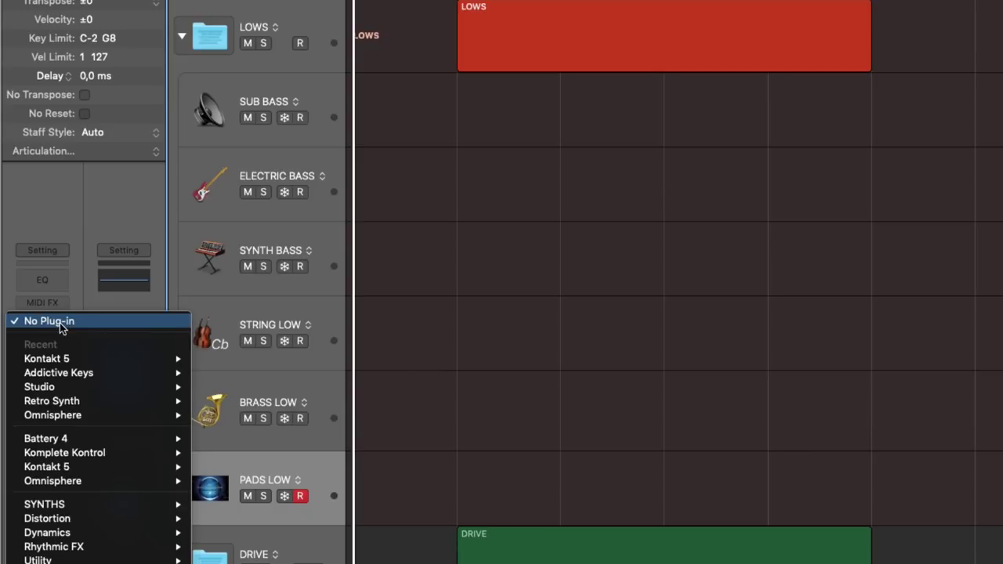
click(60, 413)
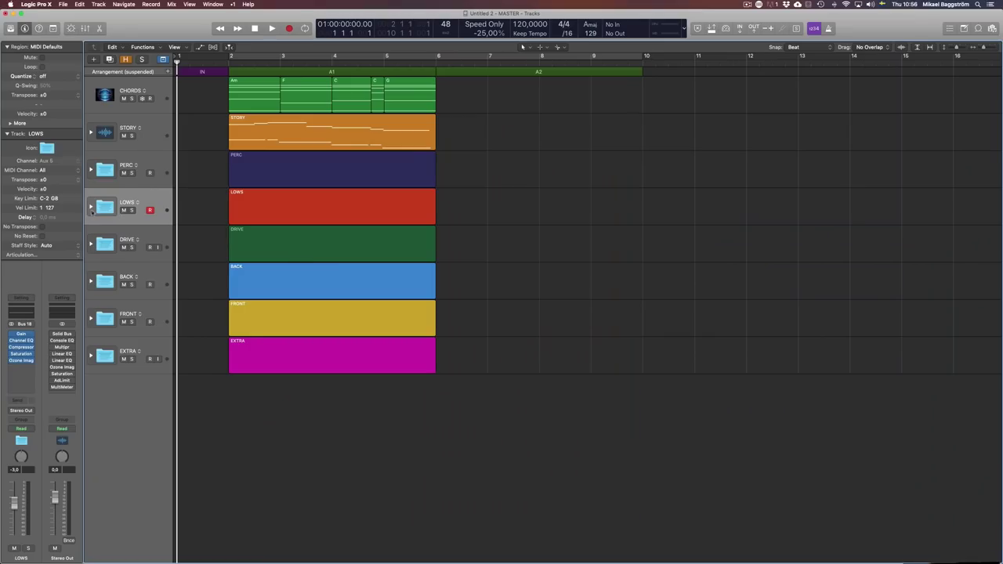
- Expand the LOWS stack again, step from SUB BASS to BRASS LOW and back up, and collapse the stack
click(90, 206)
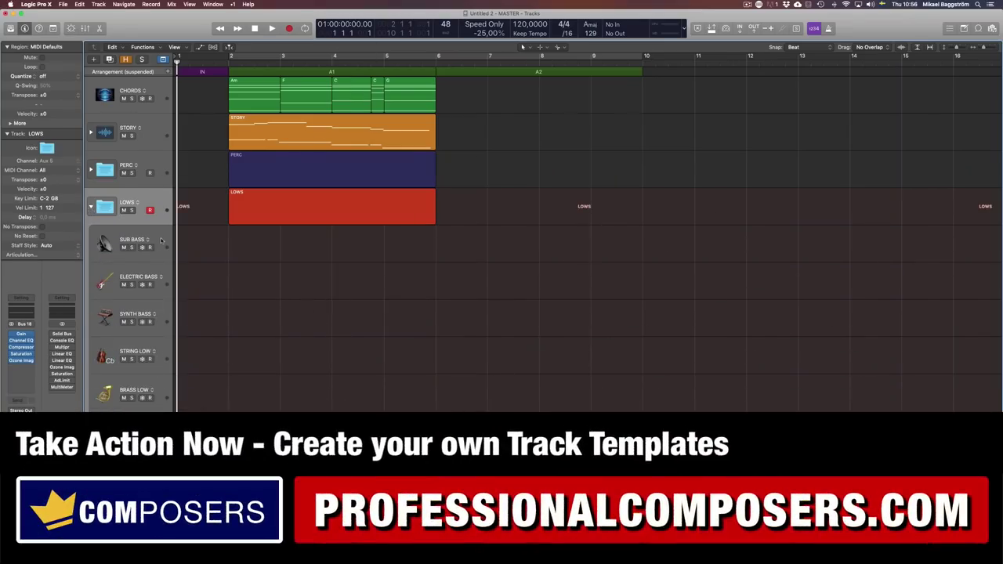
click(161, 243)
click(163, 281)
click(166, 317)
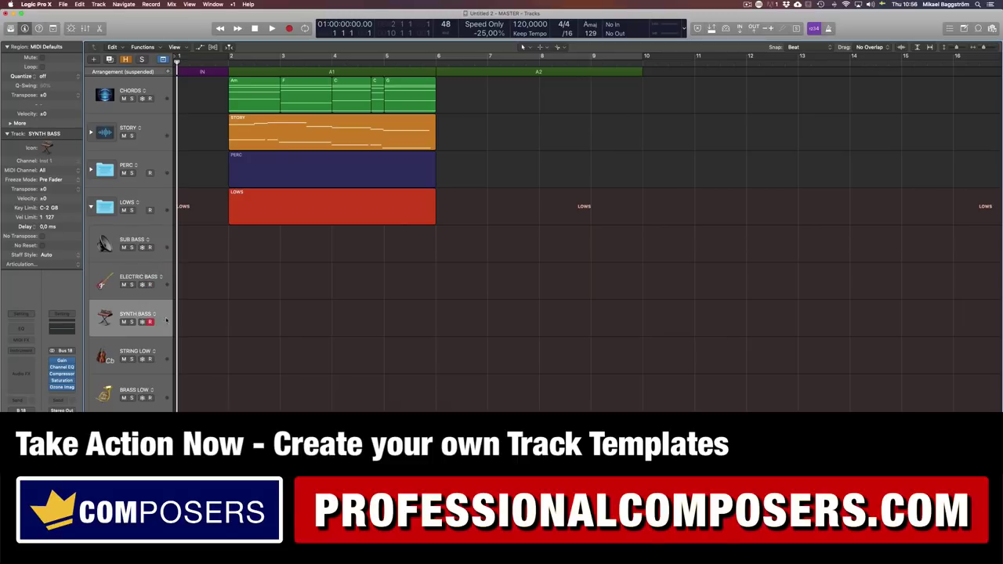
click(167, 355)
click(157, 392)
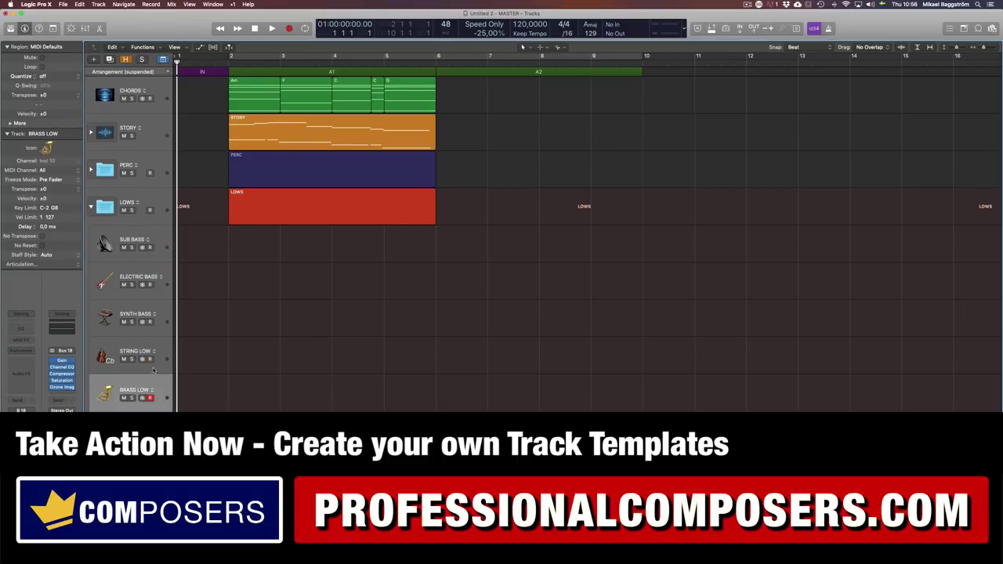
click(117, 281)
click(102, 243)
click(90, 208)
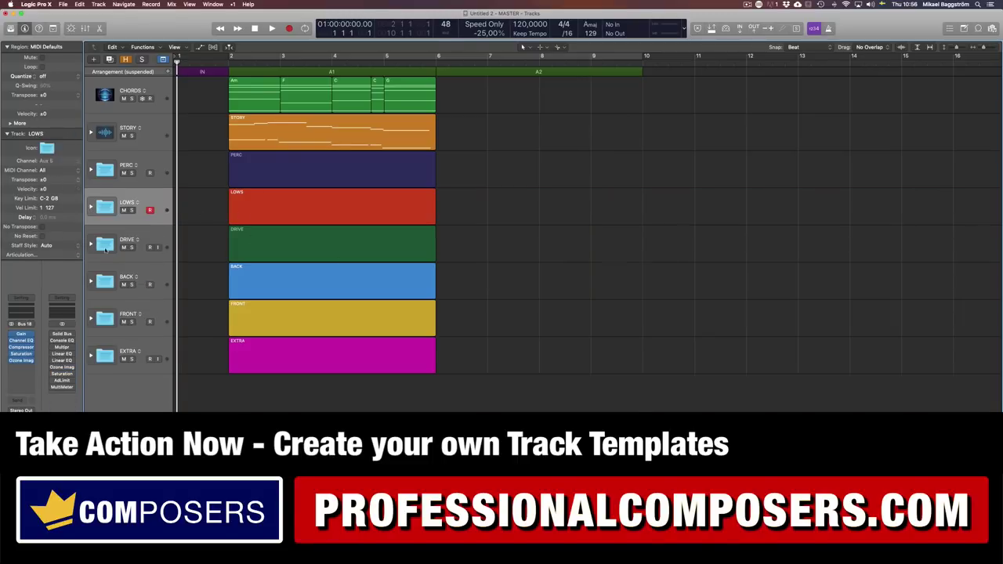
- Expand the DRIVE stack, view the channel setup of the GUITAR (Rhythm) track, and collapse the stack
click(90, 245)
click(112, 276)
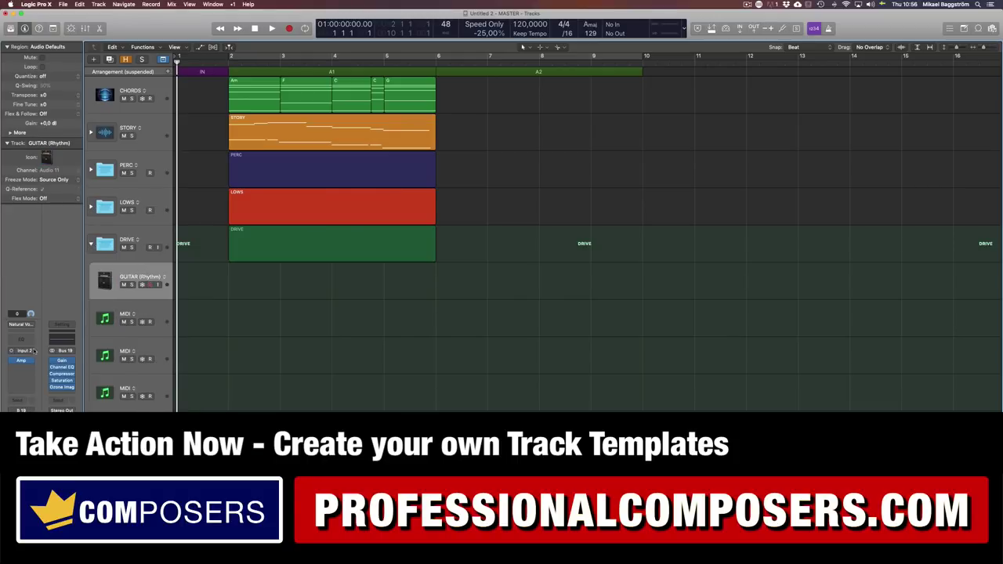
click(91, 244)
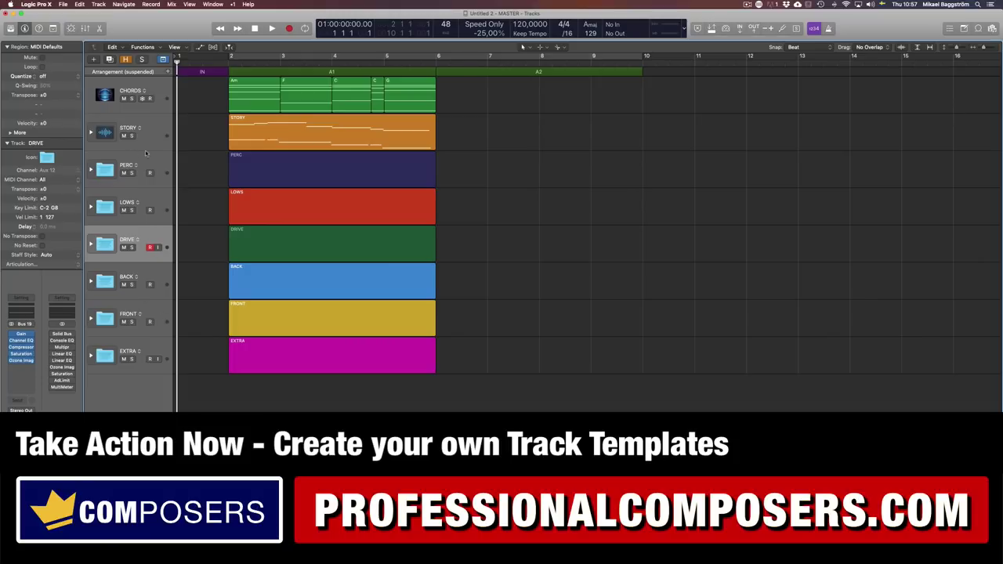
click(204, 218)
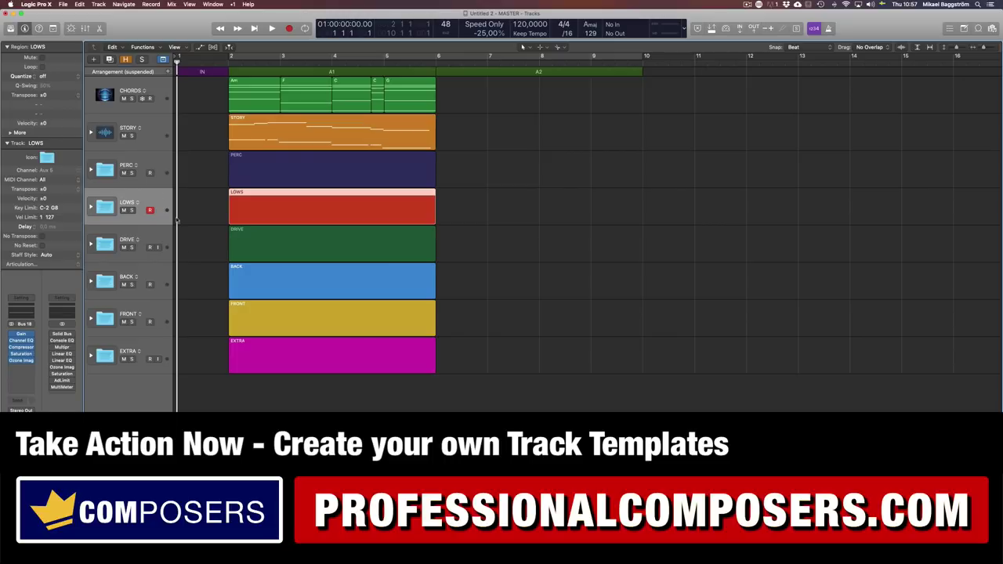
click(160, 159)
click(92, 207)
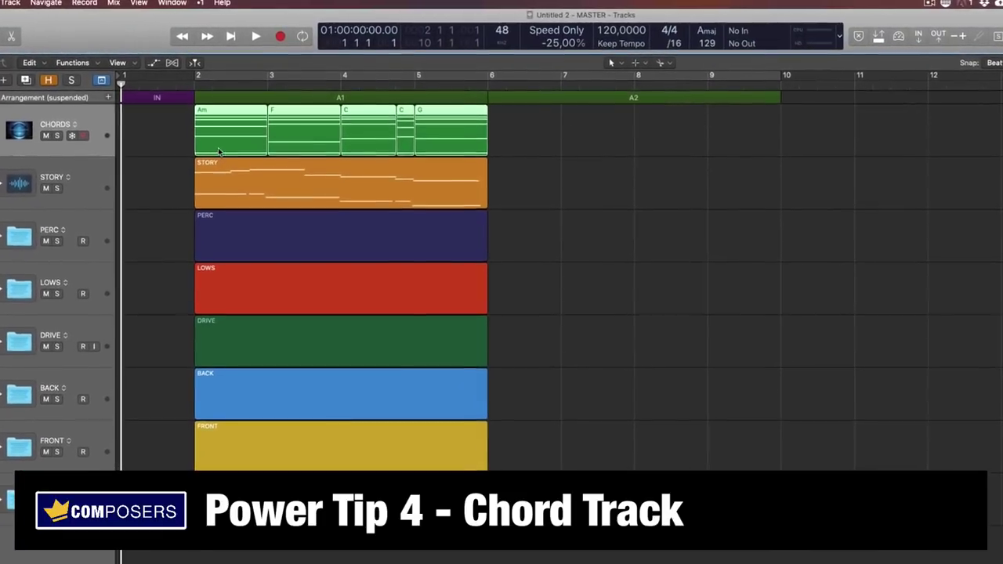
- Briefly view the STORY region's notes in the Piano Roll, and step through the Am, F and C regions on the CHORDS track
double_click(439, 190)
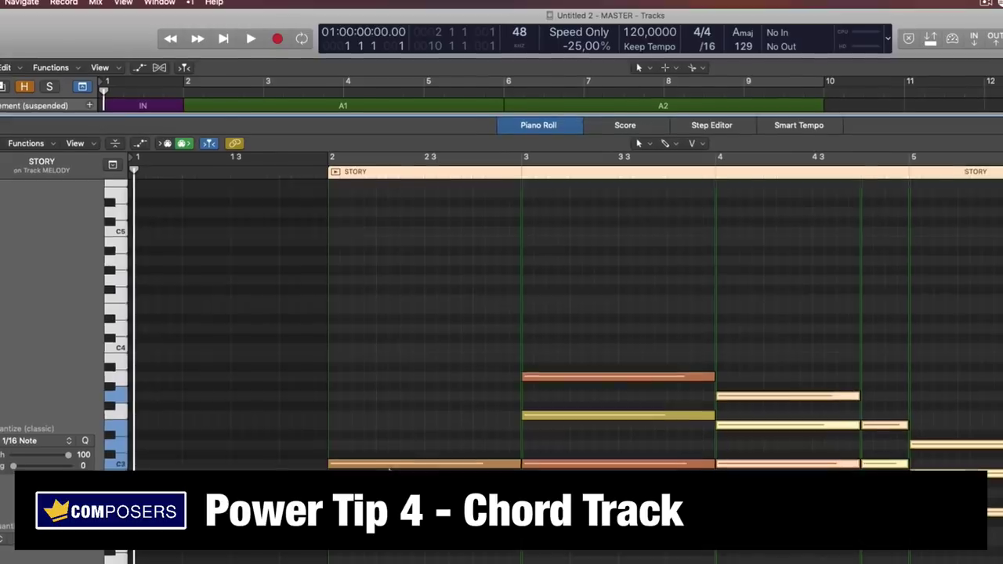
key(e)
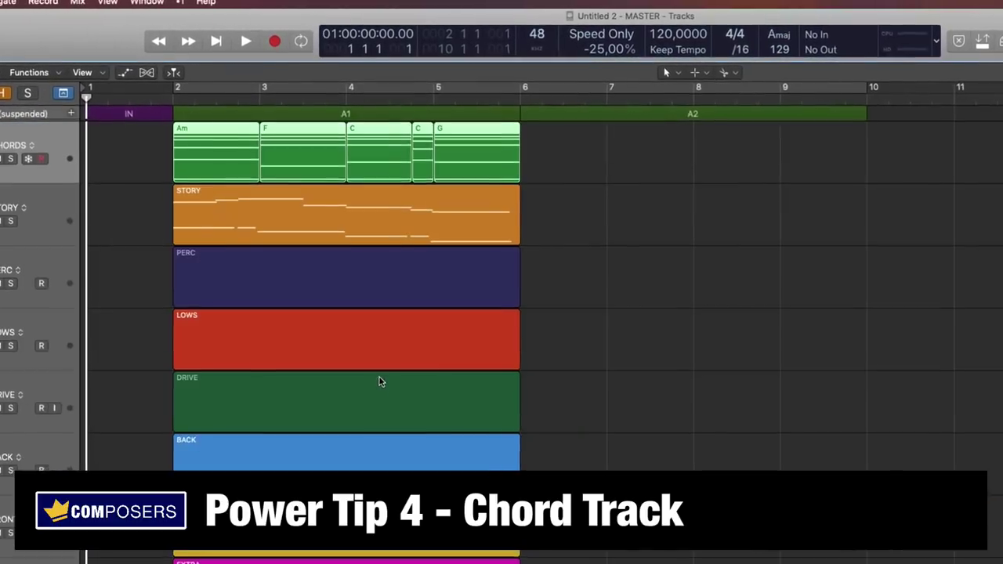
click(173, 147)
click(302, 151)
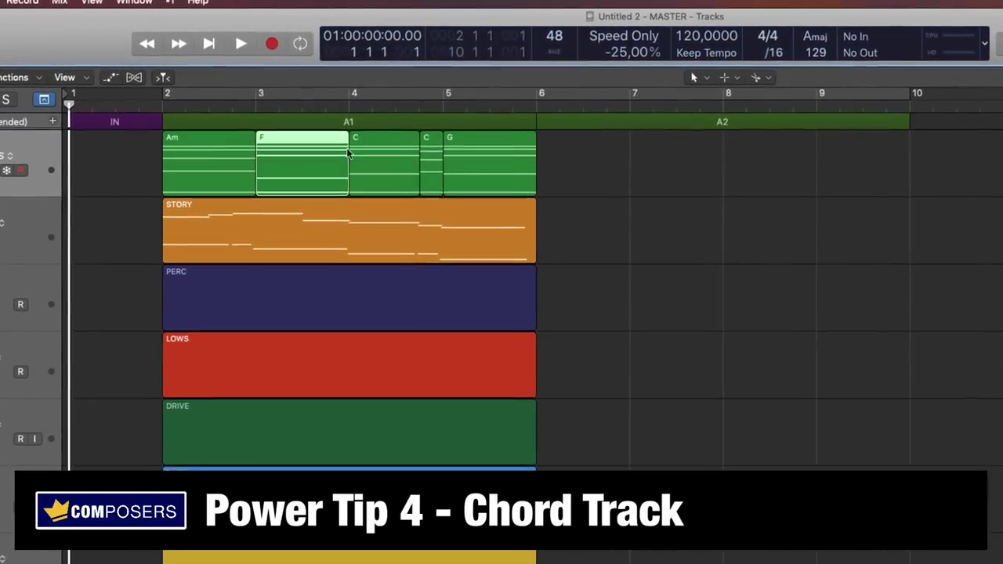
click(387, 150)
click(427, 150)
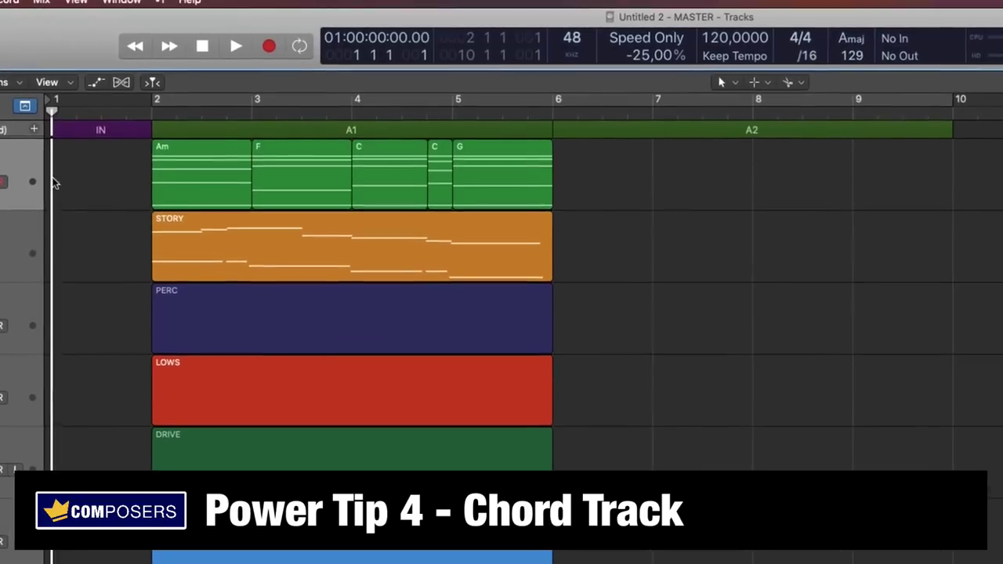
click(178, 238)
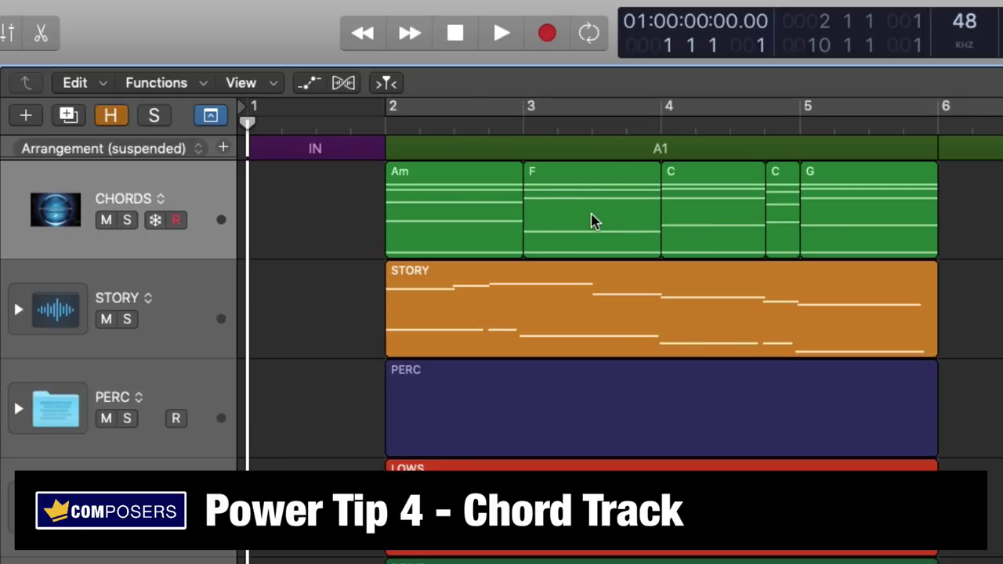
- Select the chord regions on the CHORDS track one after another, from Am through F and C to G
click(465, 217)
click(605, 212)
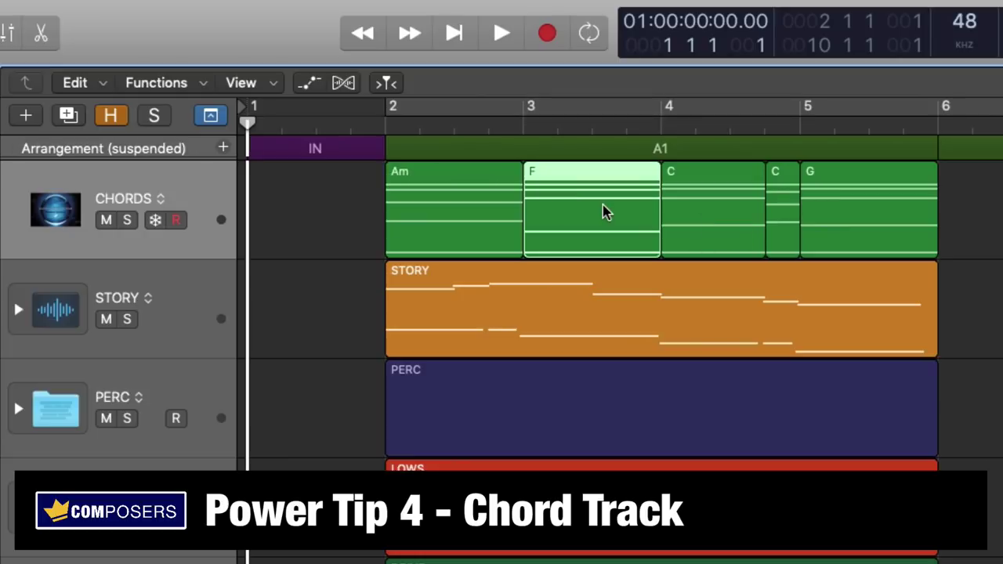
click(755, 192)
click(866, 191)
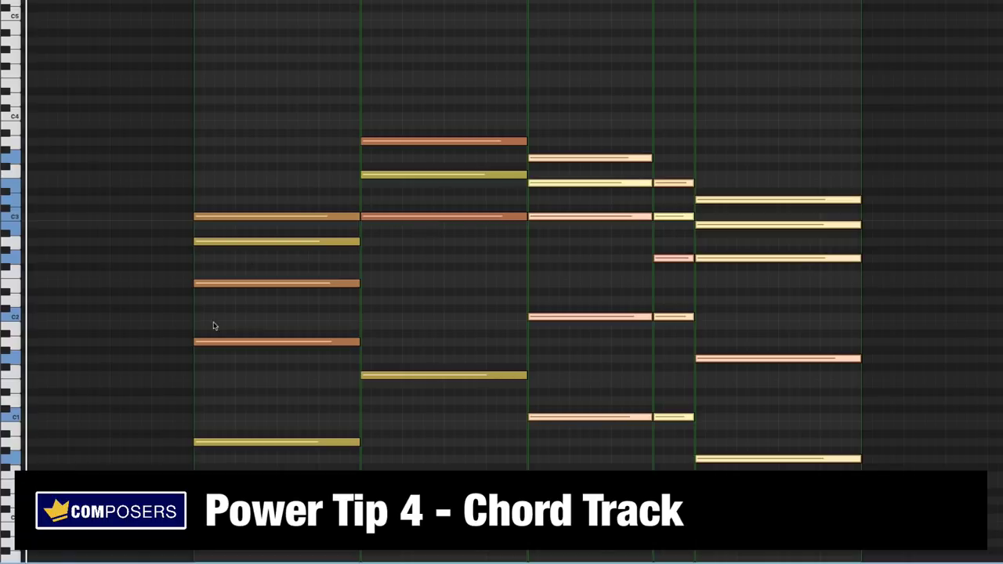
- Step through the CHORDS track's regions from Am to G, and view and close its Captain Chords plug-in
scroll(228, 321, down, 2)
scroll(241, 318, down, 3)
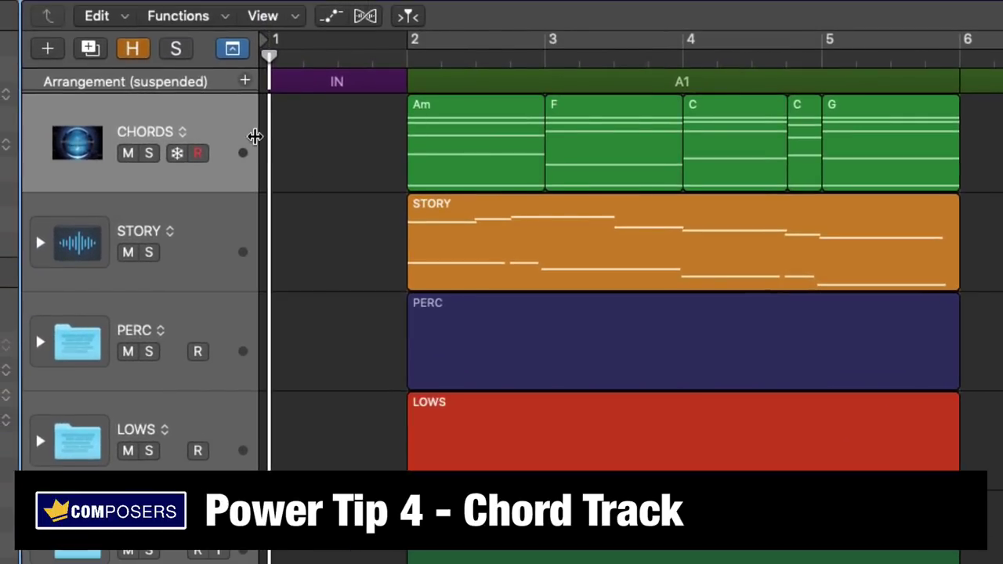
click(223, 109)
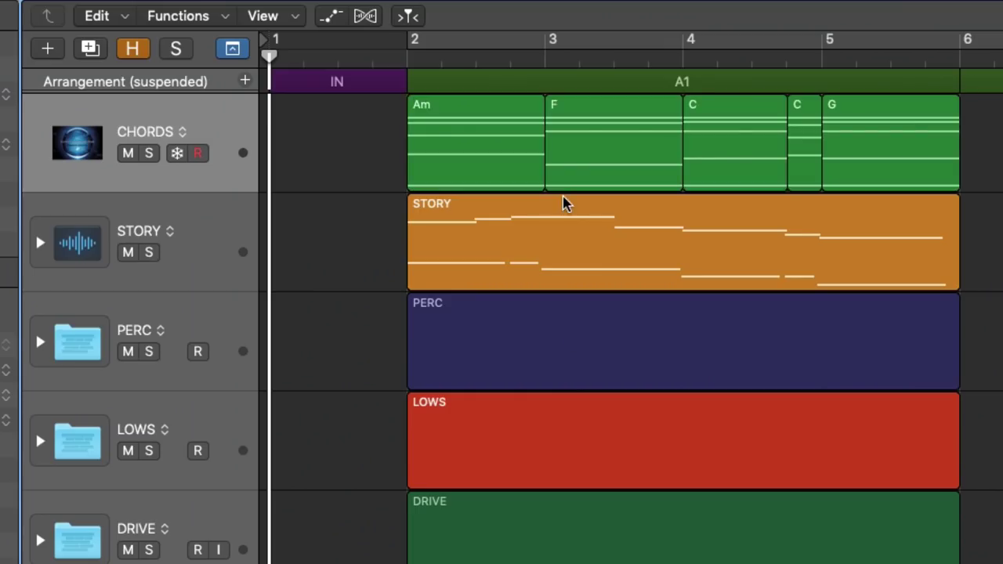
click(510, 139)
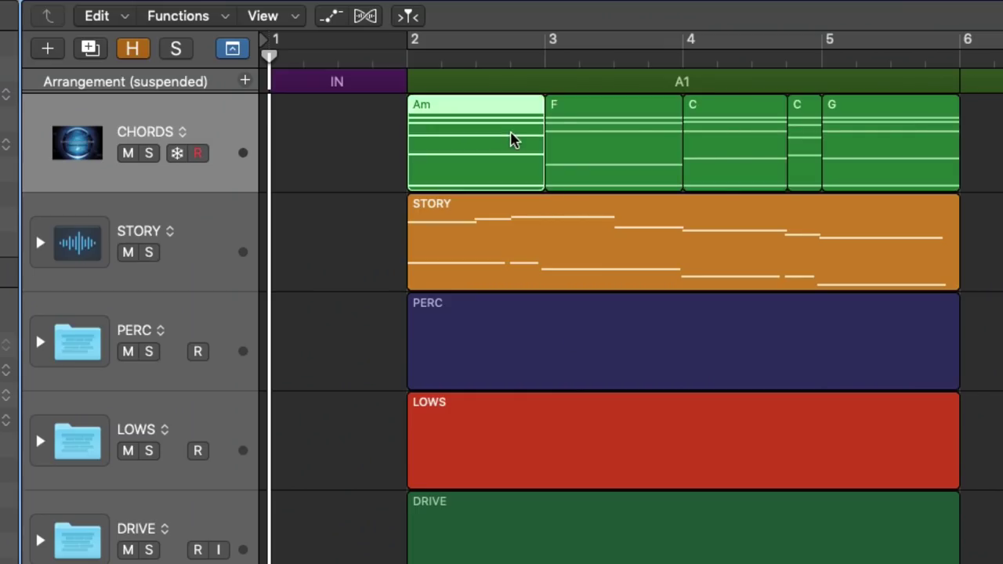
click(637, 139)
click(768, 128)
click(815, 127)
click(862, 129)
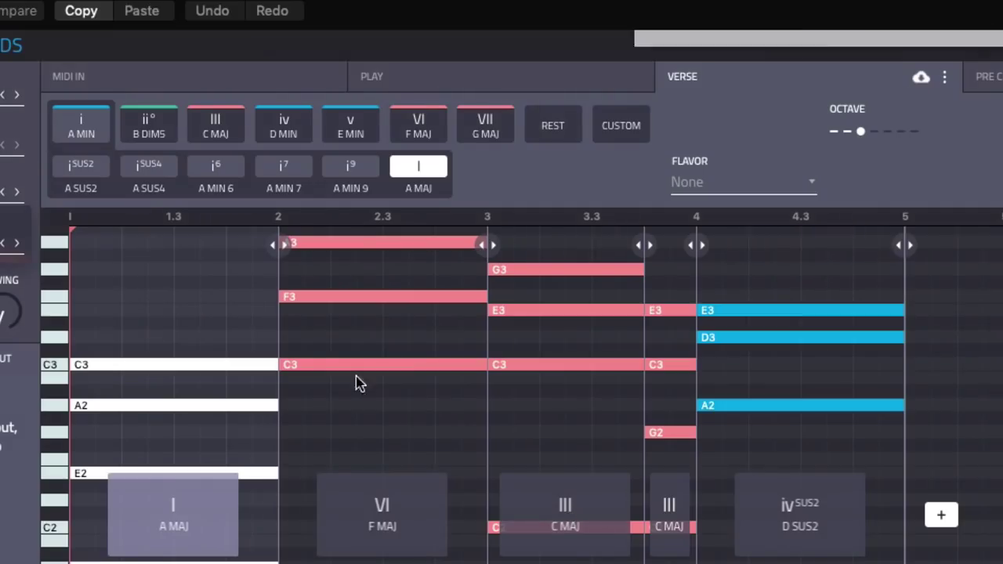
click(889, 135)
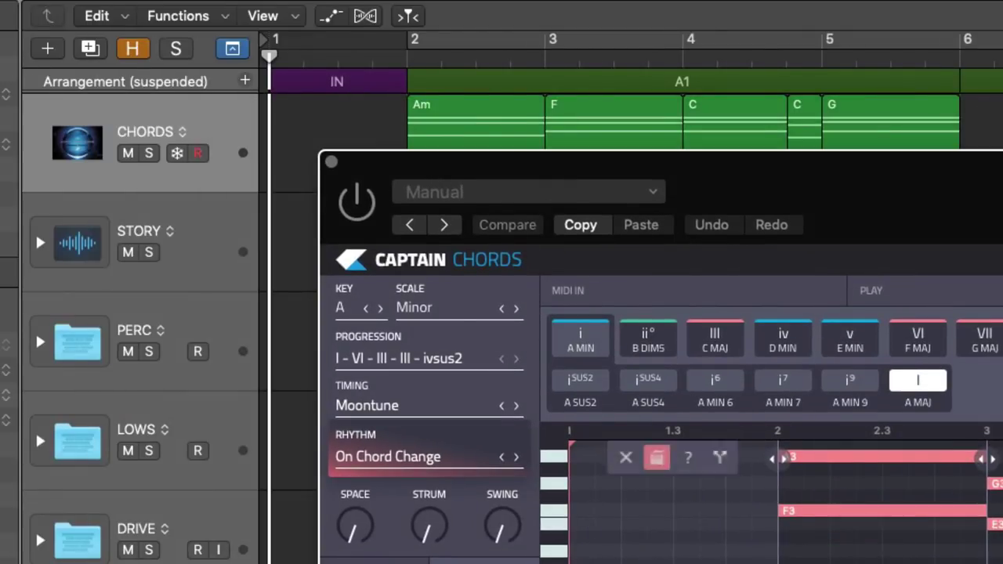
click(332, 161)
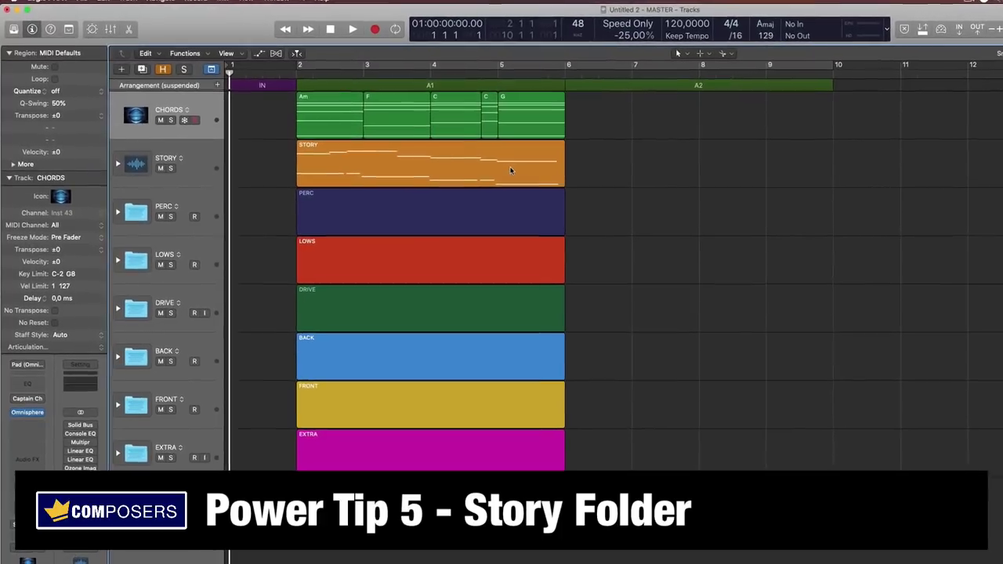
- Expand the STORY stack, step through RHYTHM, HARMONY and MELODY, and select these three stacks together
click(216, 173)
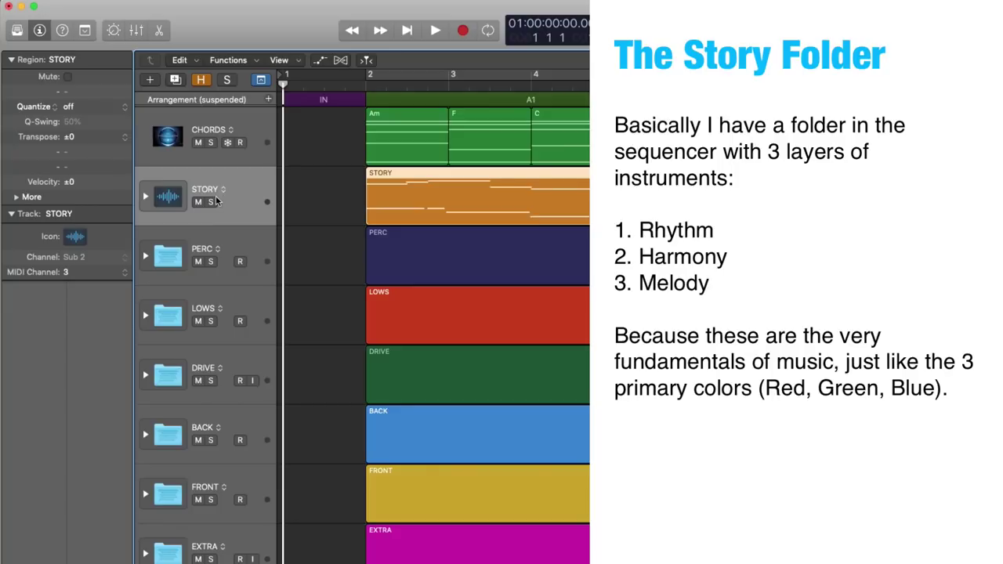
click(146, 197)
click(250, 302)
click(259, 356)
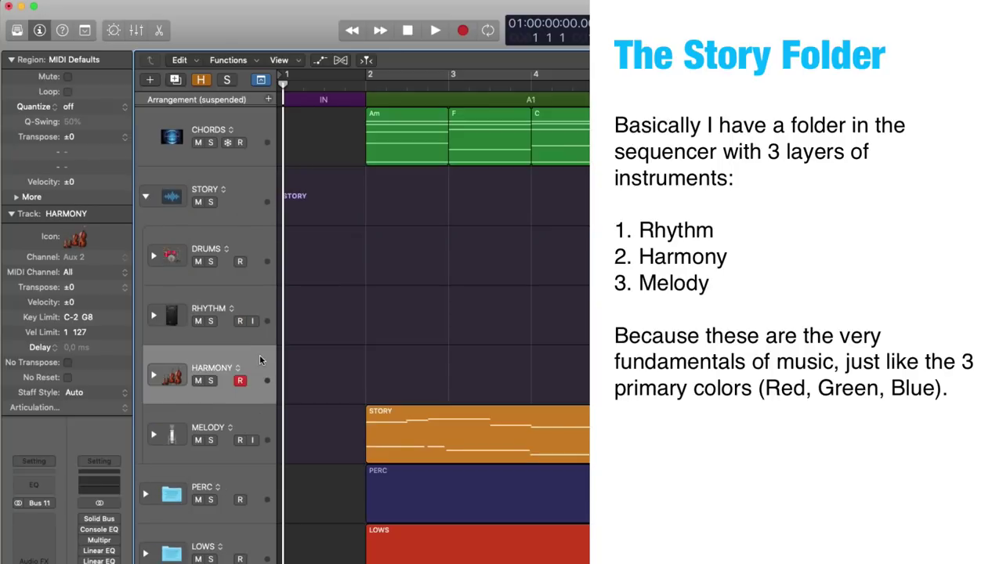
click(262, 422)
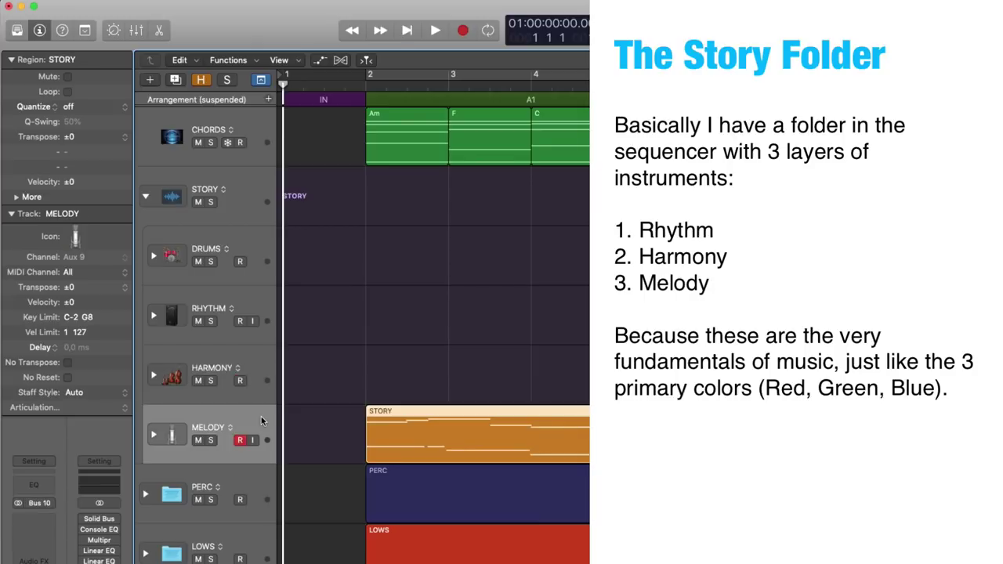
shift+click(251, 306)
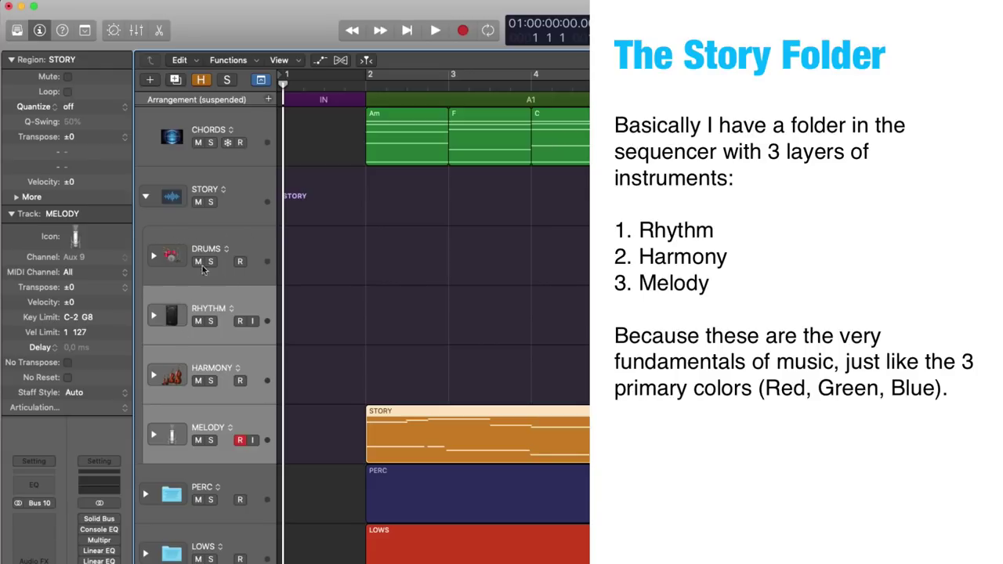
- Alternate the selection between the DRUMS and RHYTHM stacks inside the STORY folder
click(177, 246)
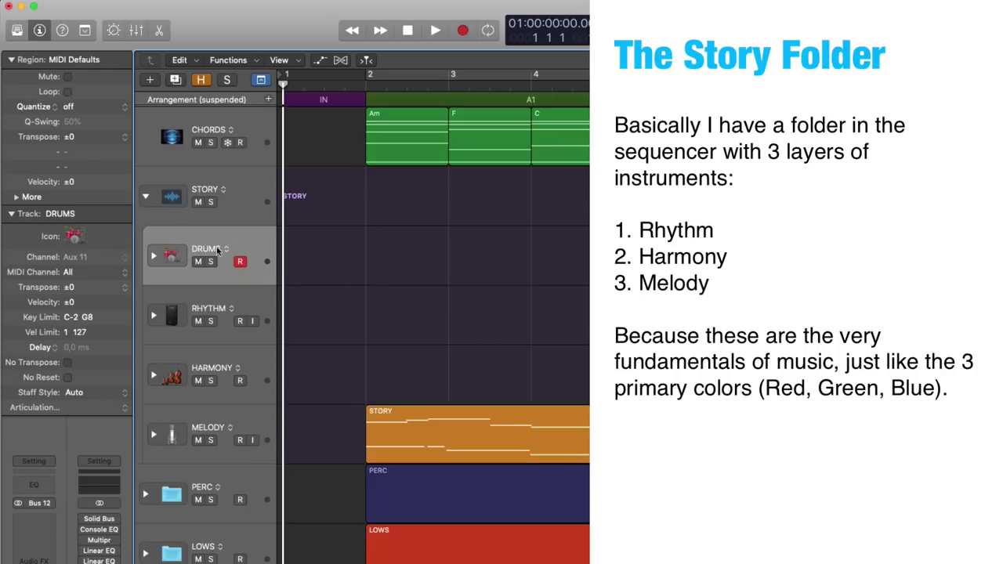
click(212, 302)
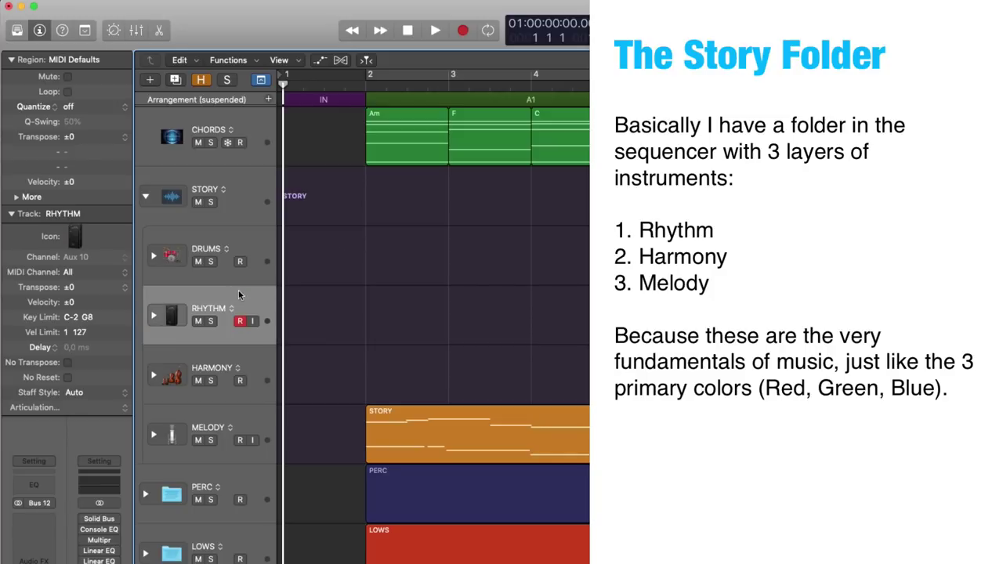
click(253, 240)
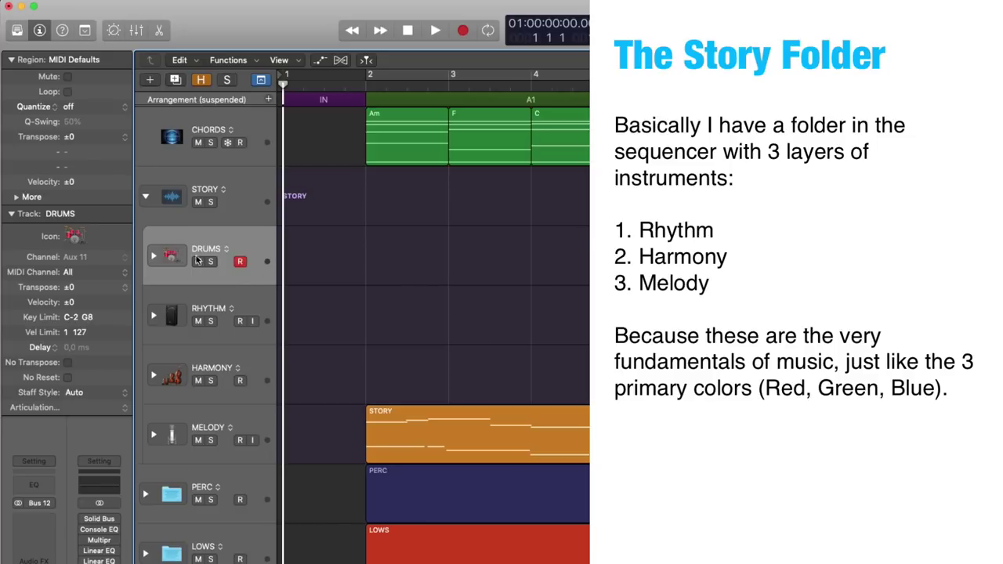
click(235, 301)
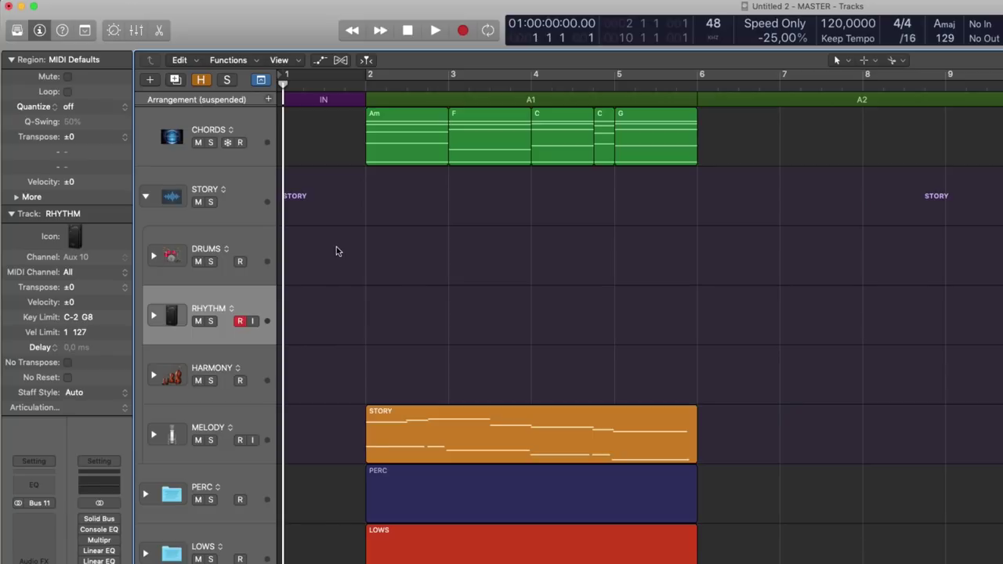
- Expand the DRUMS stack, step through its DRUMKIT and ACCENTS tracks, and collapse it again
click(260, 241)
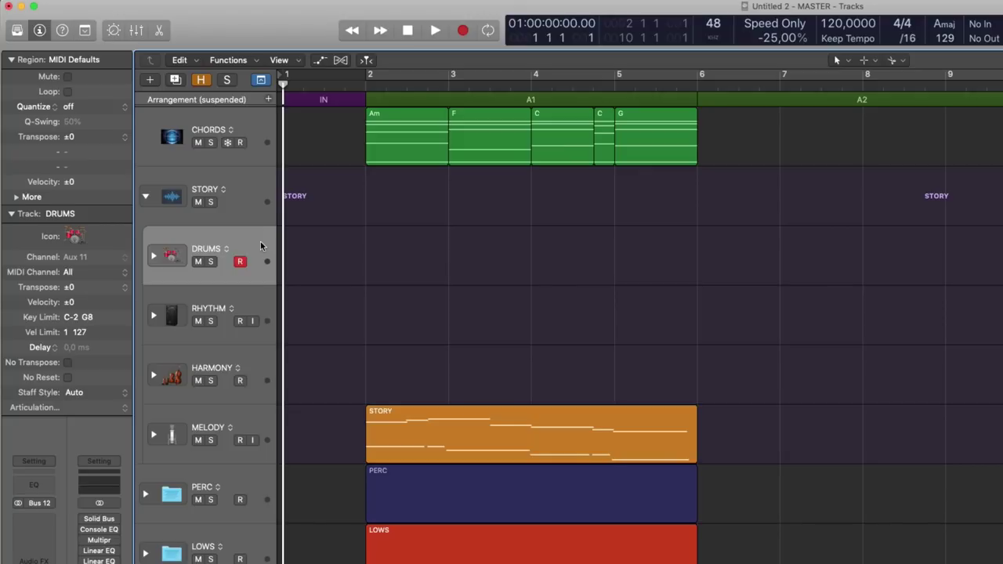
click(153, 257)
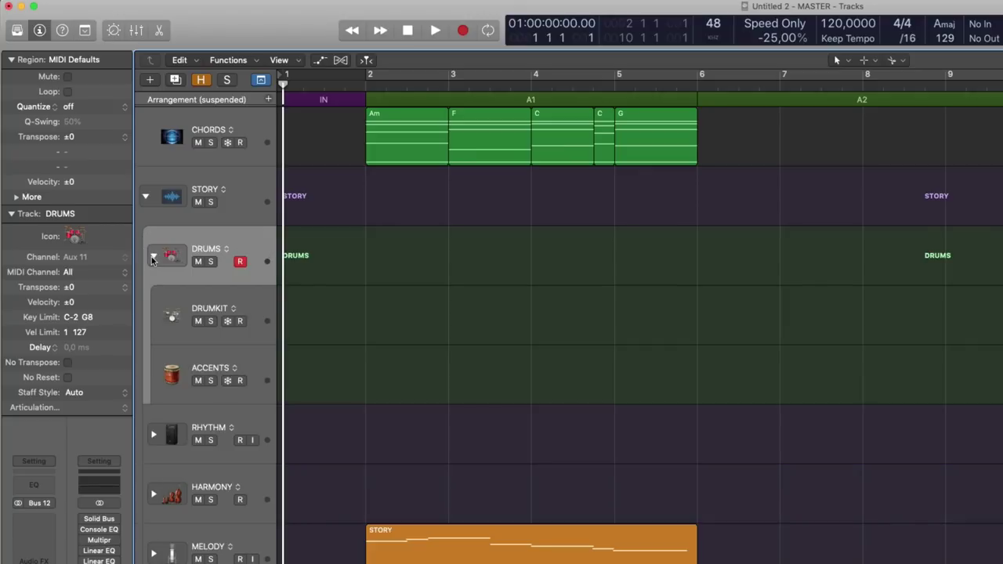
double_click(261, 302)
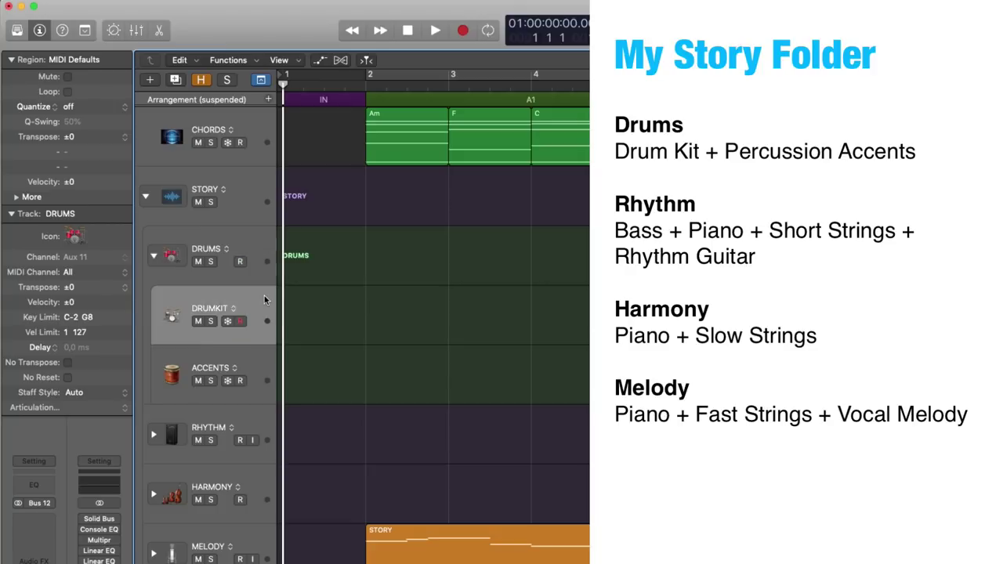
click(251, 358)
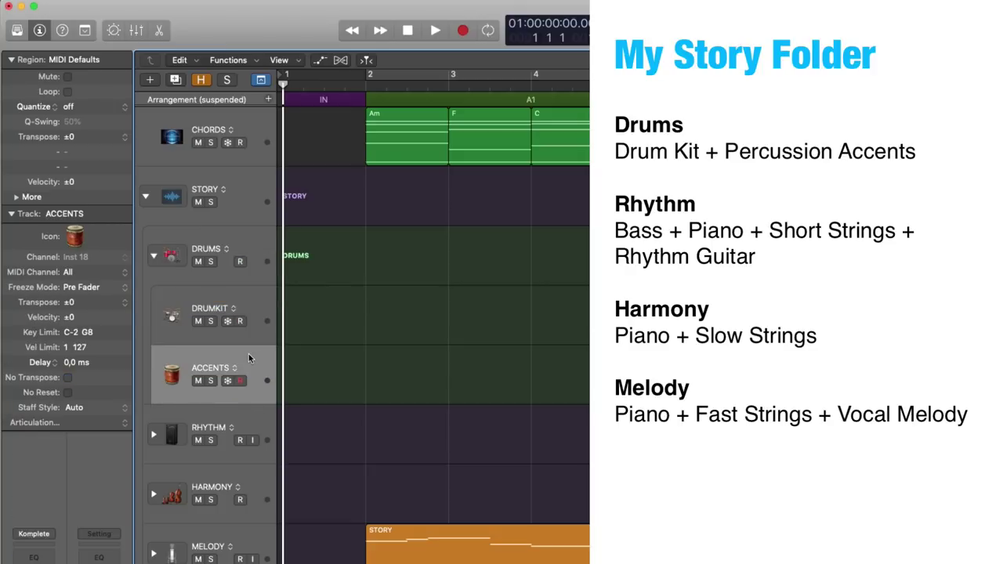
click(154, 257)
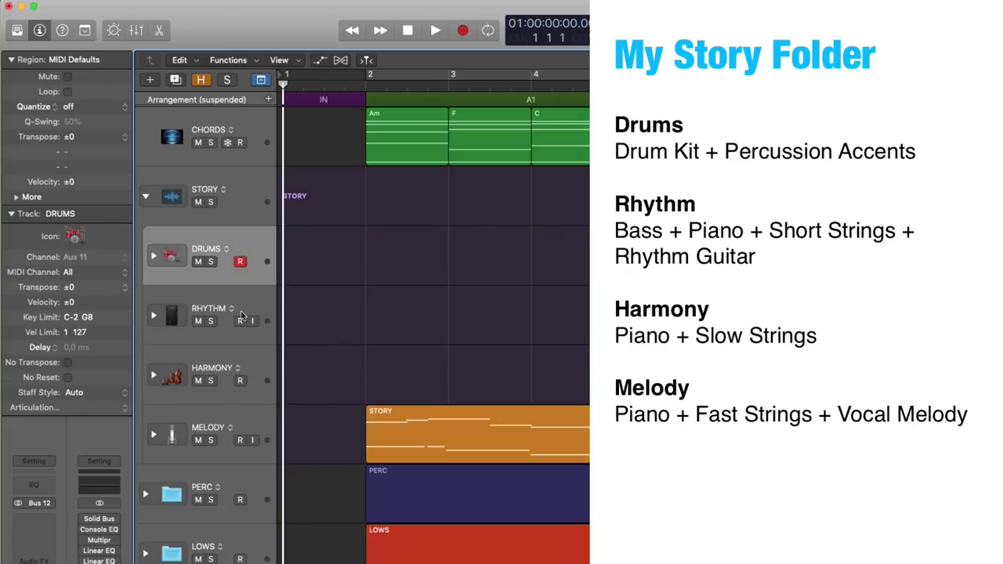
- Expand the RHYTHM stack, view its BASS, PIANO, STRINGS SHORT and GUITAR (Rhythm) tracks, and collapse it
click(259, 299)
click(154, 316)
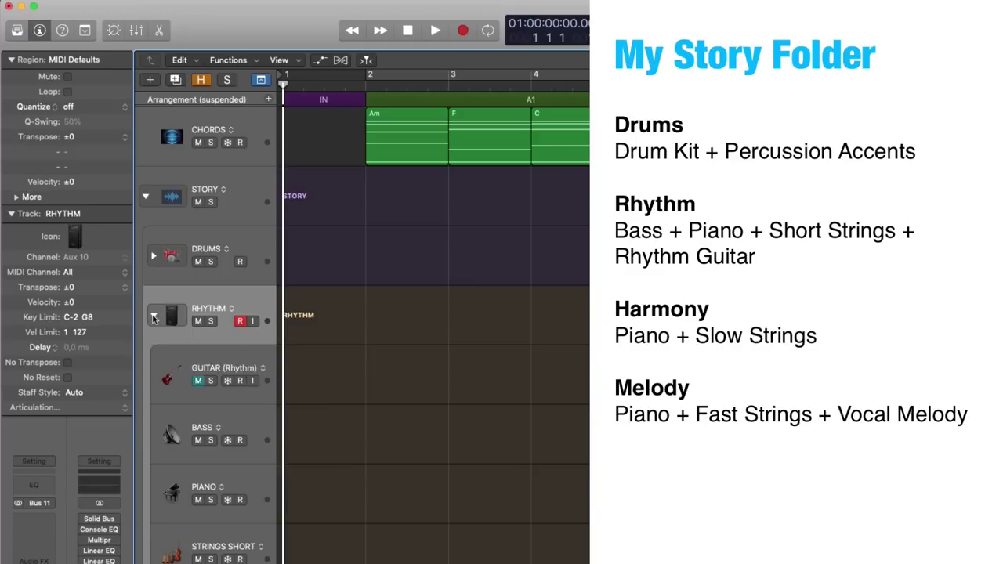
click(256, 417)
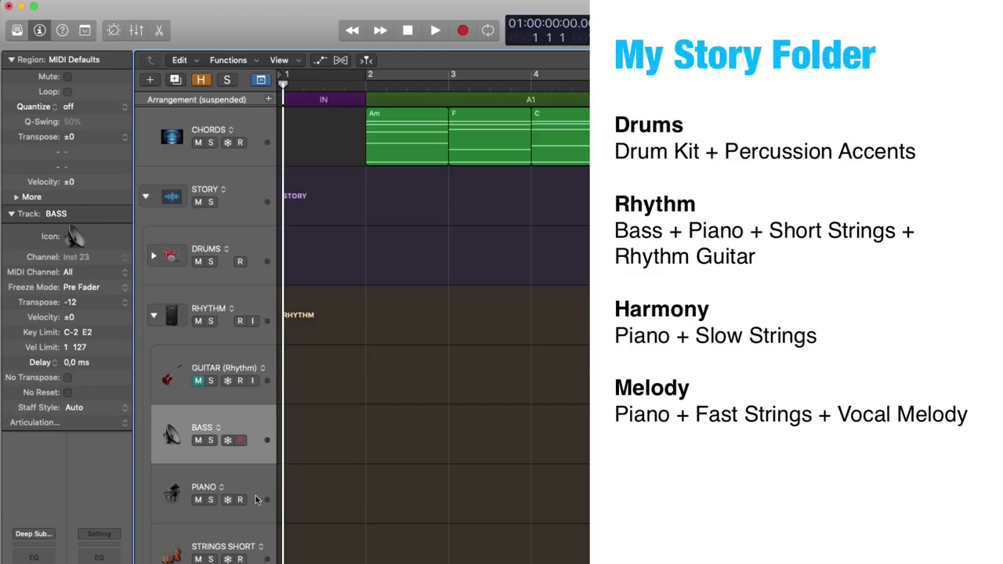
click(255, 495)
click(252, 509)
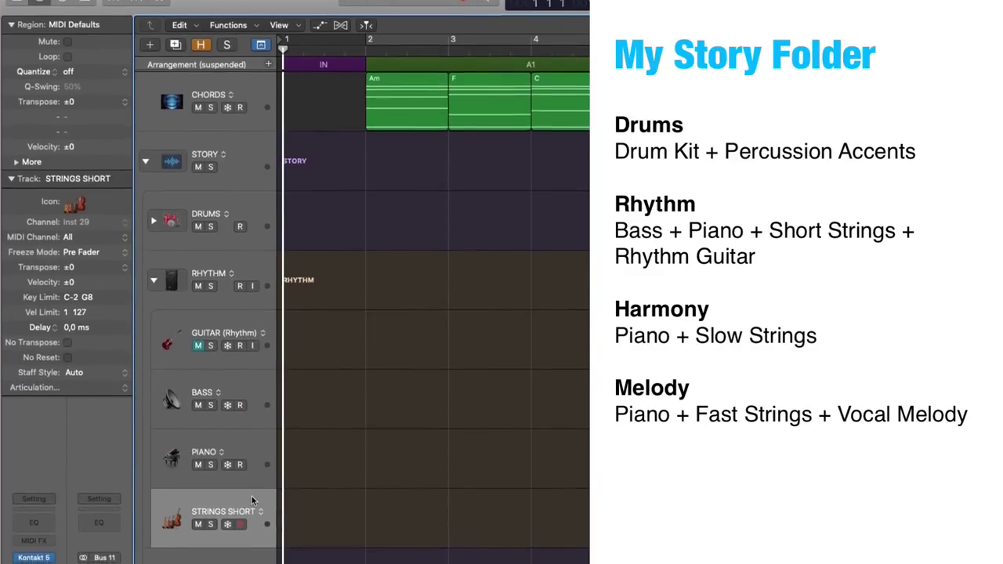
click(190, 353)
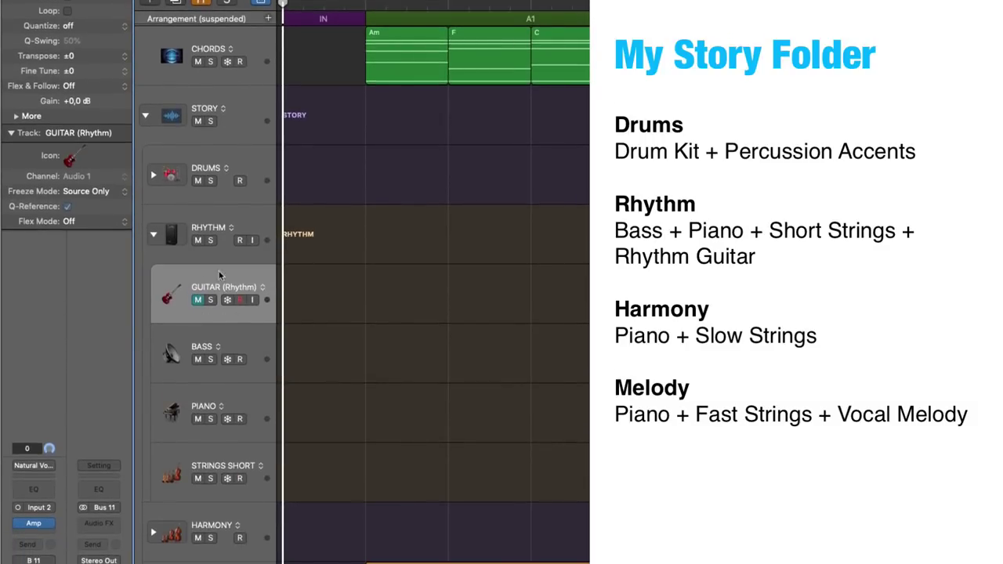
click(154, 233)
- Expand the HARMONY stack, step through its PIANO and STRINGS tracks, and collapse it
click(153, 295)
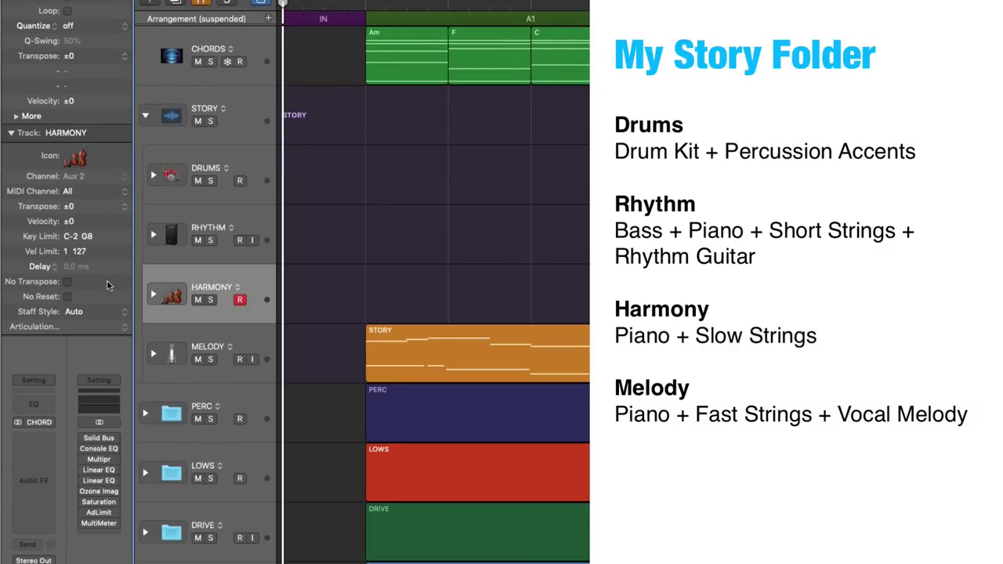
click(153, 294)
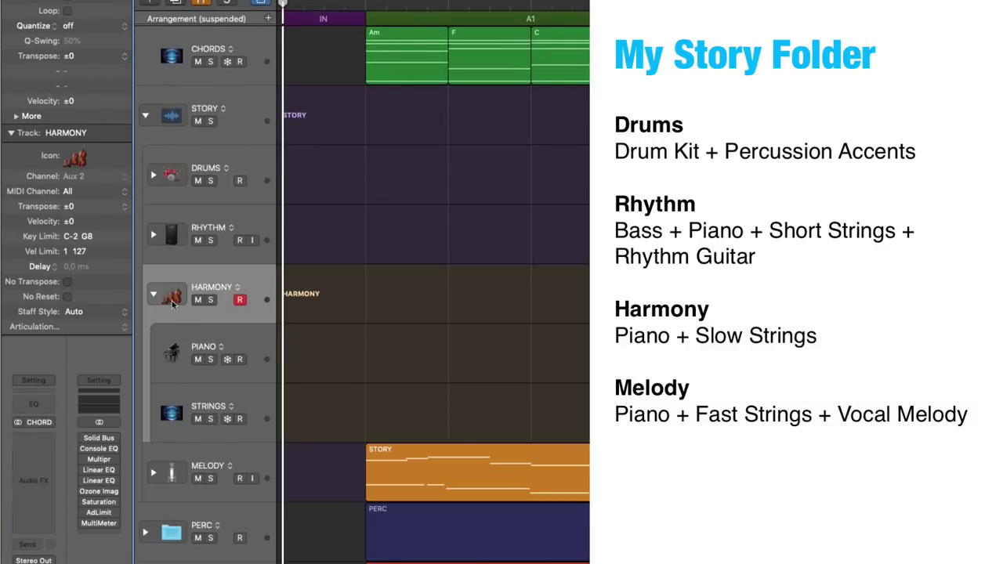
click(261, 349)
click(259, 400)
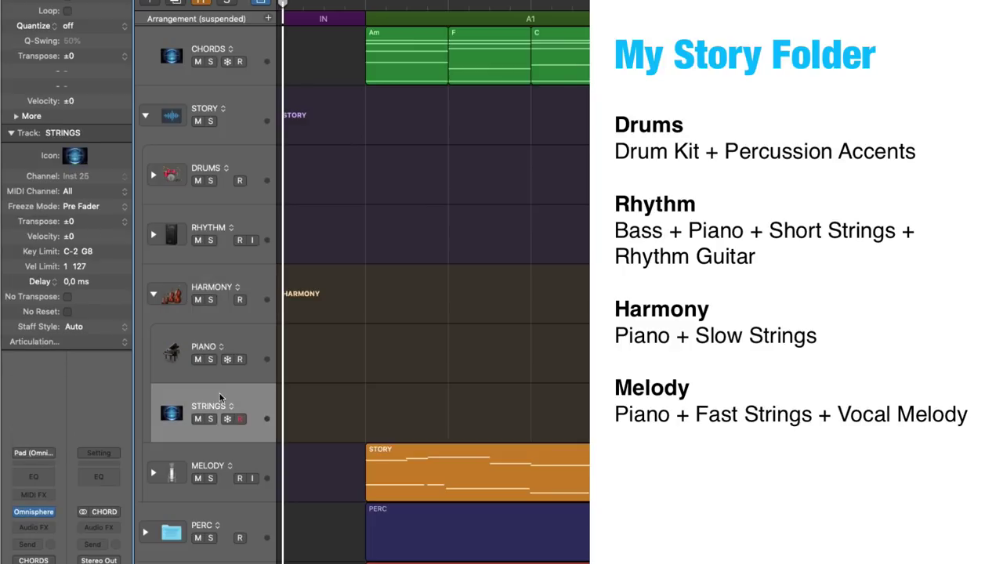
click(152, 296)
- Expand the MELODY stack, view its PIANO, STRINGS and VOICE (Melody) tracks, and collapse it
click(250, 341)
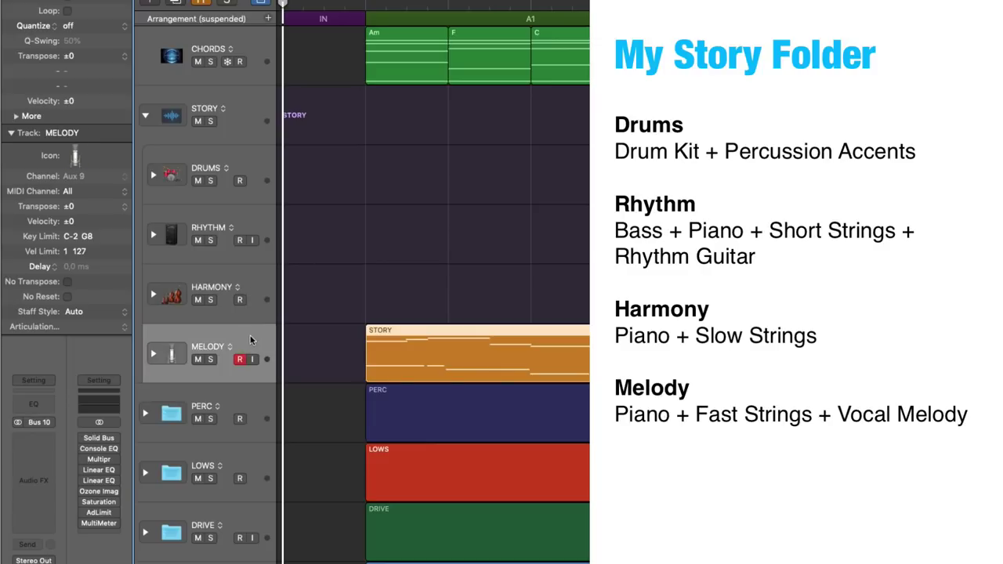
click(153, 353)
click(247, 463)
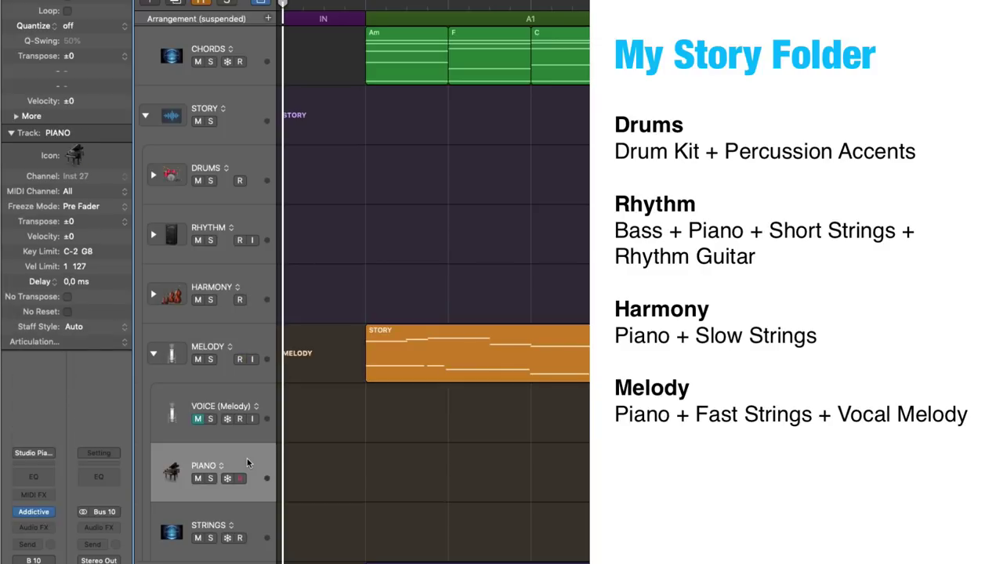
click(255, 519)
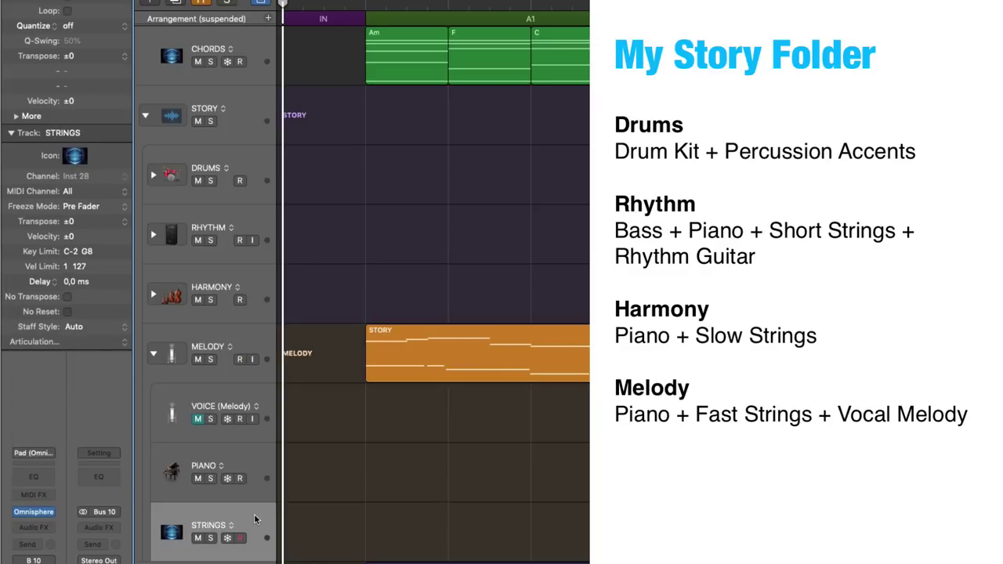
click(186, 410)
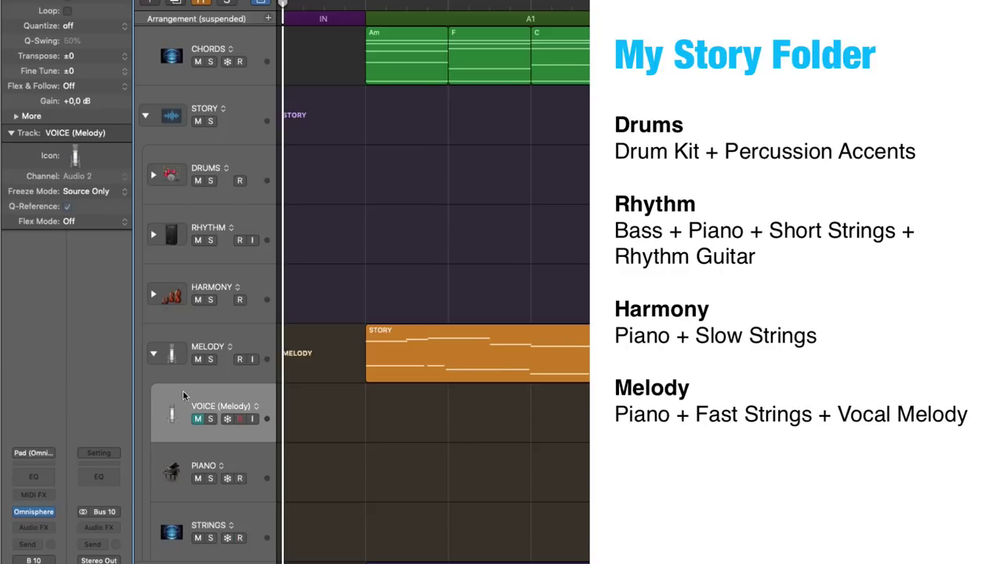
click(154, 357)
- Select the DRUMS through MELODY stacks together, and step down one by one from STORY to HARMONY
shift+click(234, 155)
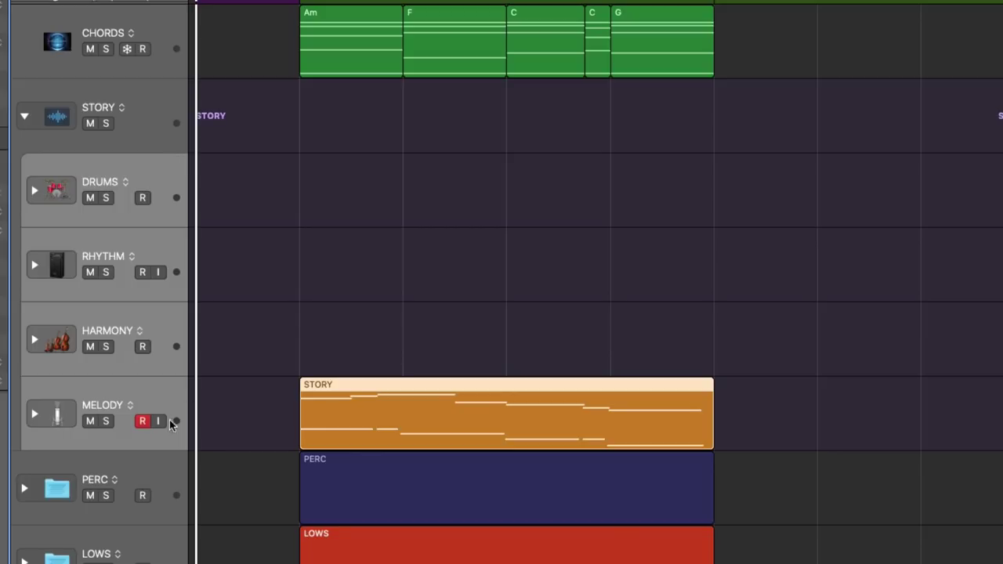
click(243, 313)
click(160, 127)
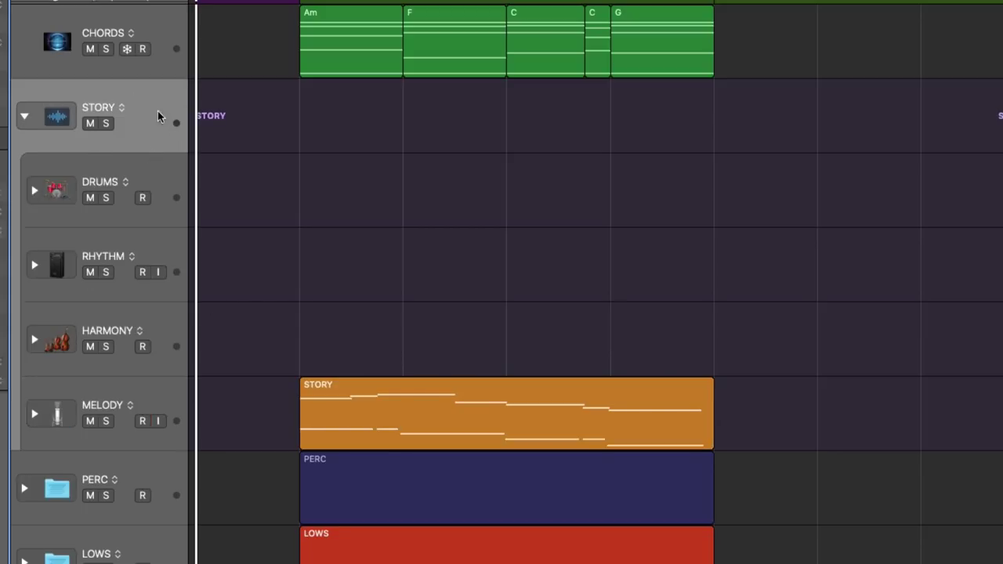
click(147, 177)
click(165, 241)
click(168, 332)
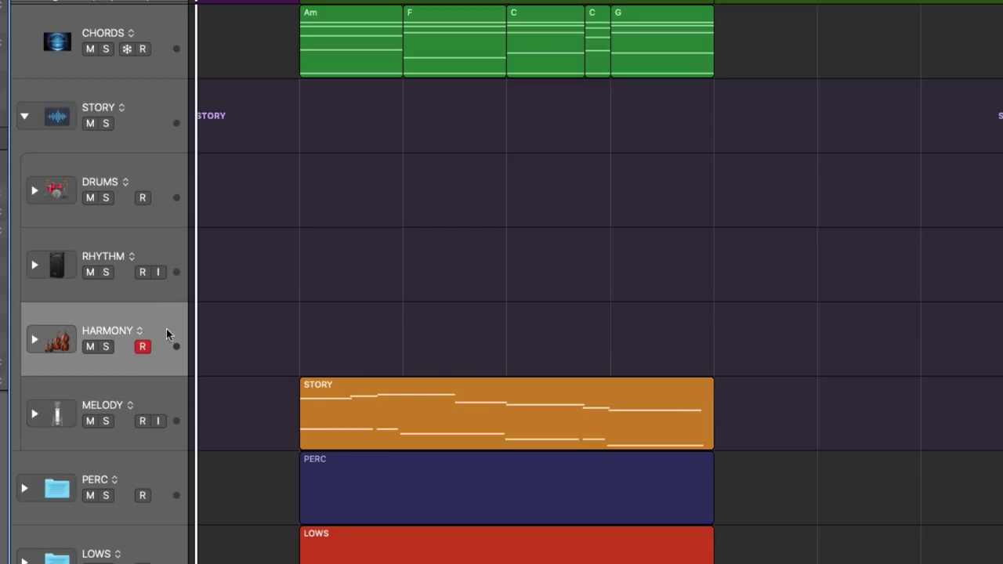
- Copy the STORY region from the MELODY stack onto the FRONT track, just after bar 6
click(170, 396)
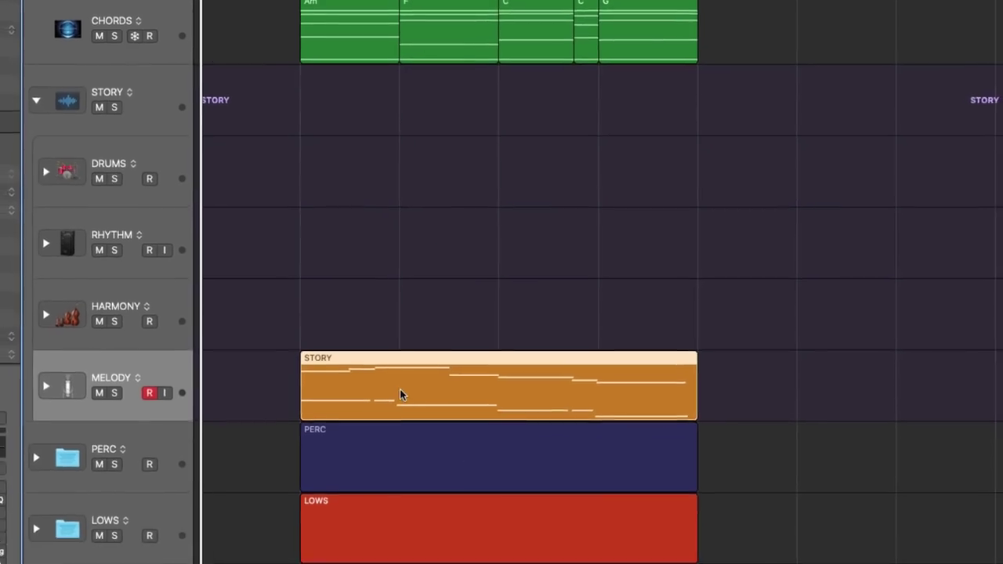
drag(400, 388, 679, 424)
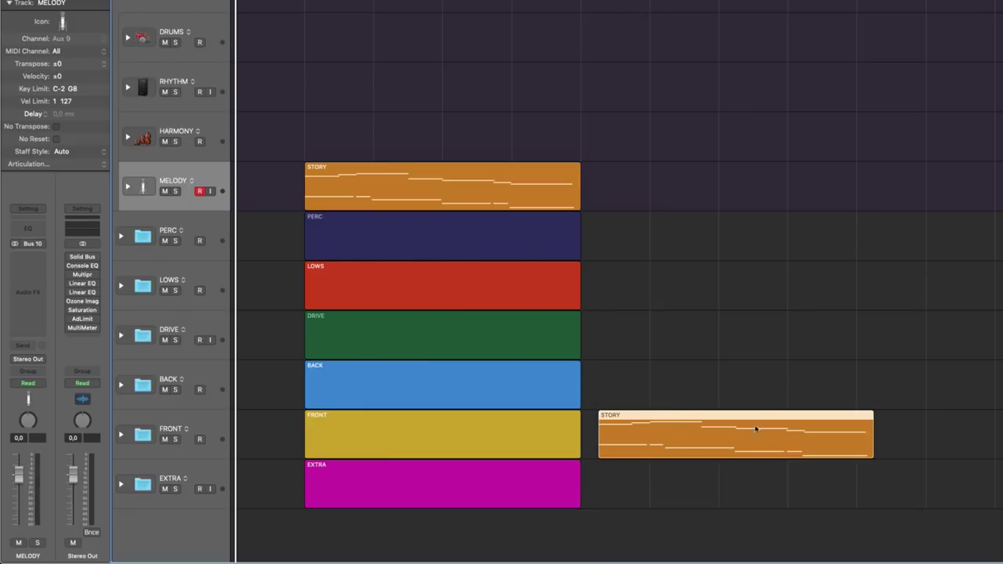
- Examine the lower notes of the STORY copy on the FRONT track in the piano roll, and delete that copied region
double_click(756, 428)
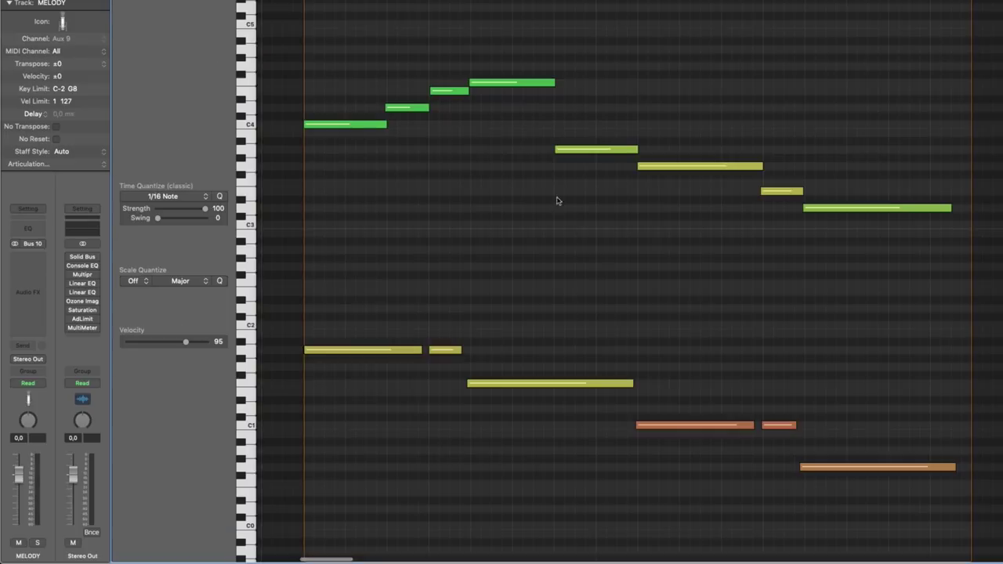
drag(681, 413, 834, 474)
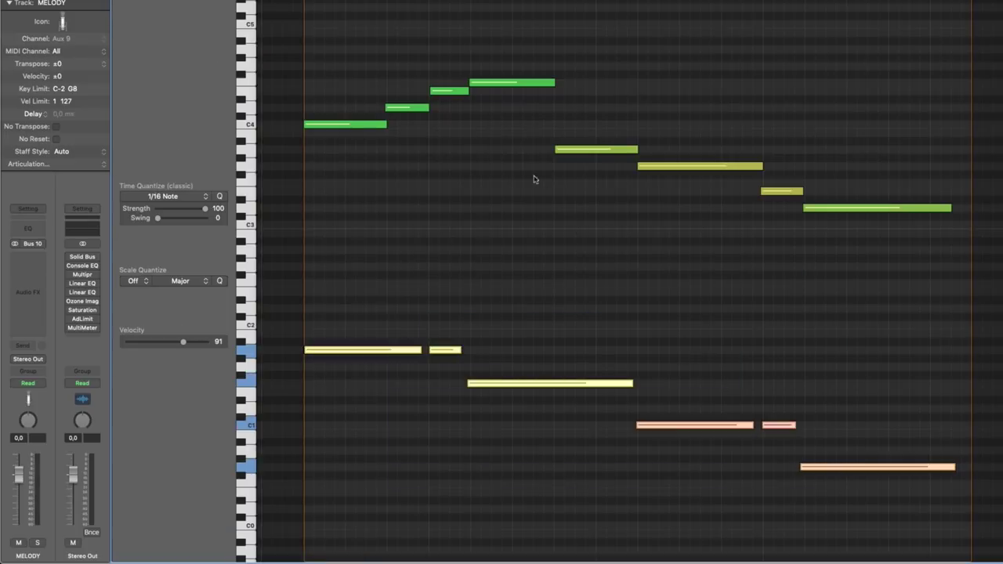
click(477, 223)
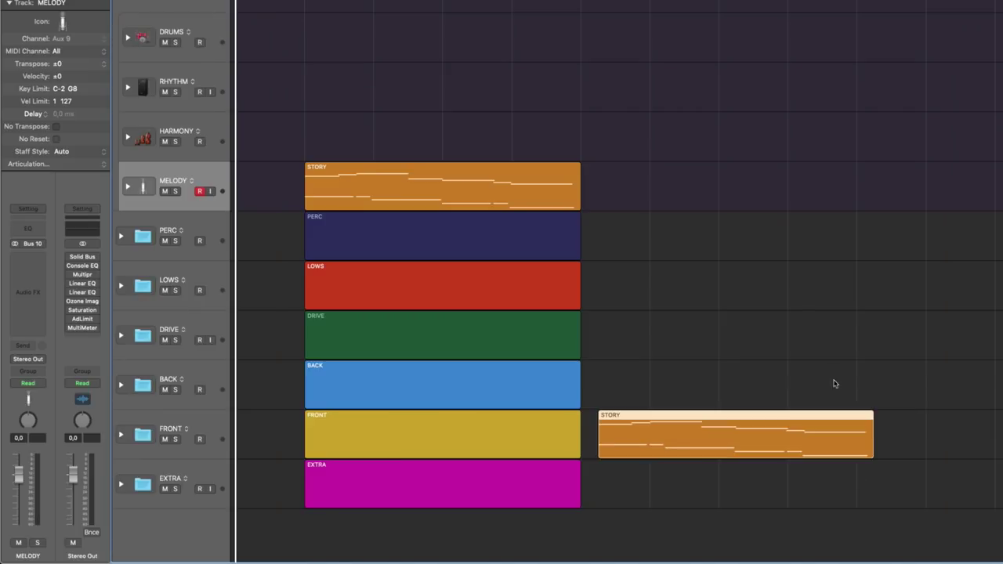
key(Delete)
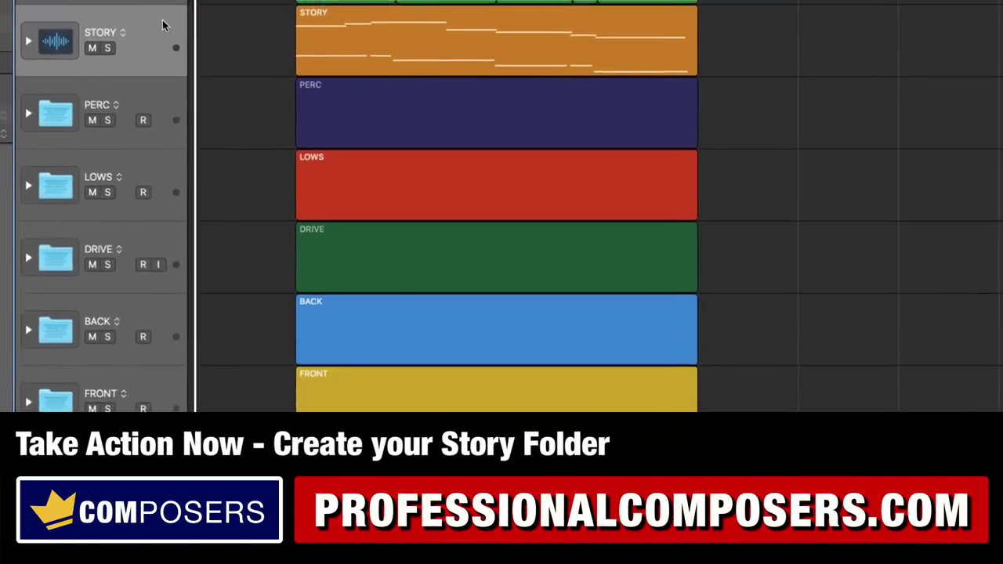
- Expand the STORY folder and select its DRUMS, RHYTHM, HARMONY and MELODY stacks together
click(14, 49)
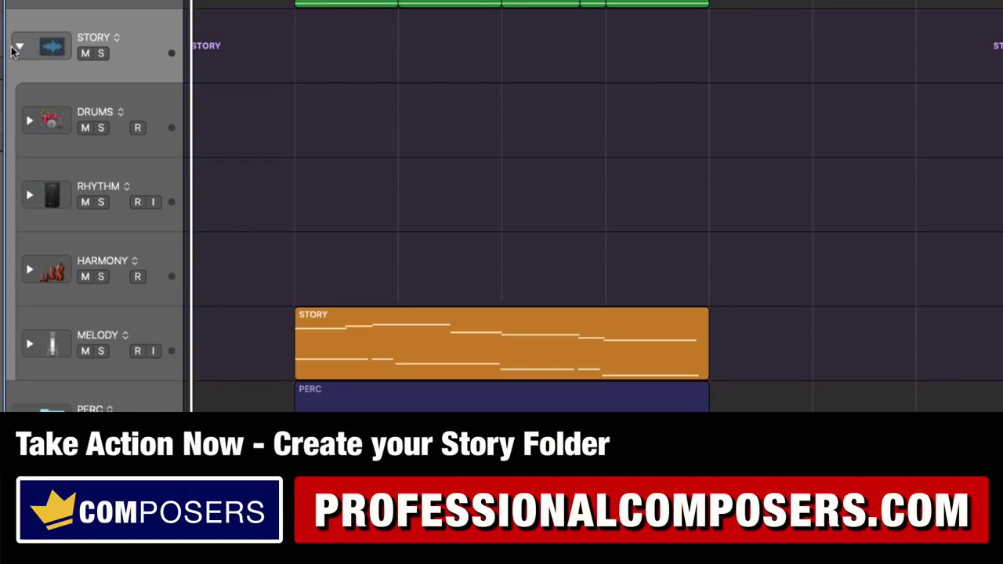
click(154, 174)
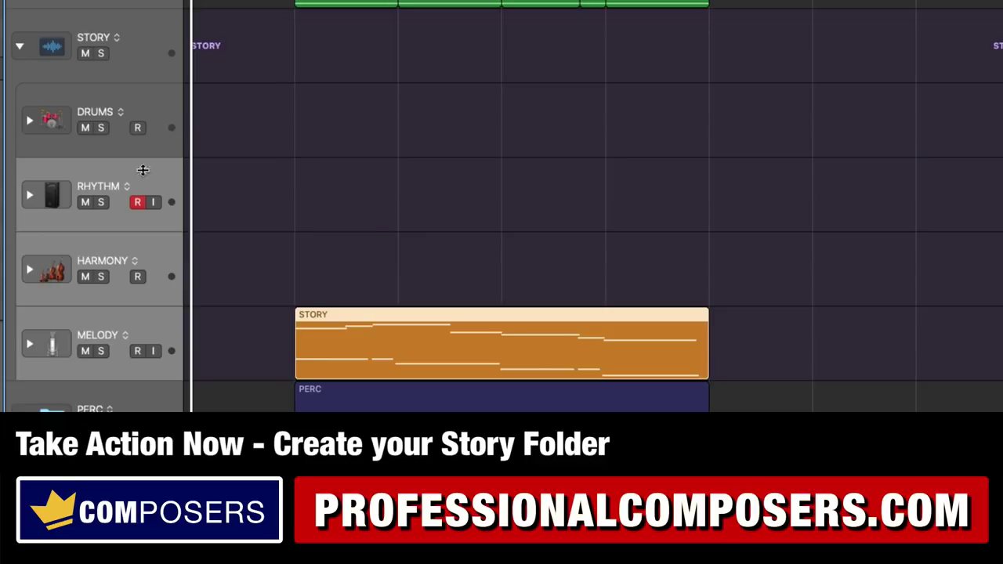
click(159, 111)
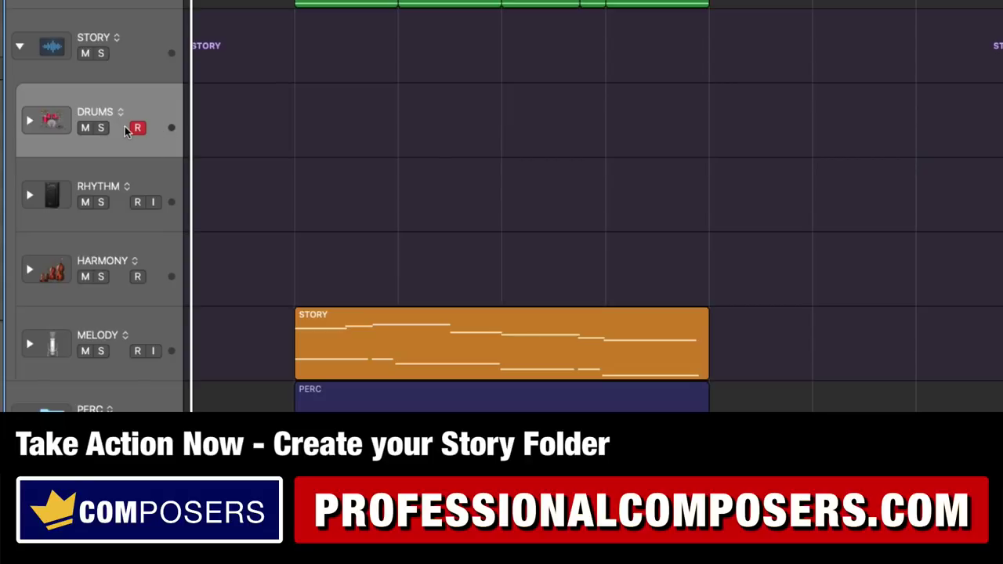
shift+click(109, 337)
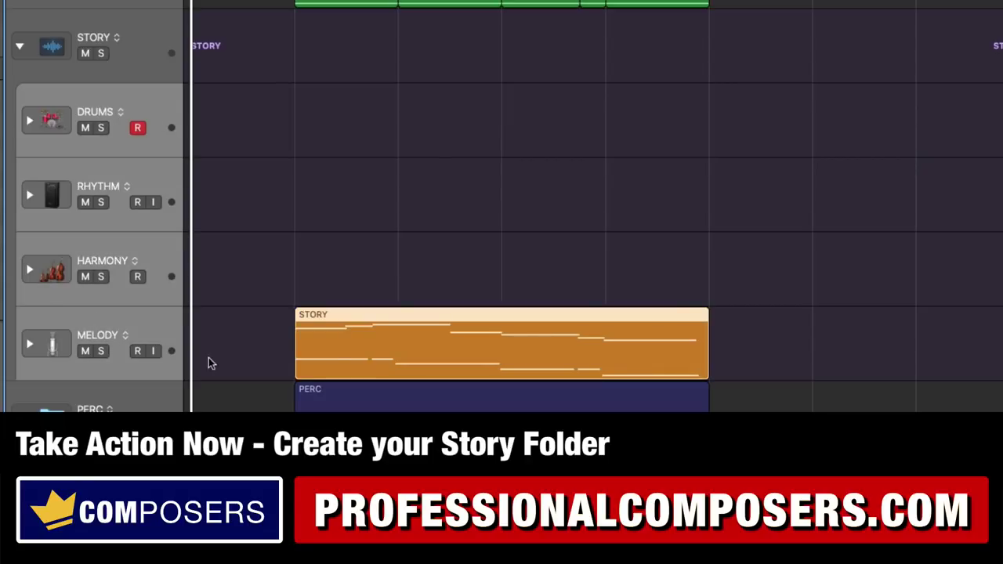